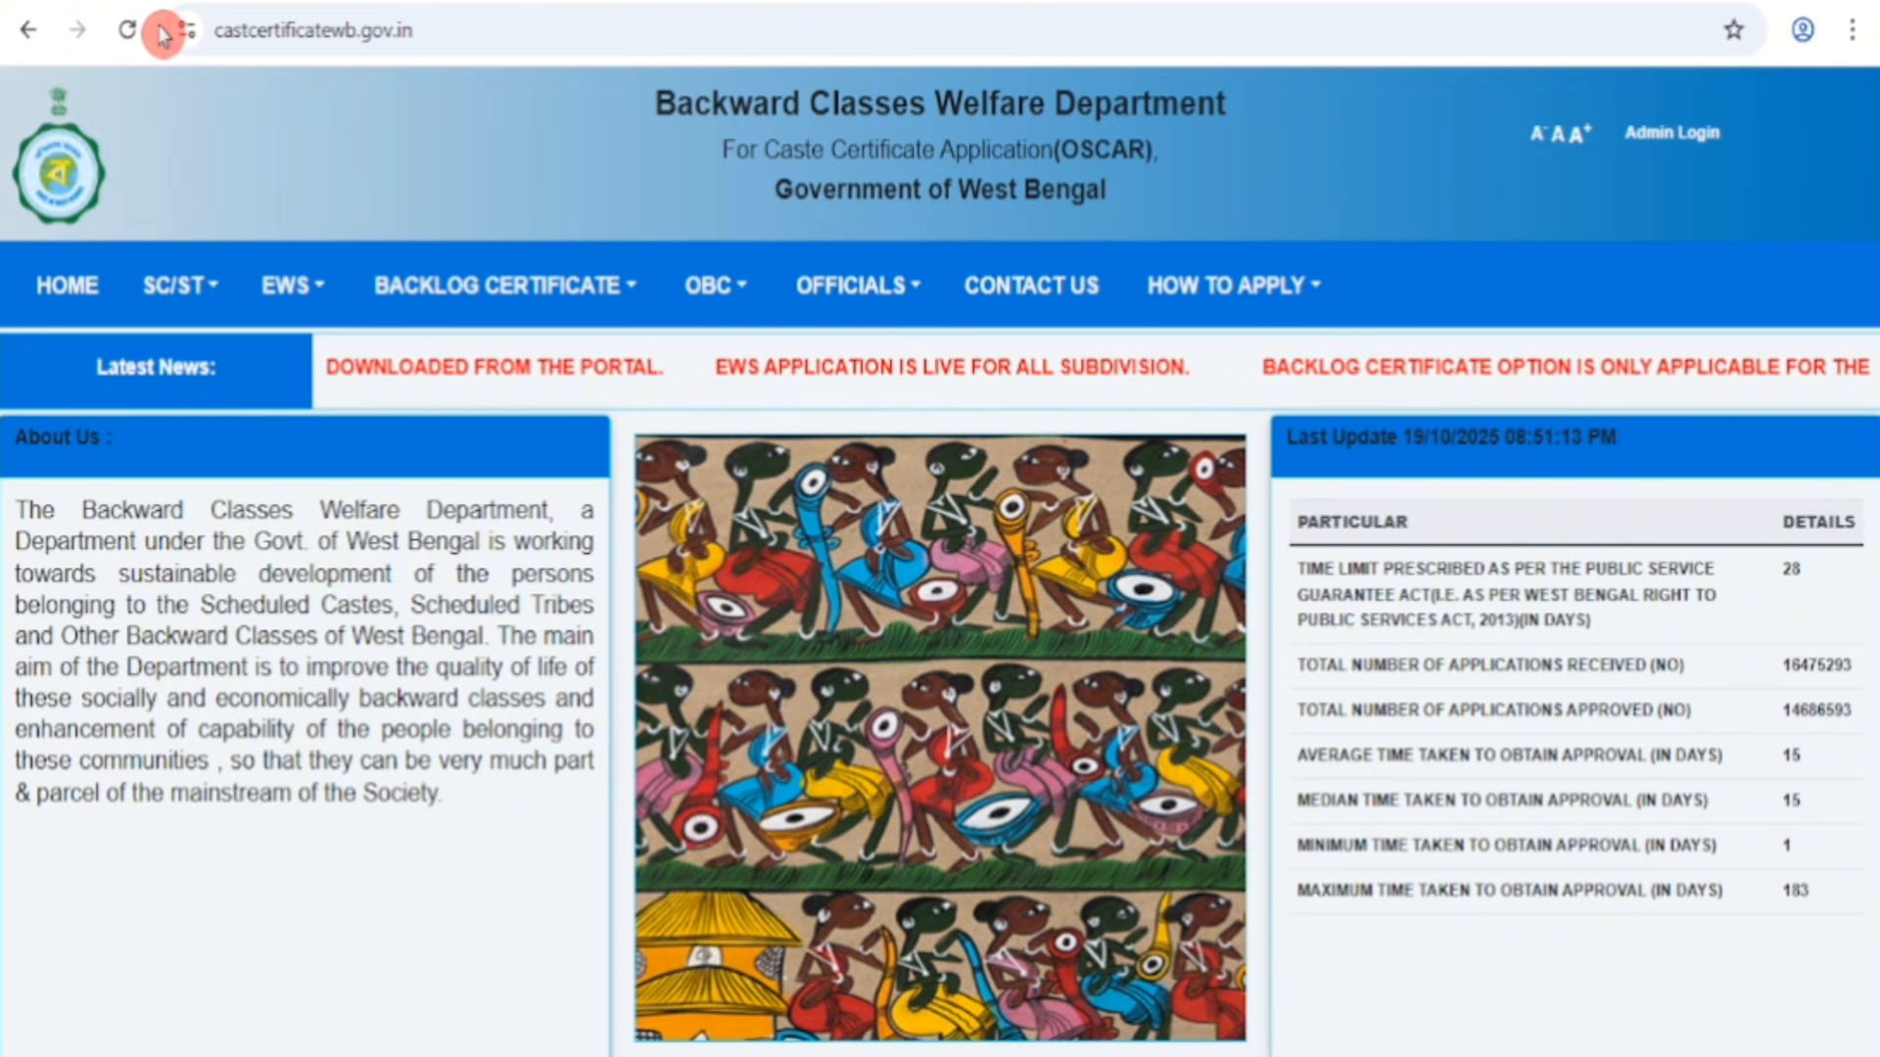
Open the Caste Certificate website from the search results and open its application form for digitizing an SC/ST/OBC backlog certificate.
left_click(597, 2)
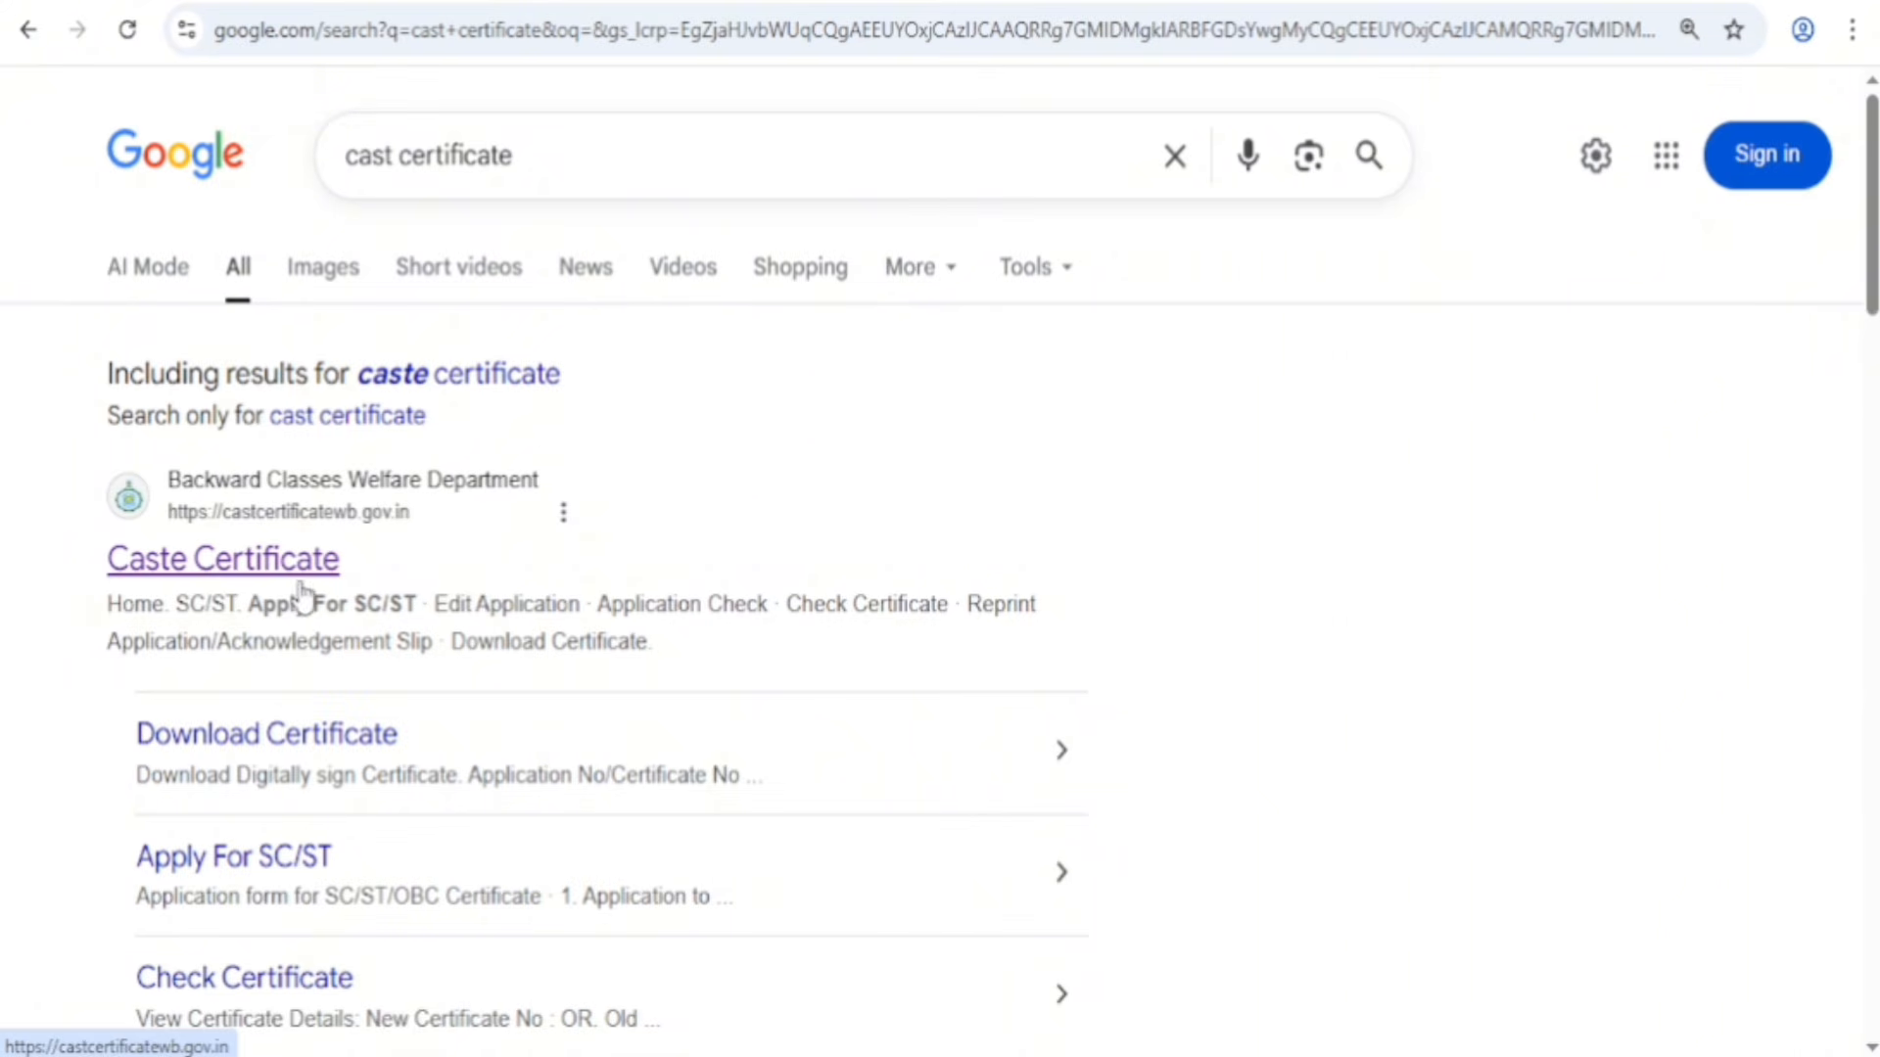
left_click(263, 590)
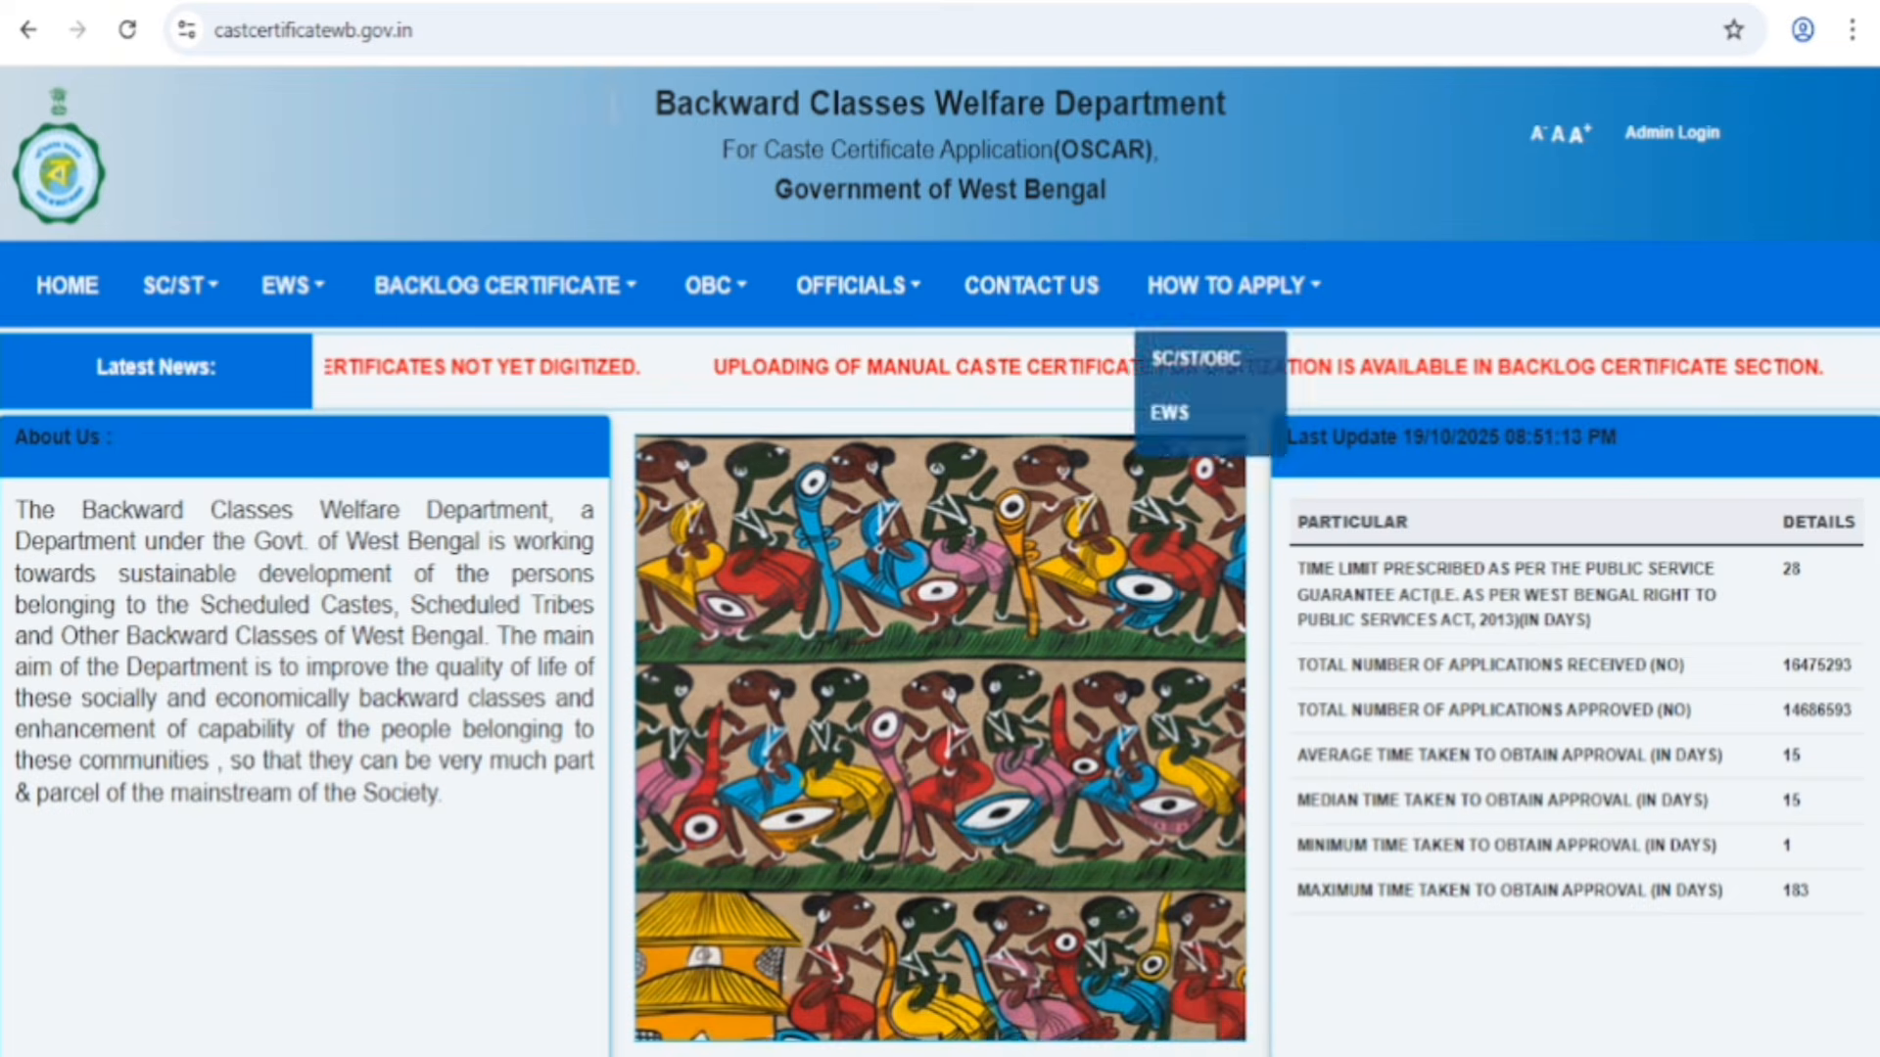
mouse_move(715, 285)
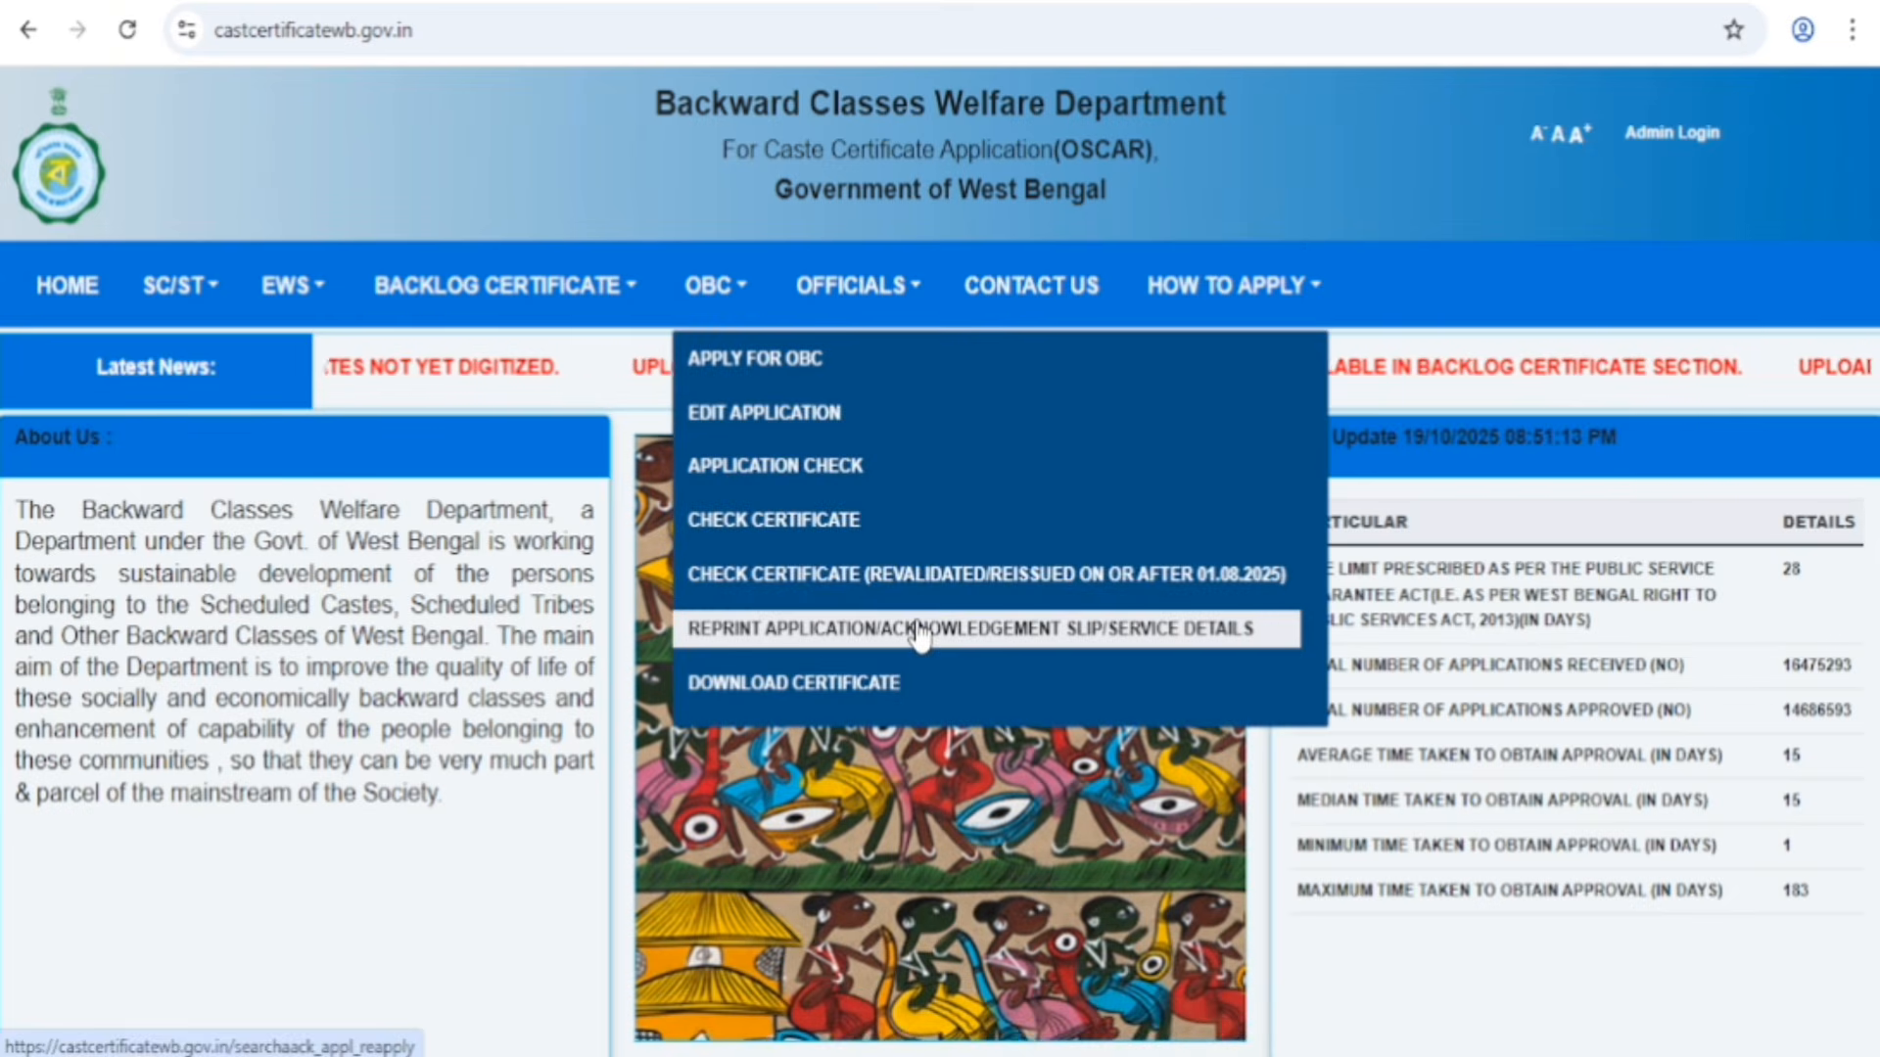
left_click(688, 913)
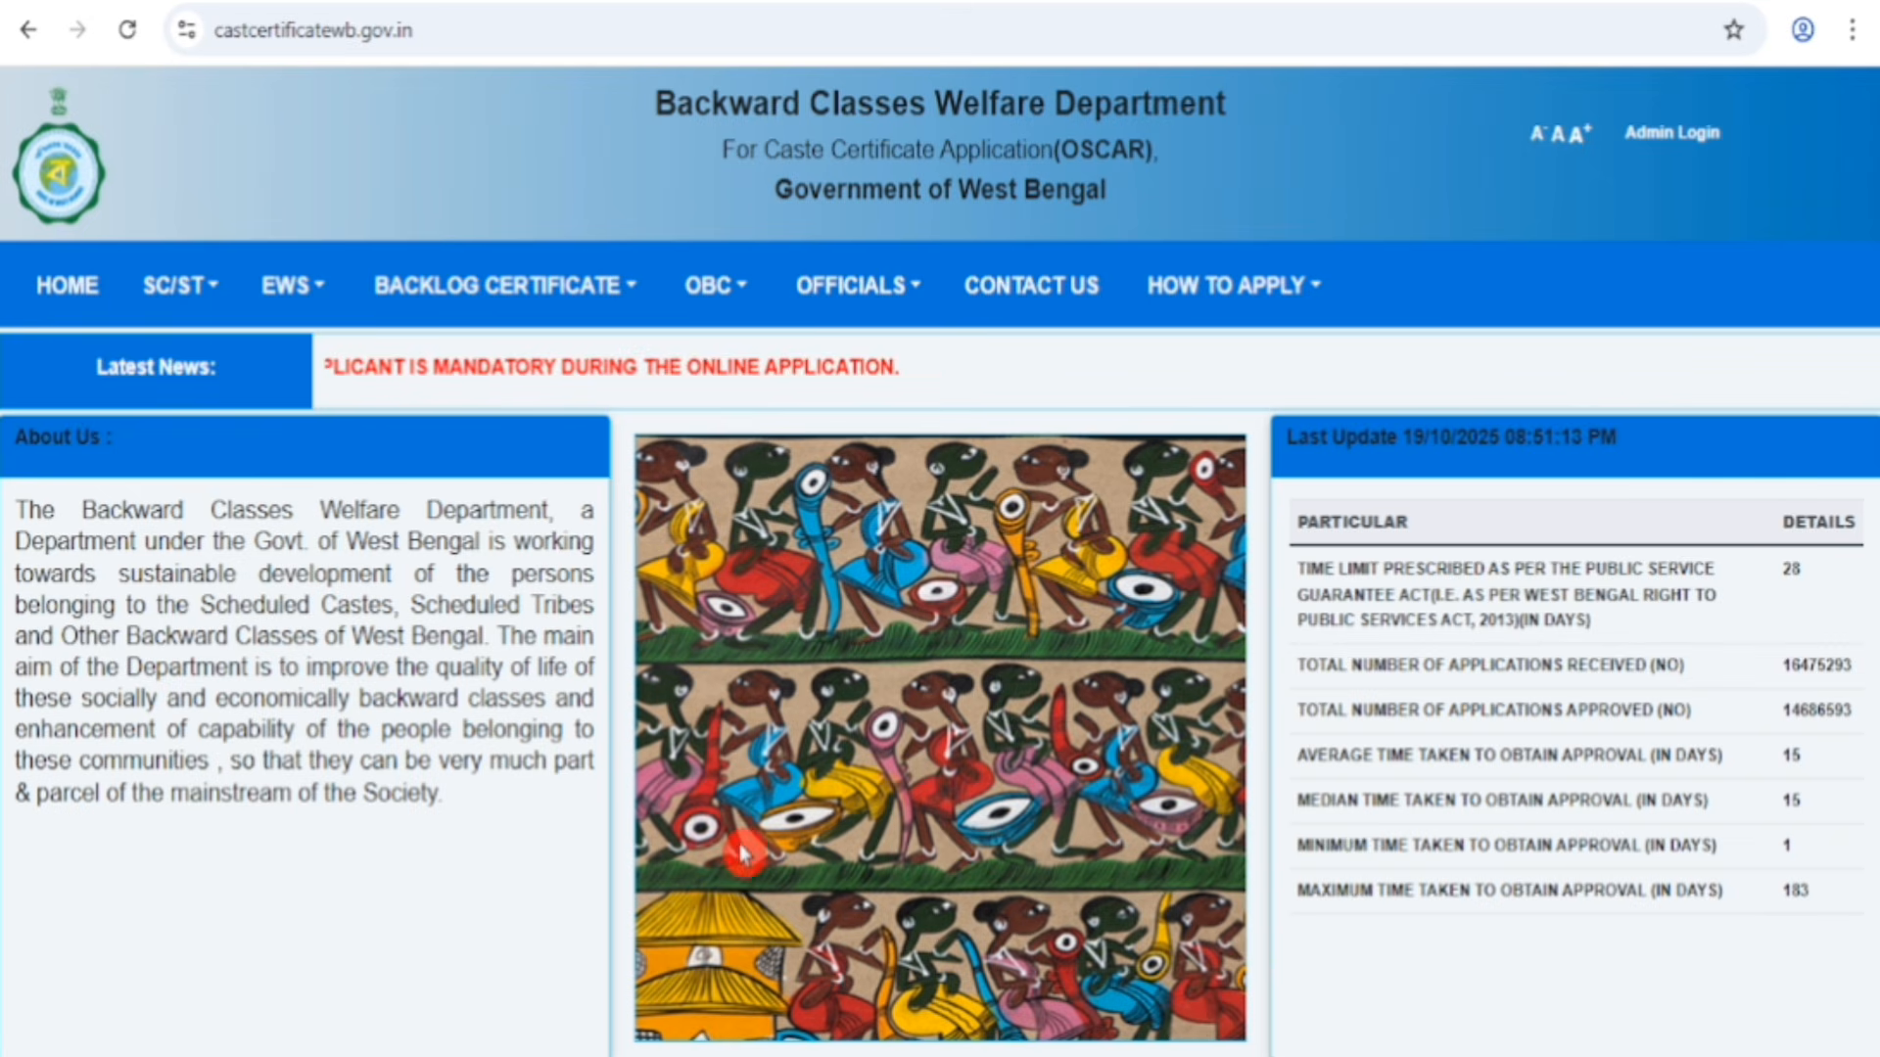
mouse_move(382, 290)
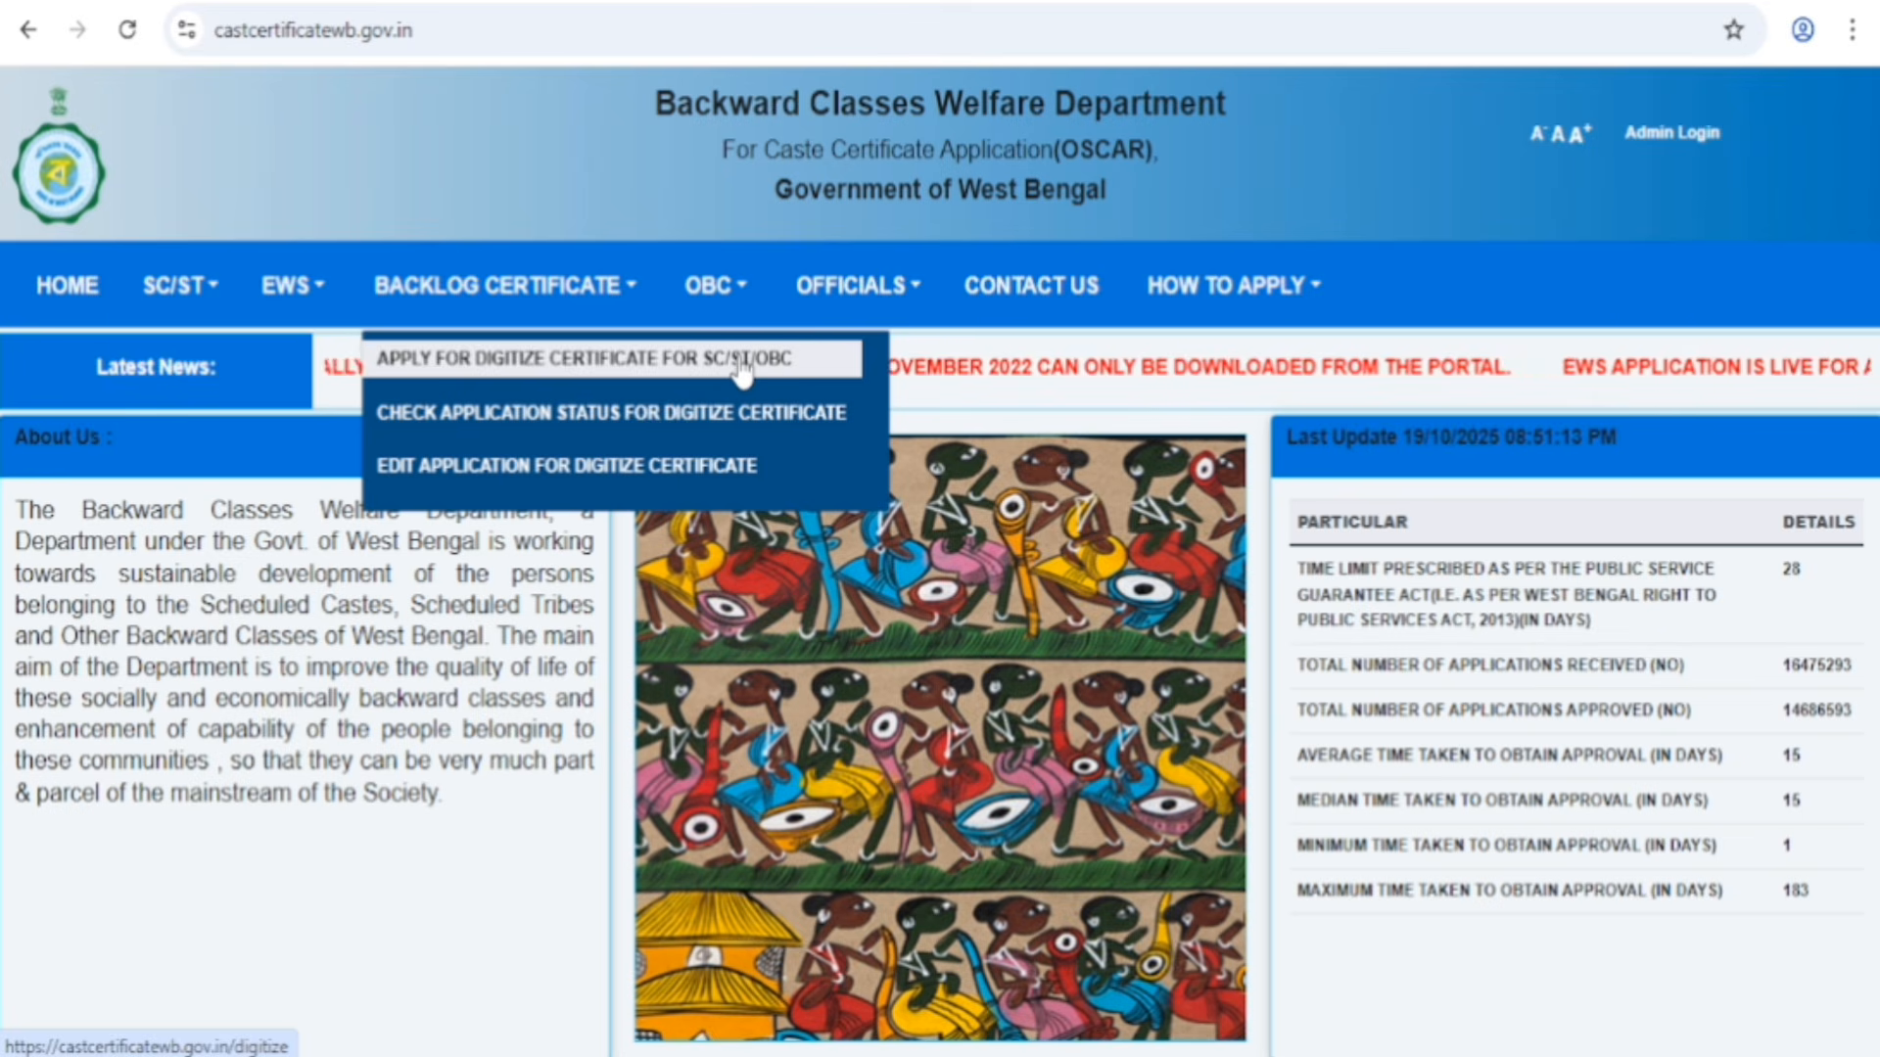
left_click(775, 372)
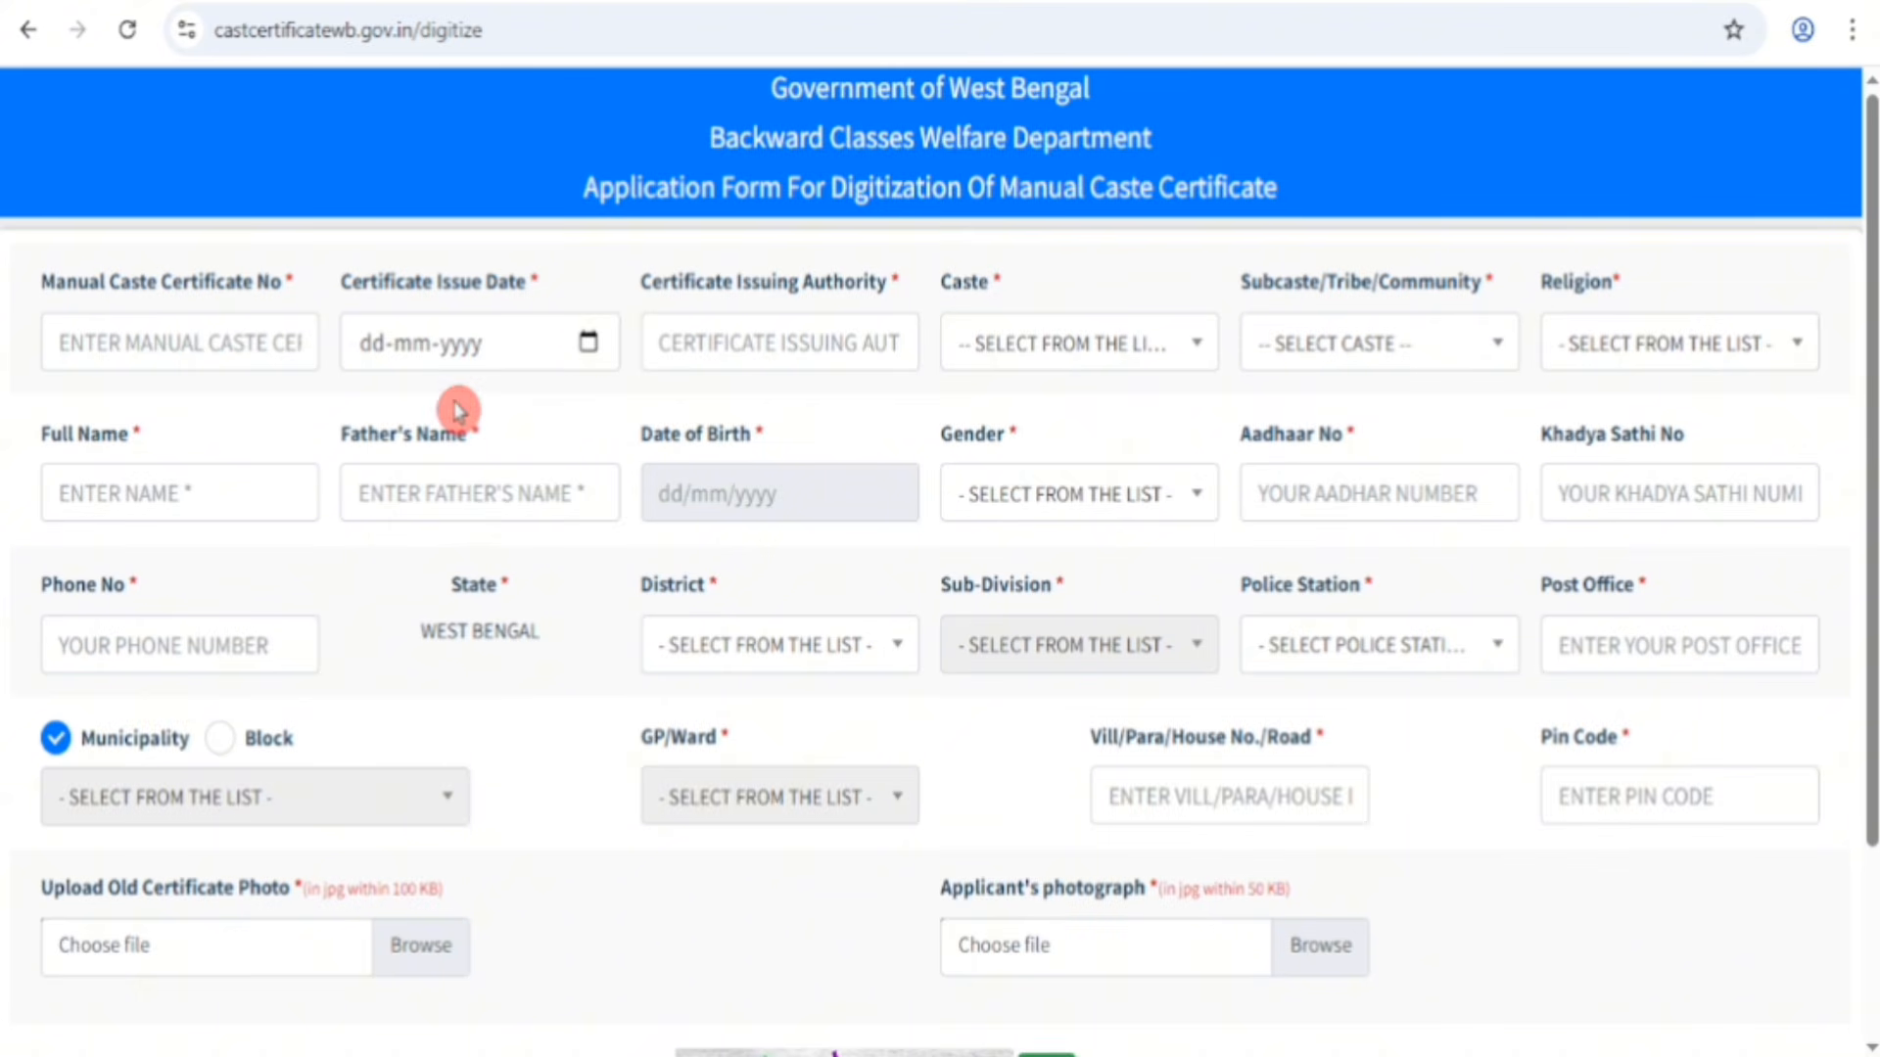
Set the certificate issue date to 14-03-2003.
left_click(591, 344)
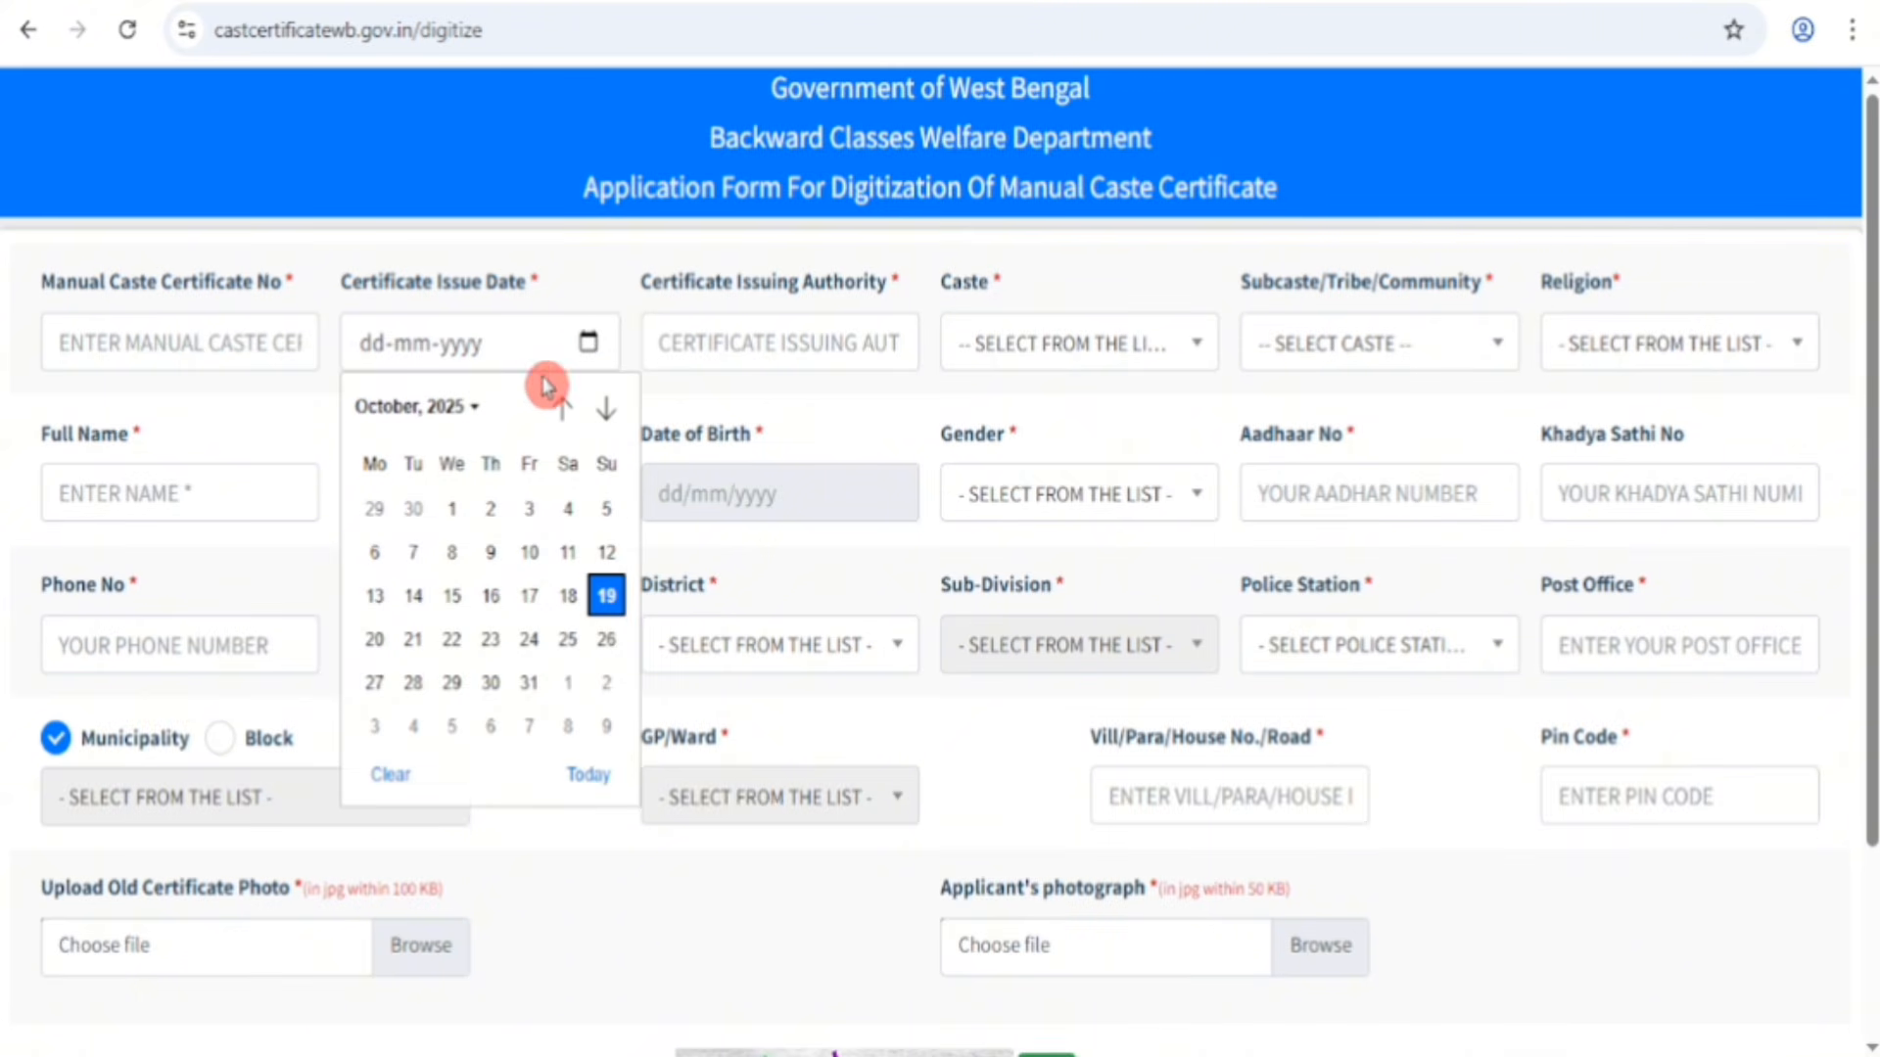
left_click(460, 406)
scroll(452, 696, "up", 1)
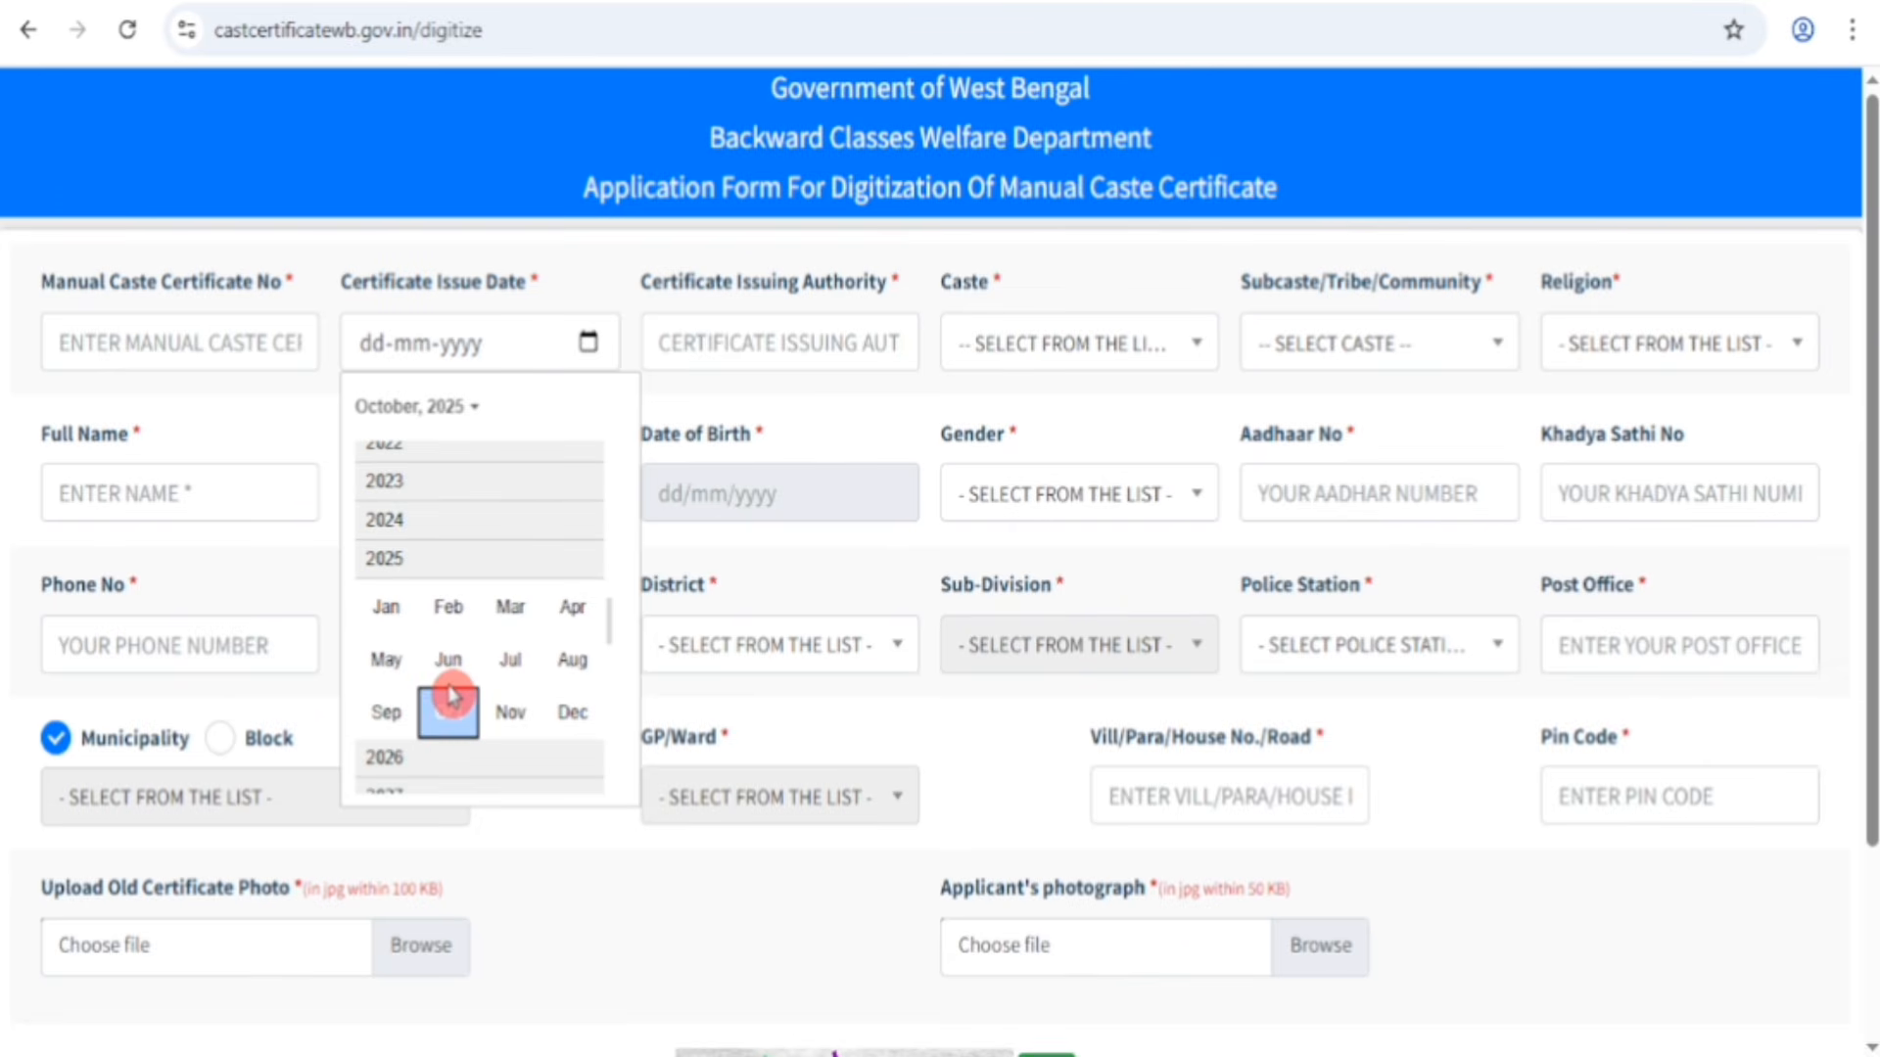
scroll(441, 593, "up", 5)
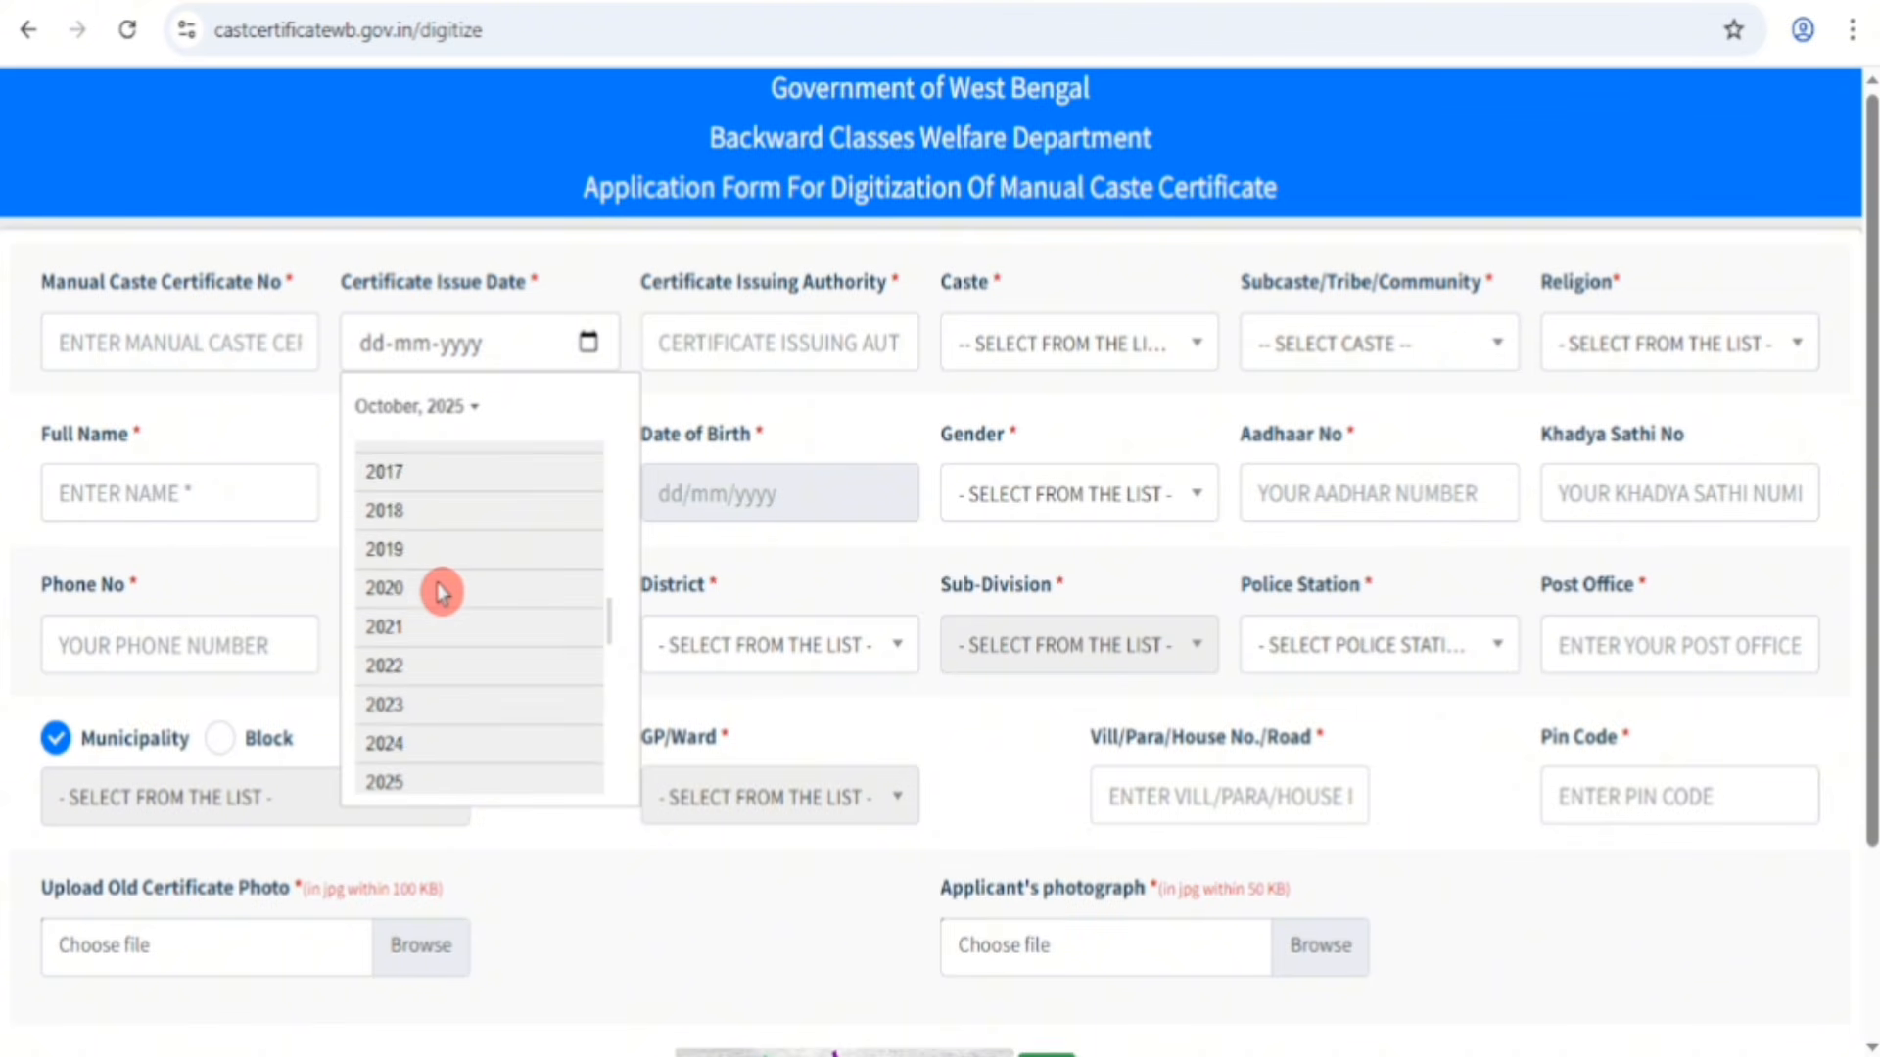
scroll(442, 594, "up", 5)
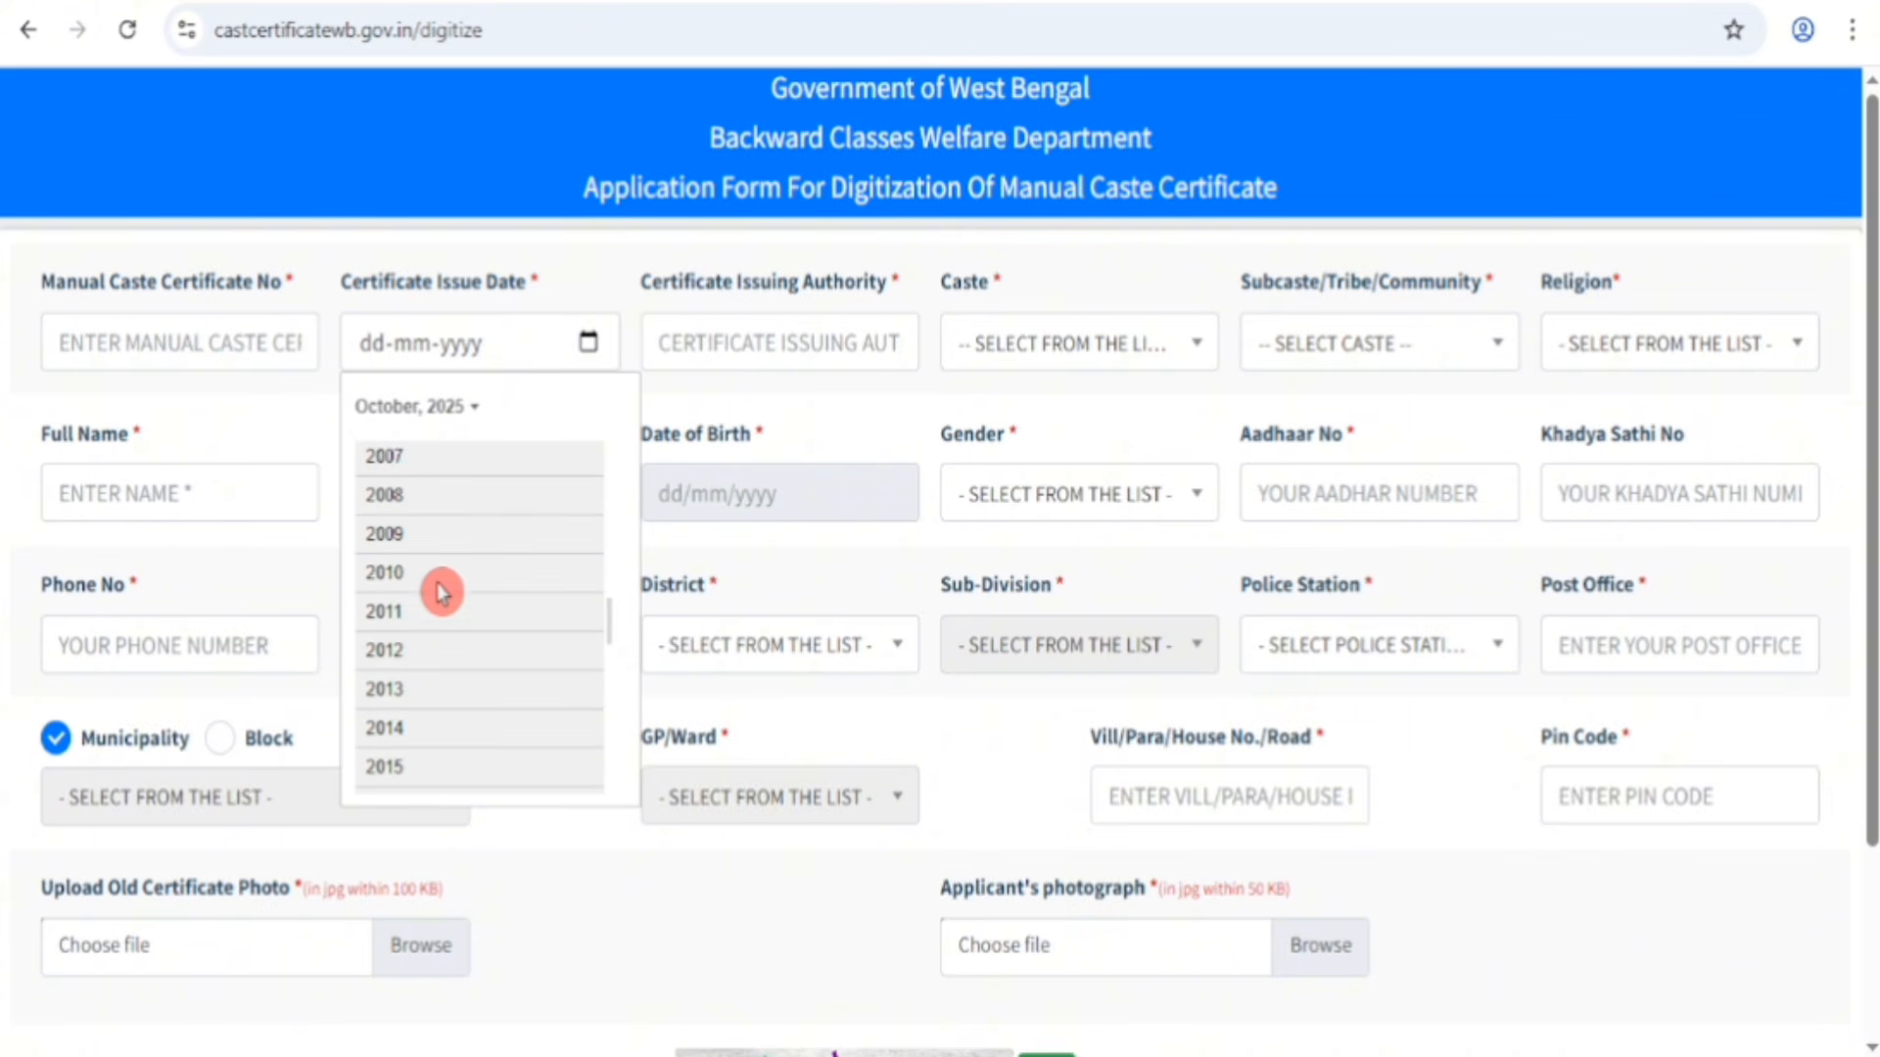
scroll(407, 681, "up", 4)
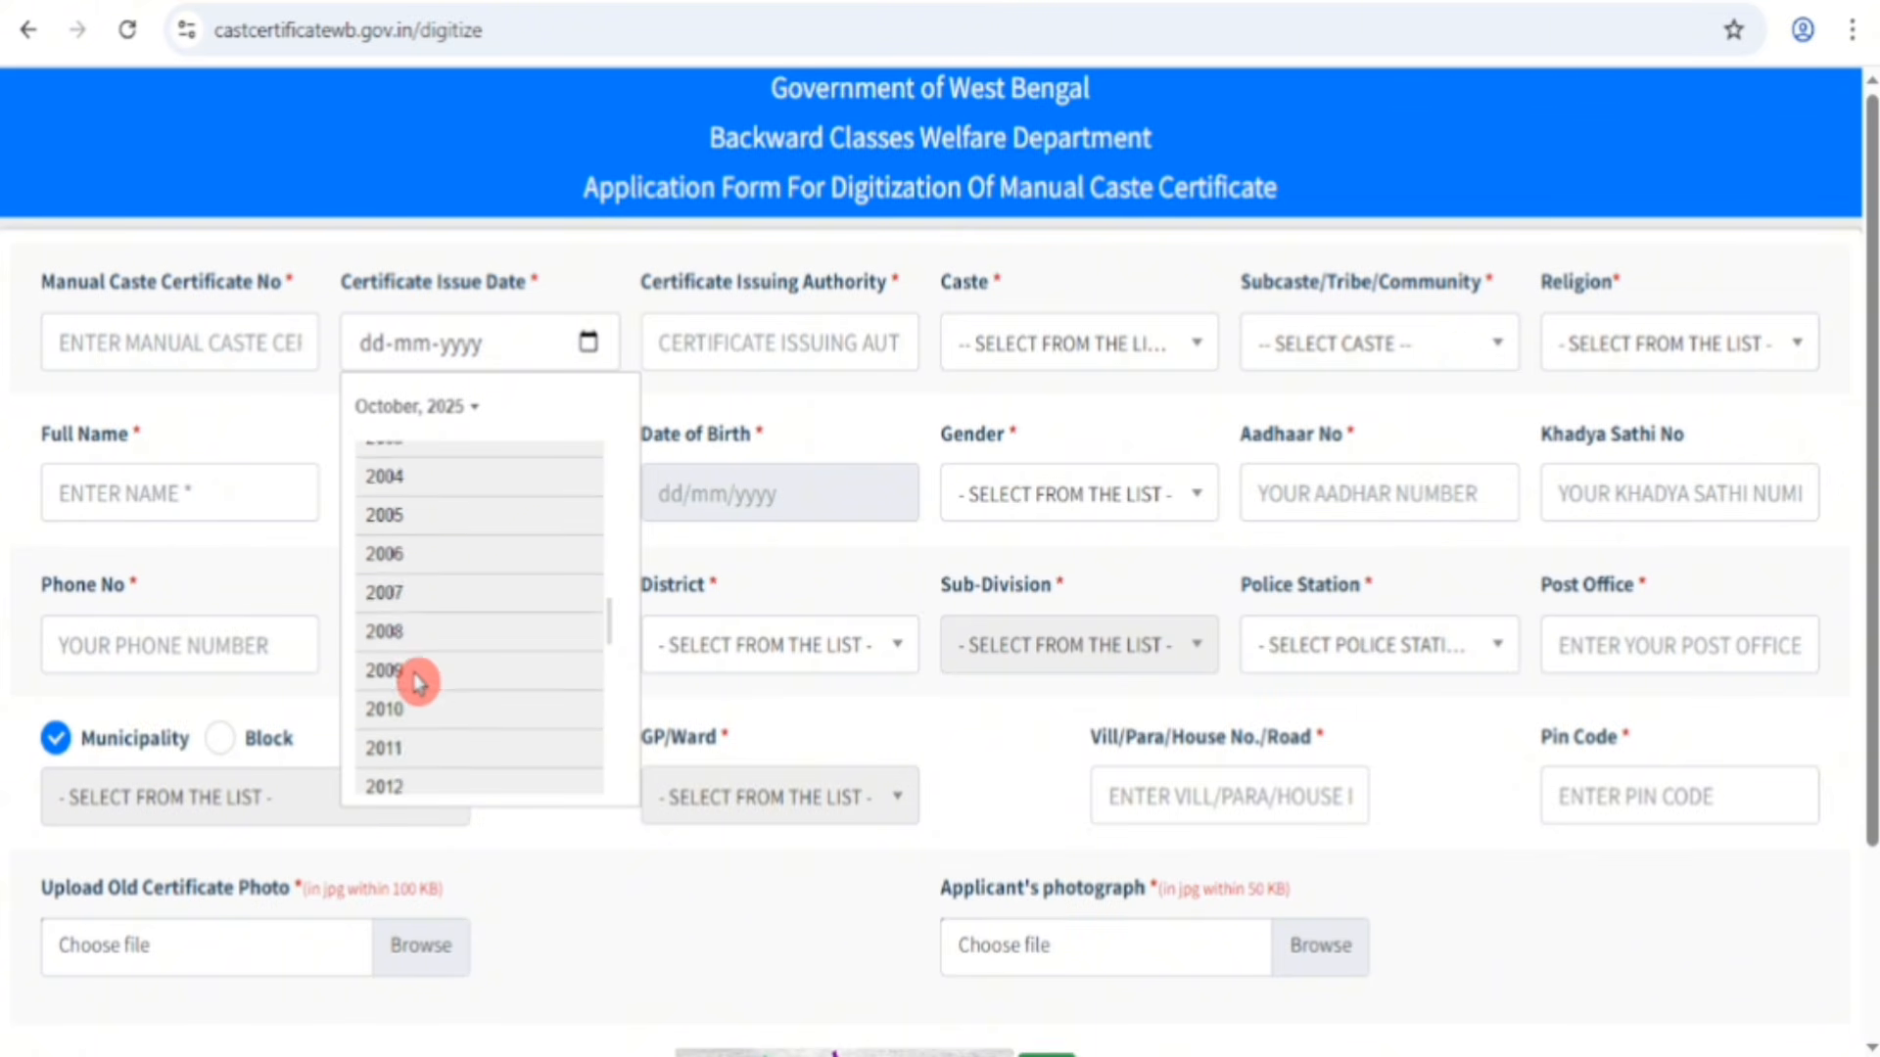
left_click(392, 528)
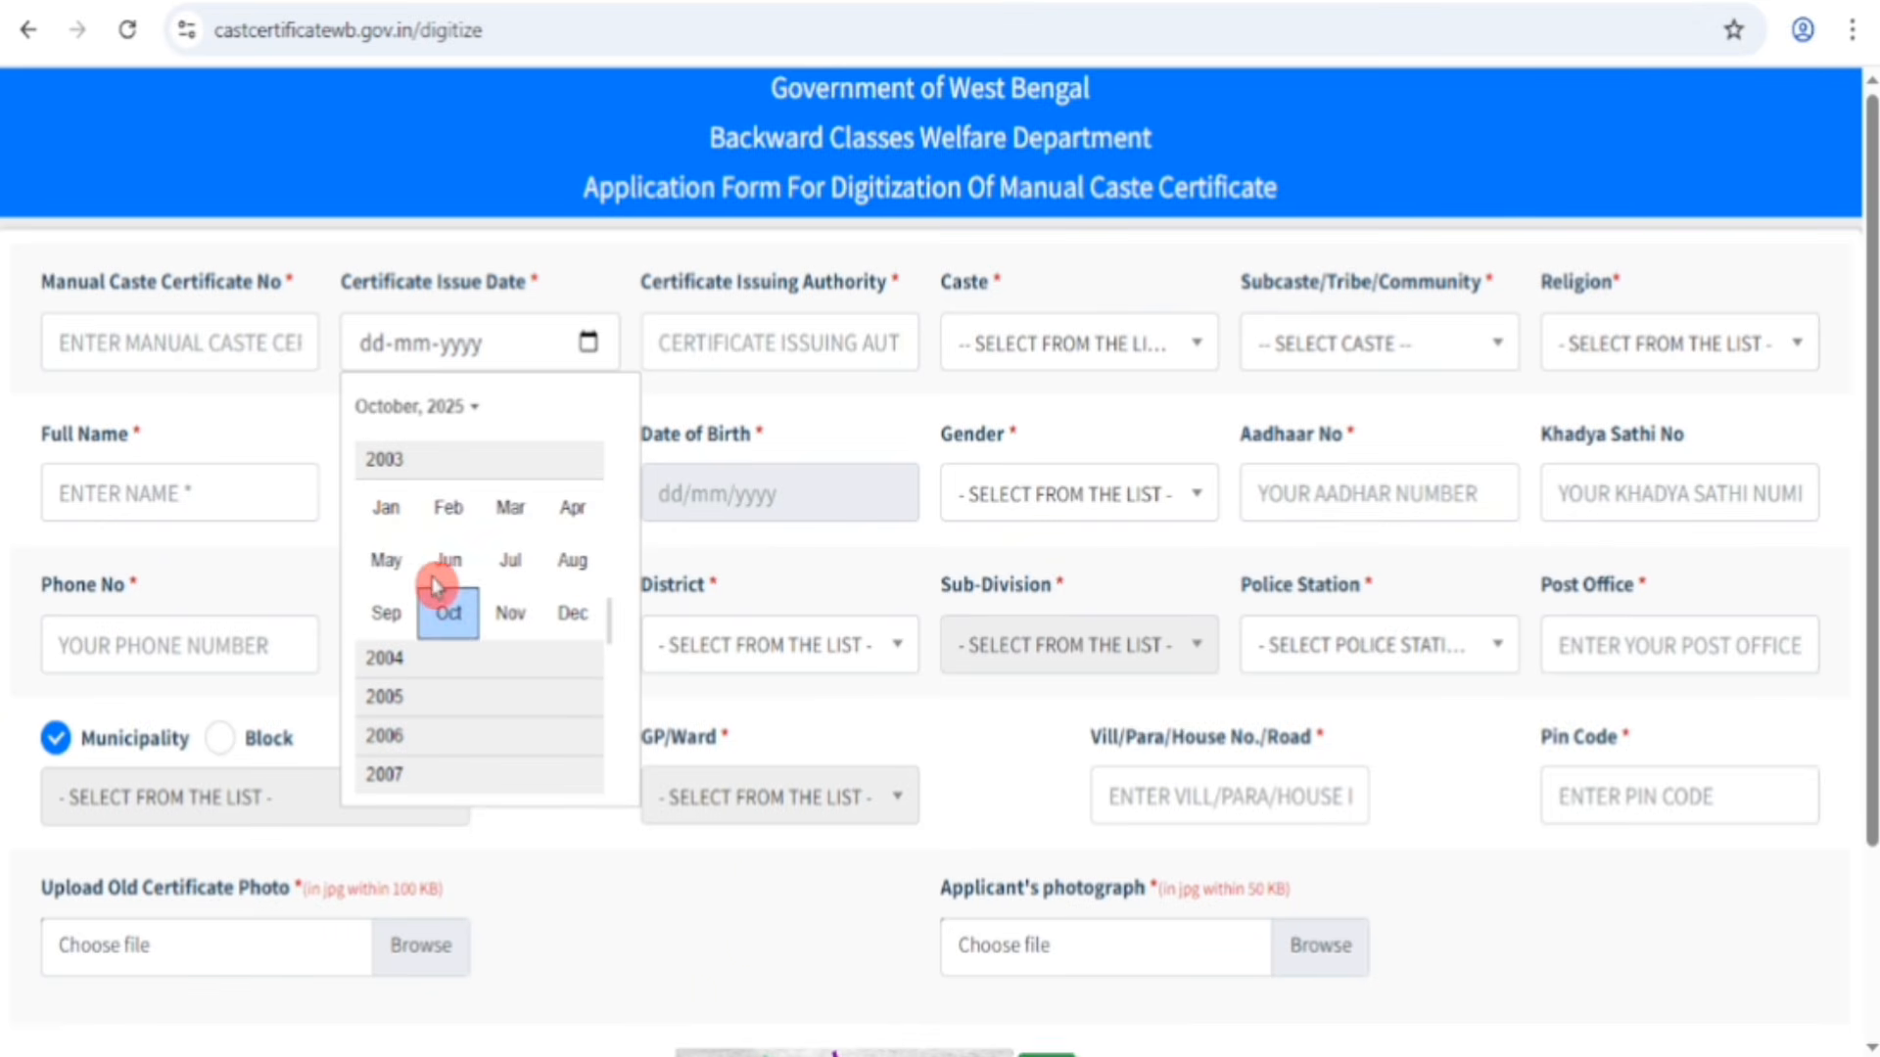
left_click(508, 516)
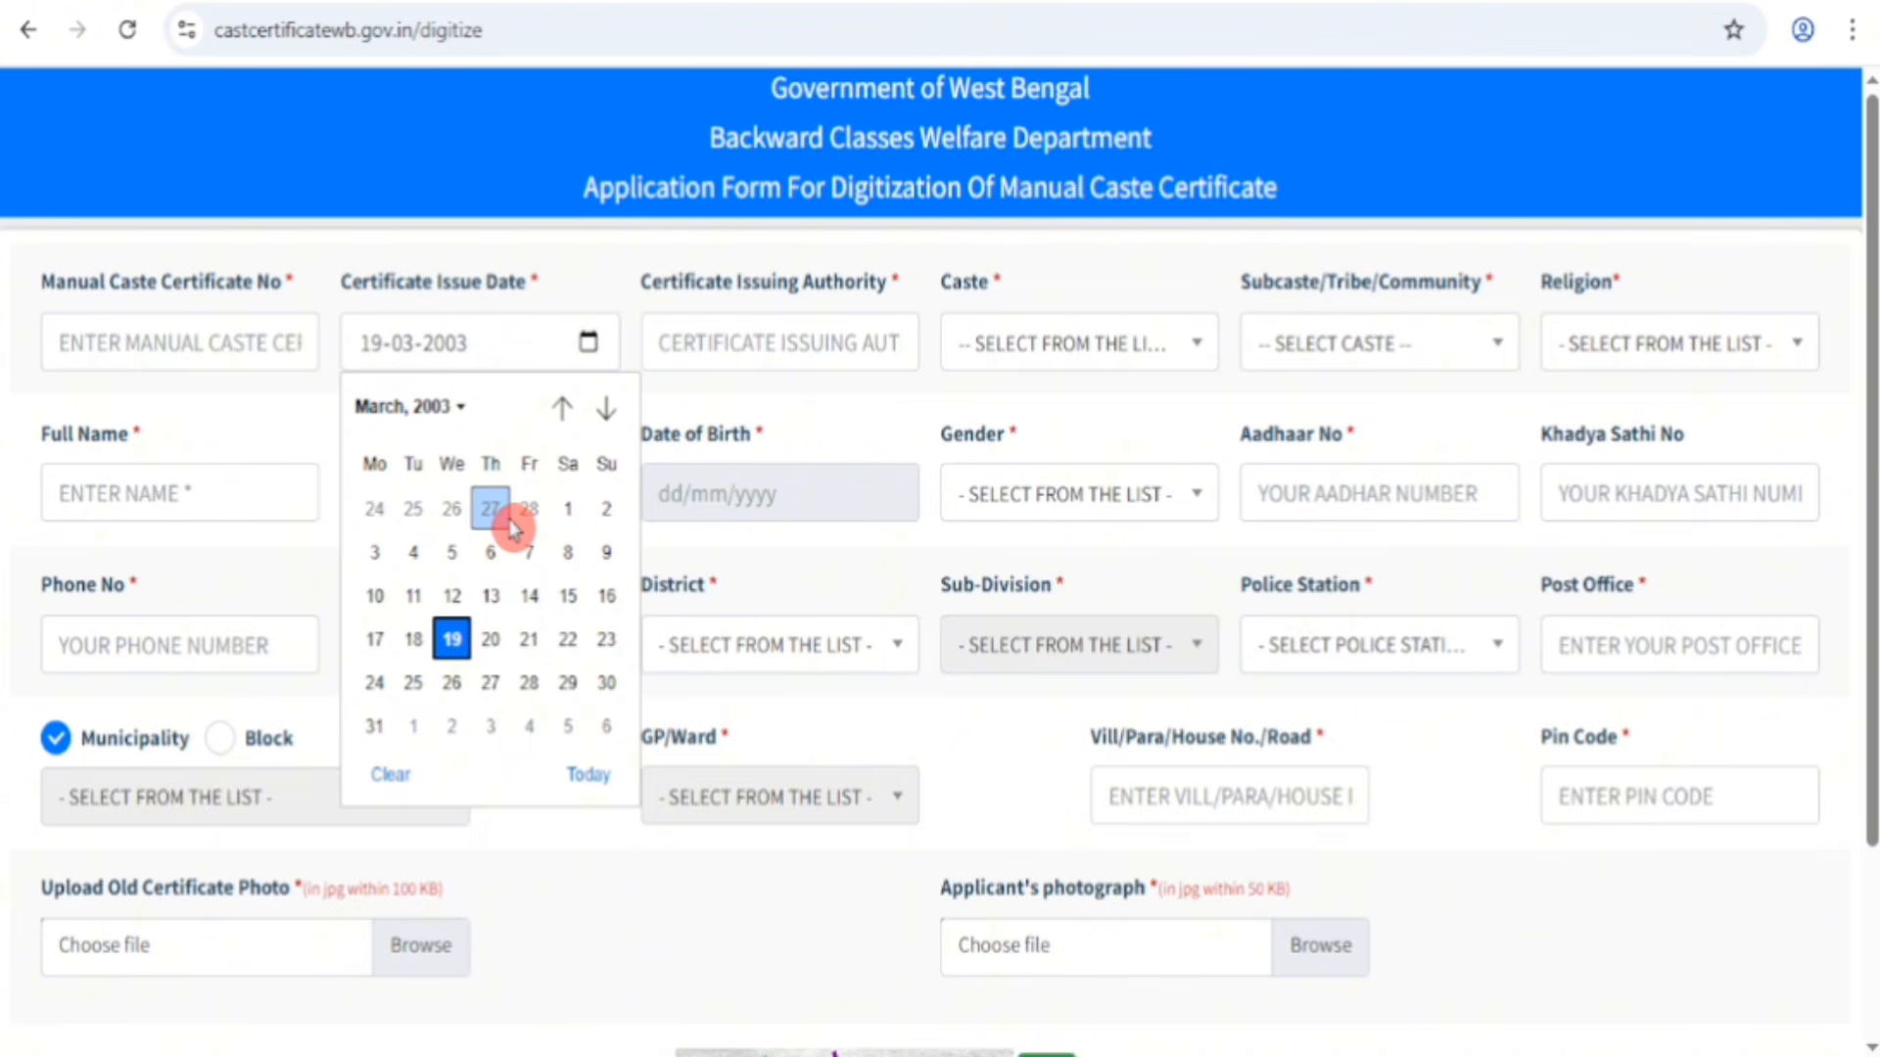
left_click(529, 596)
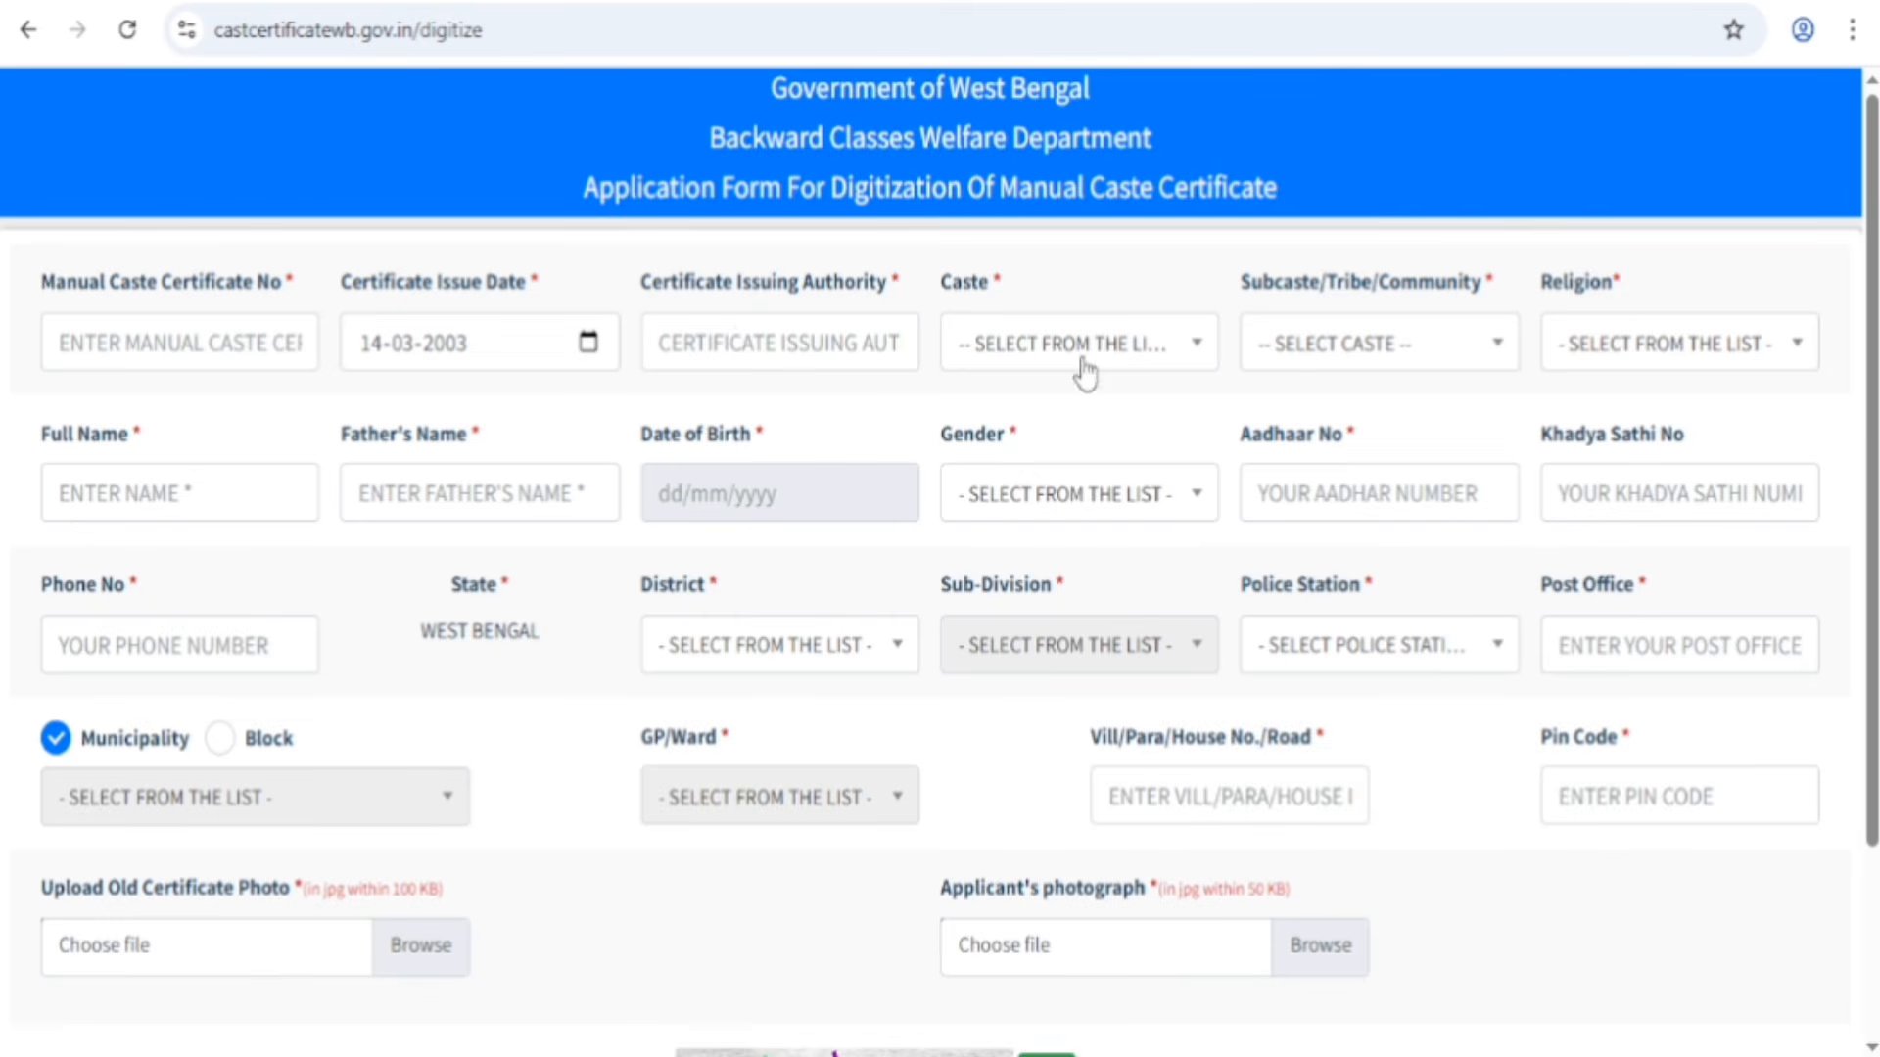
Set the caste to SC.
left_click(1018, 289)
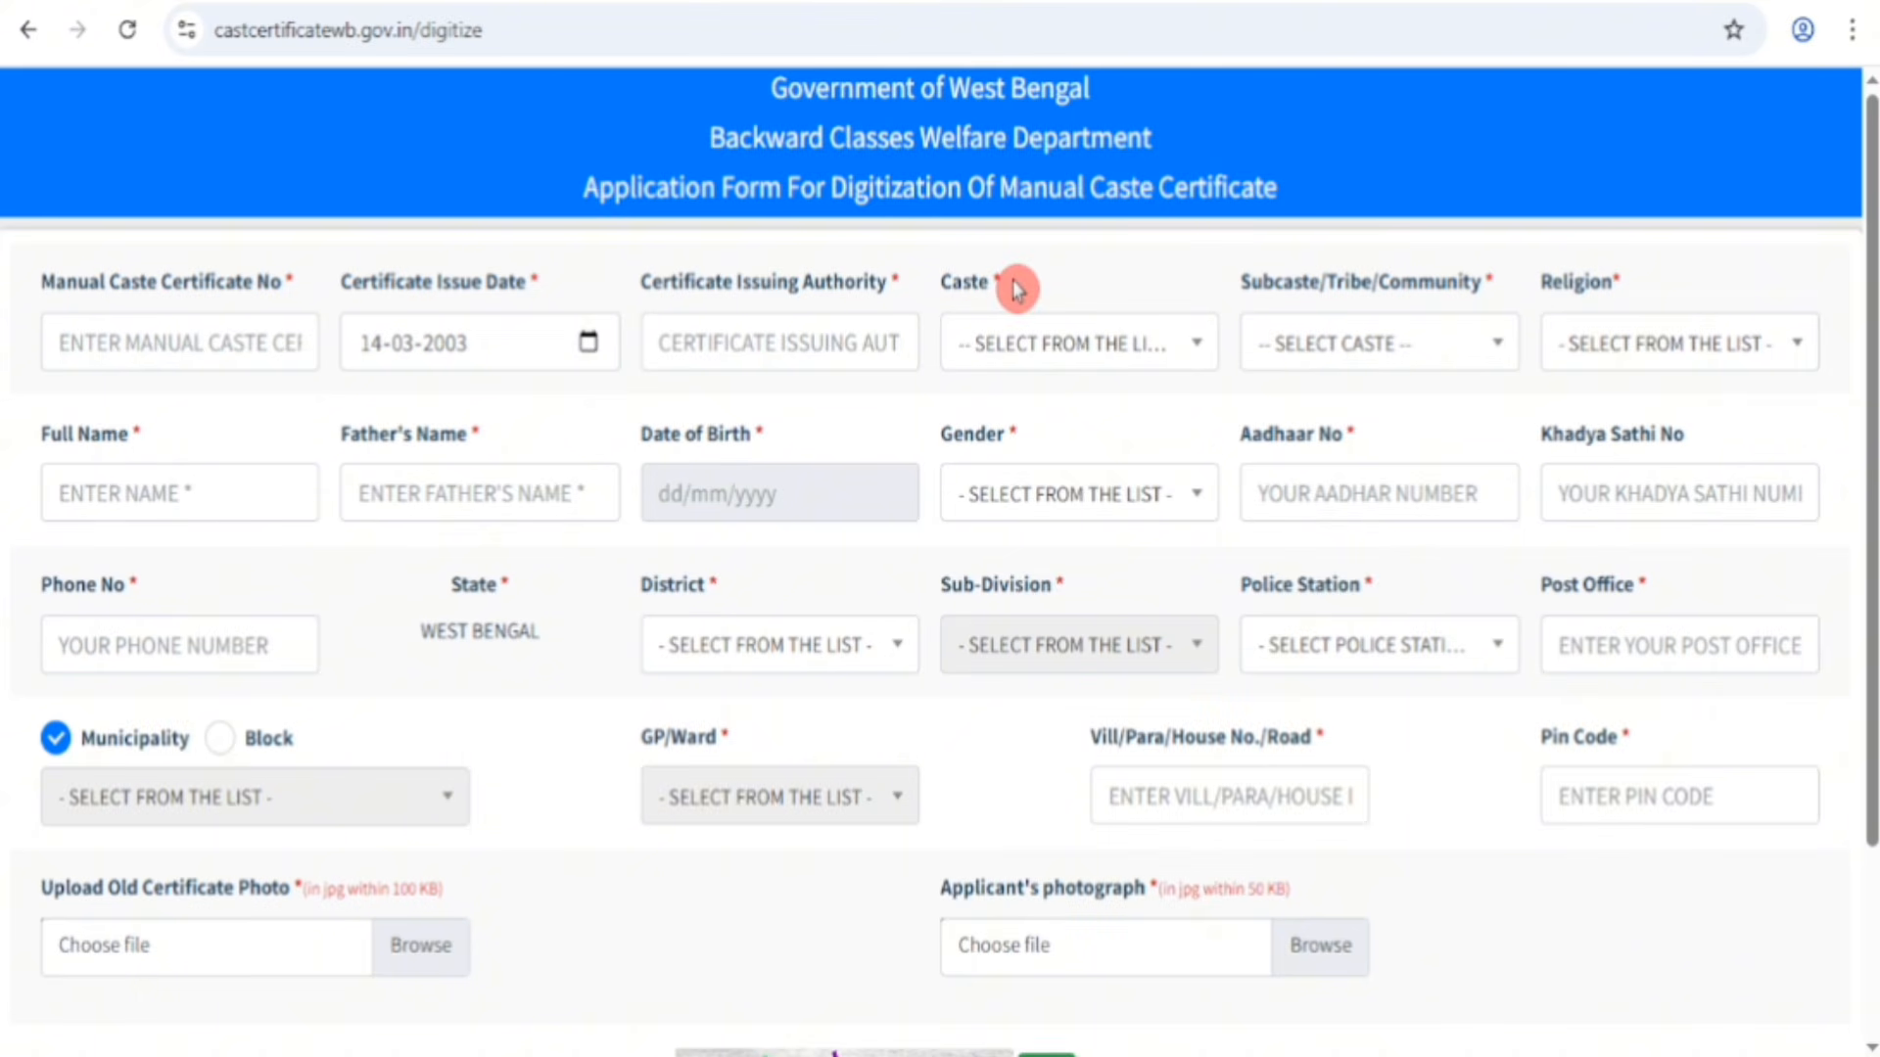
left_click(1073, 362)
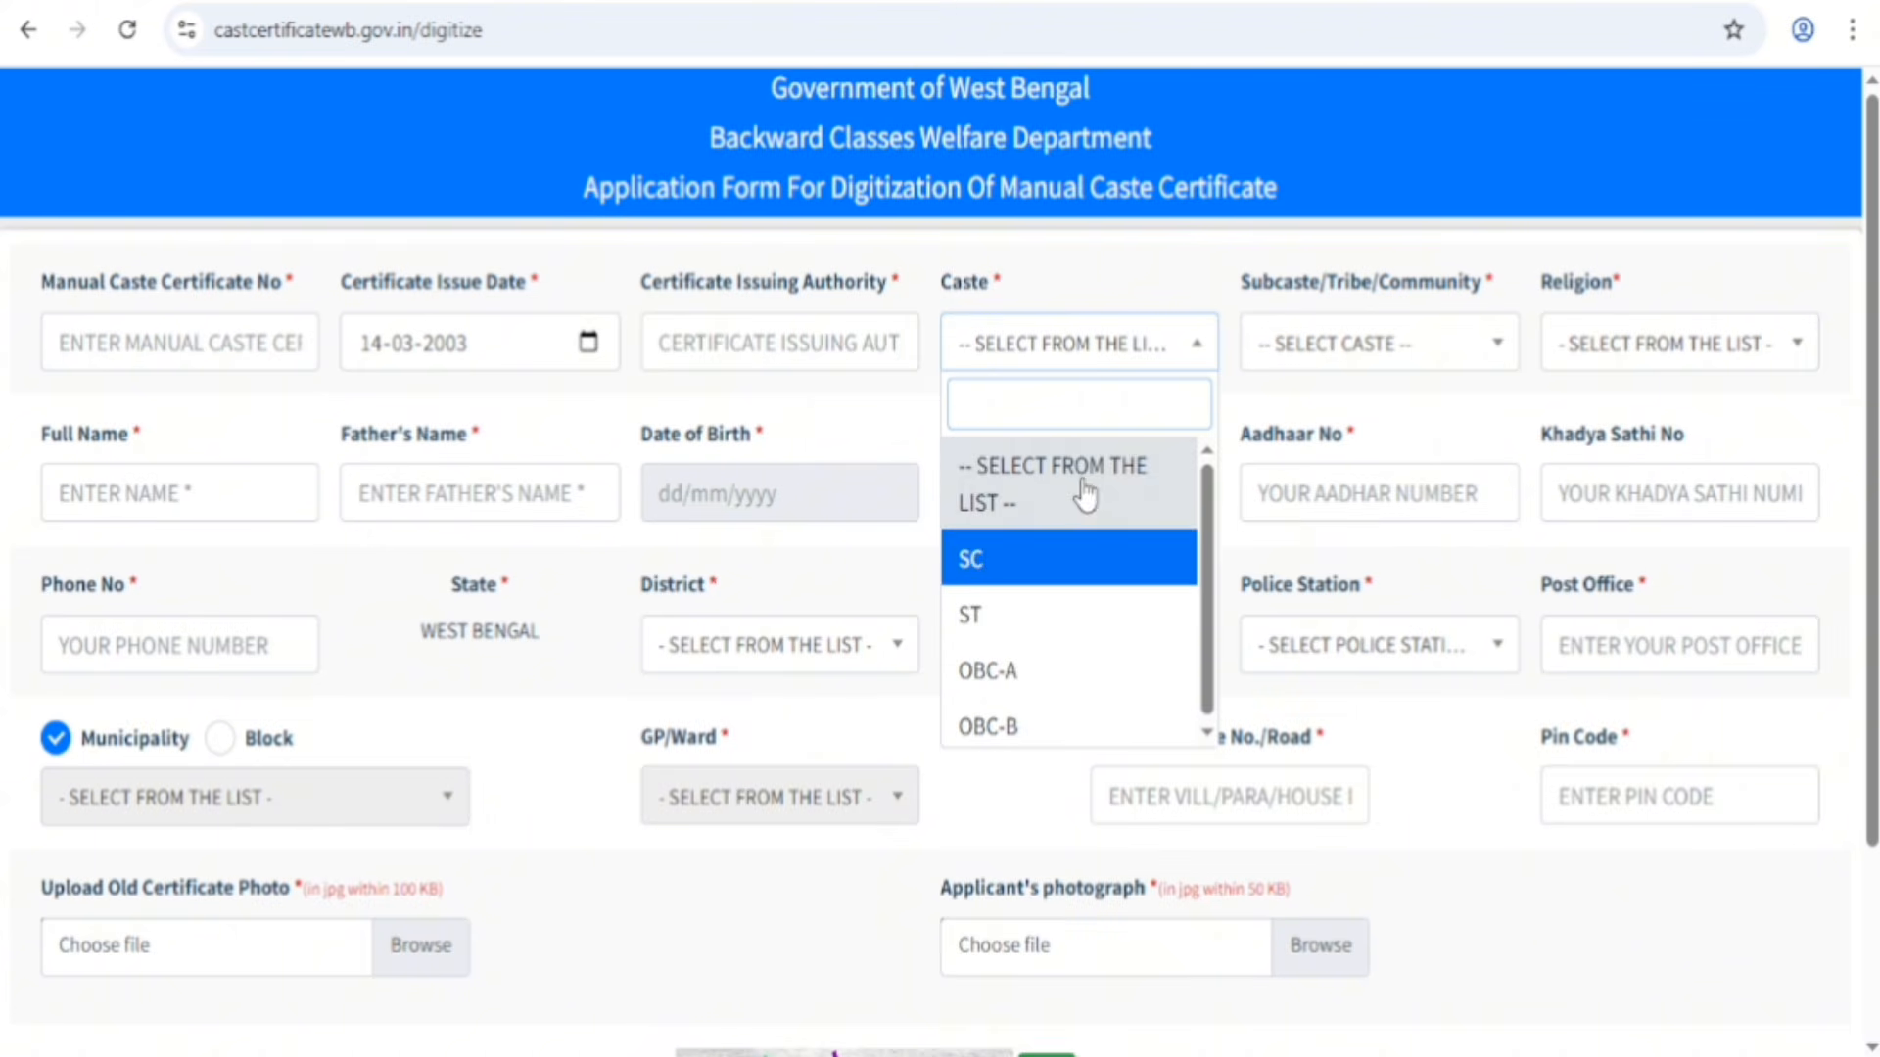
left_click(1361, 300)
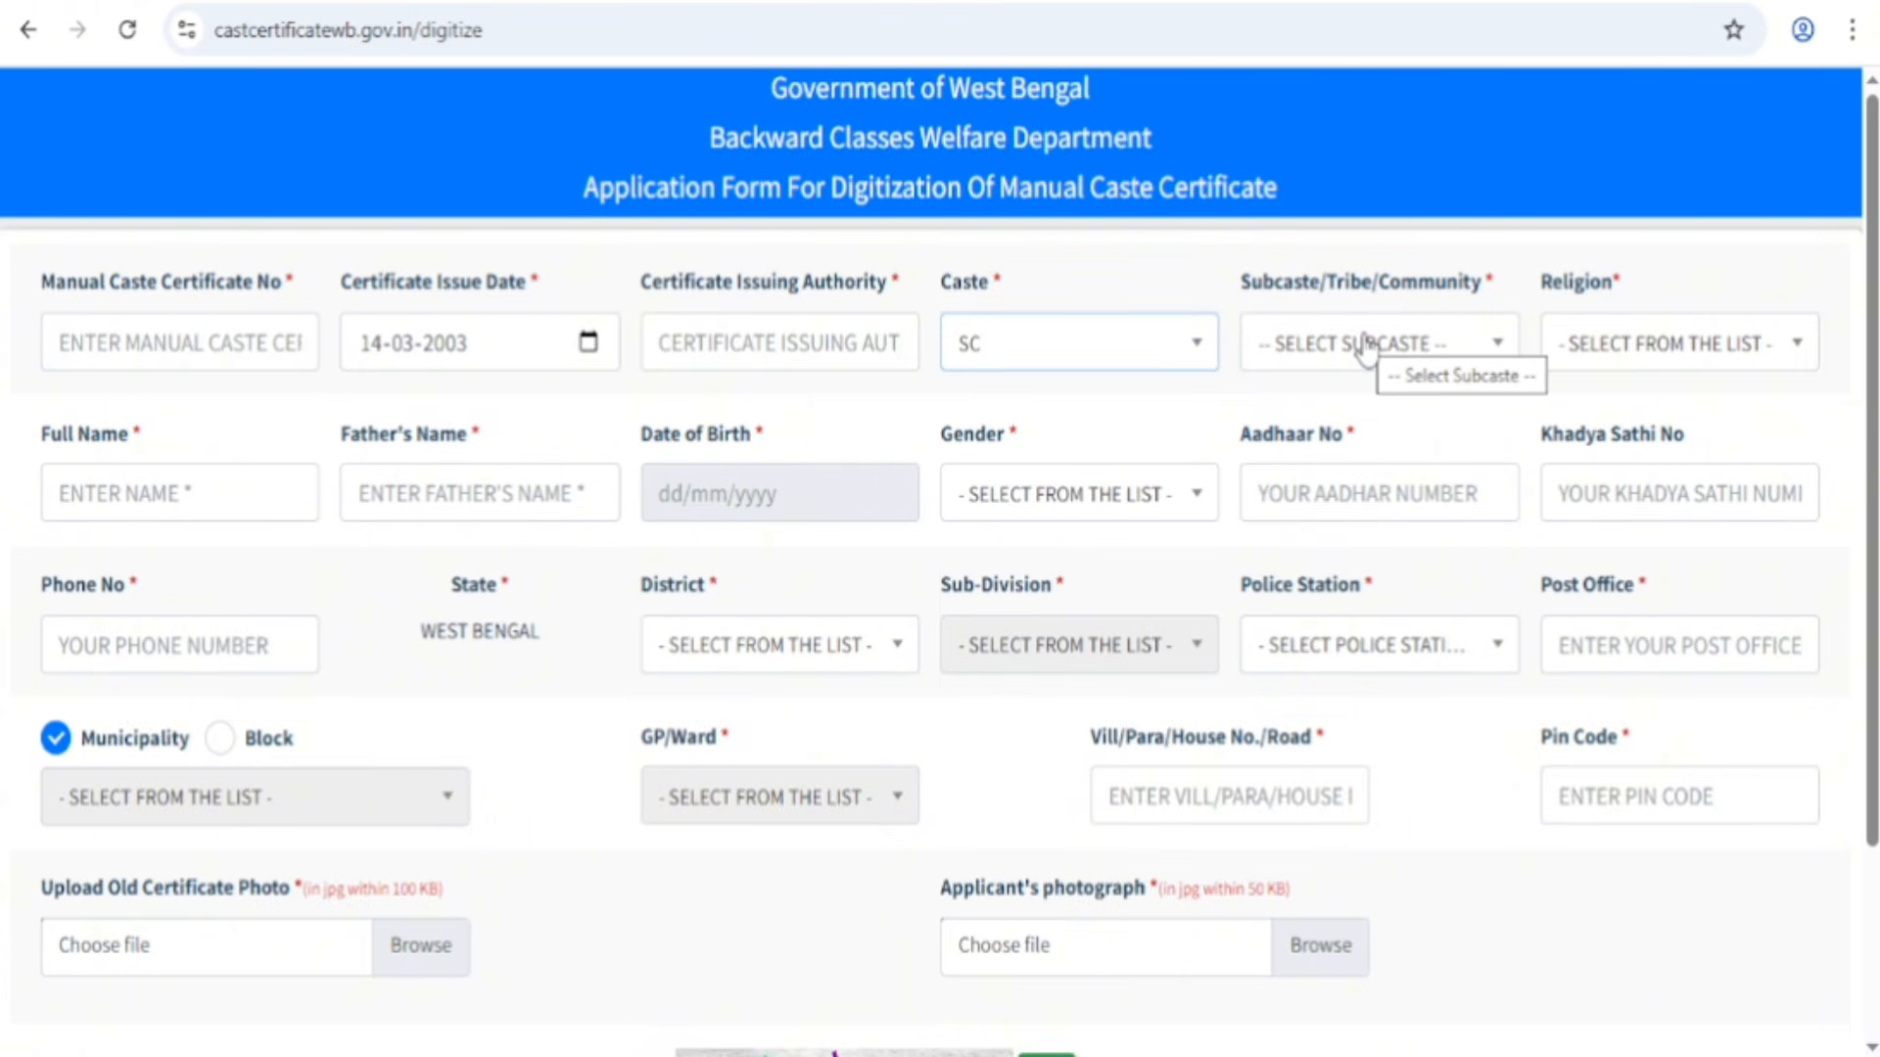
Look through the available subcaste and religion options without choosing any.
left_click(1367, 347)
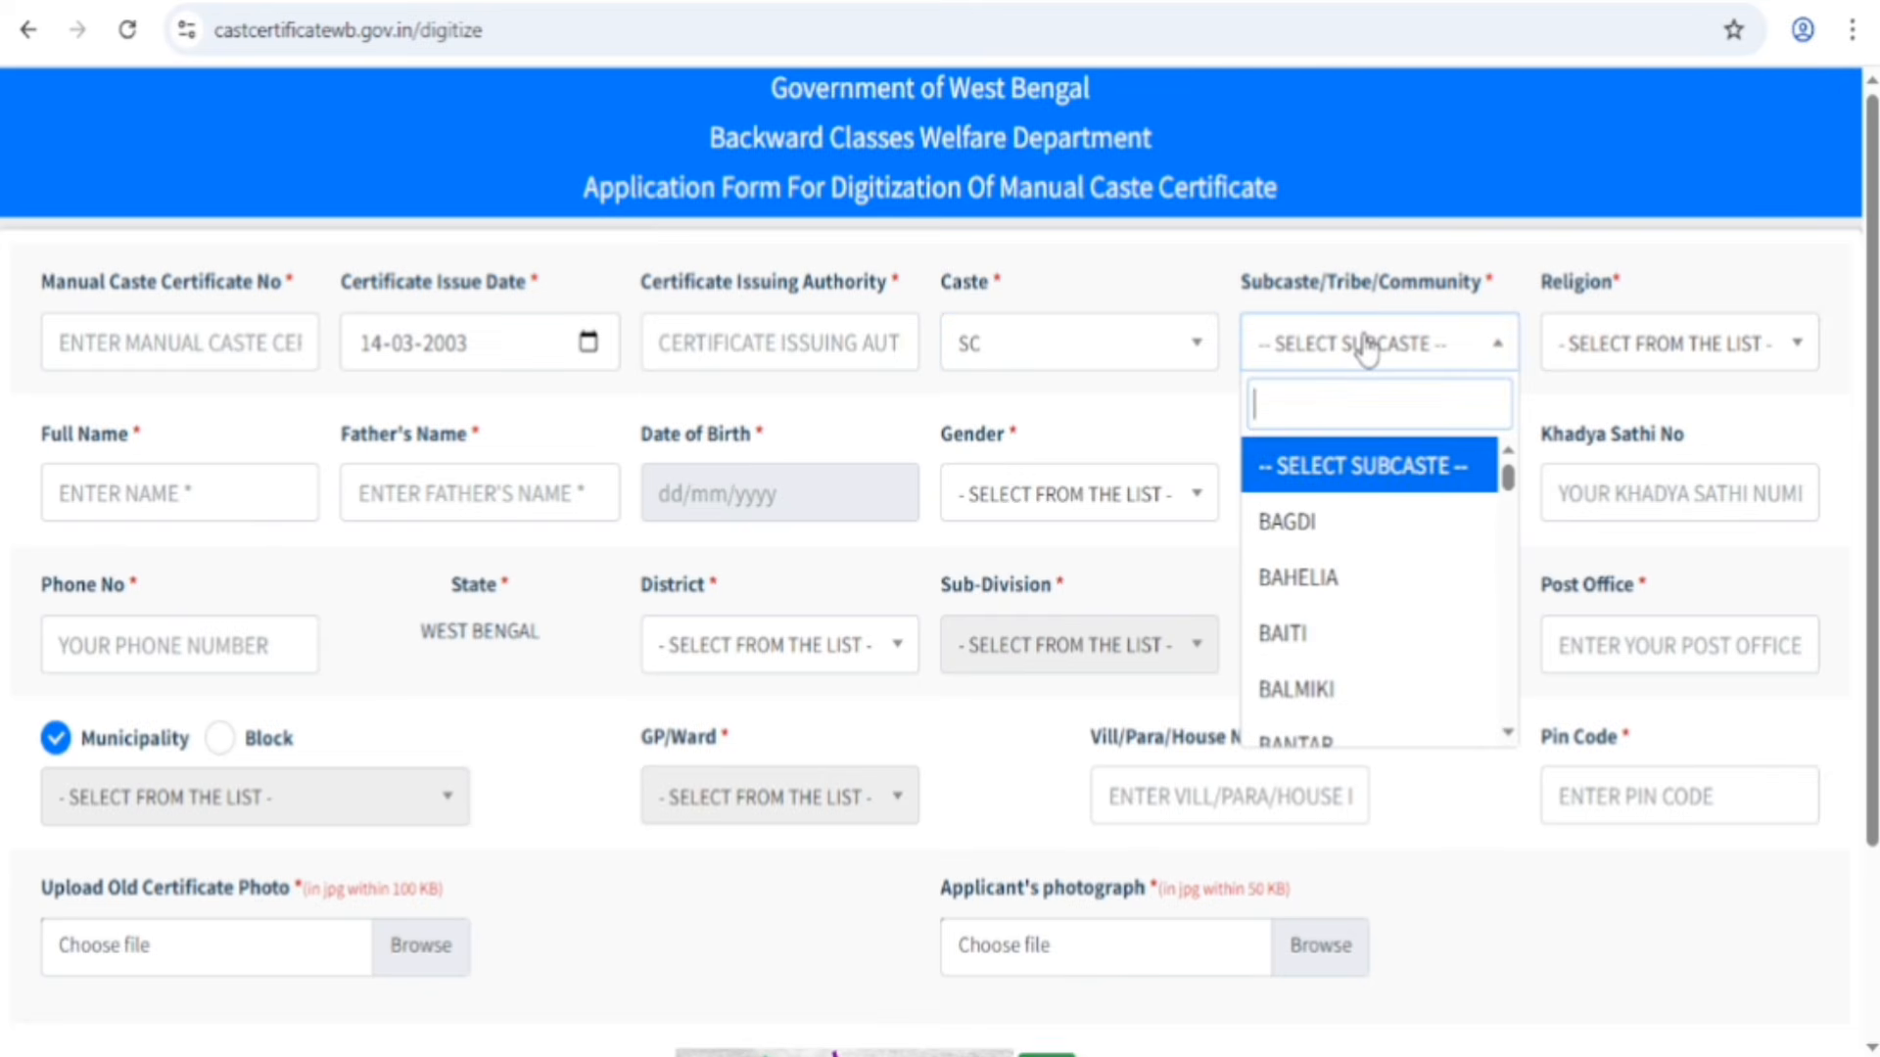
scroll(1351, 656, "down", 10)
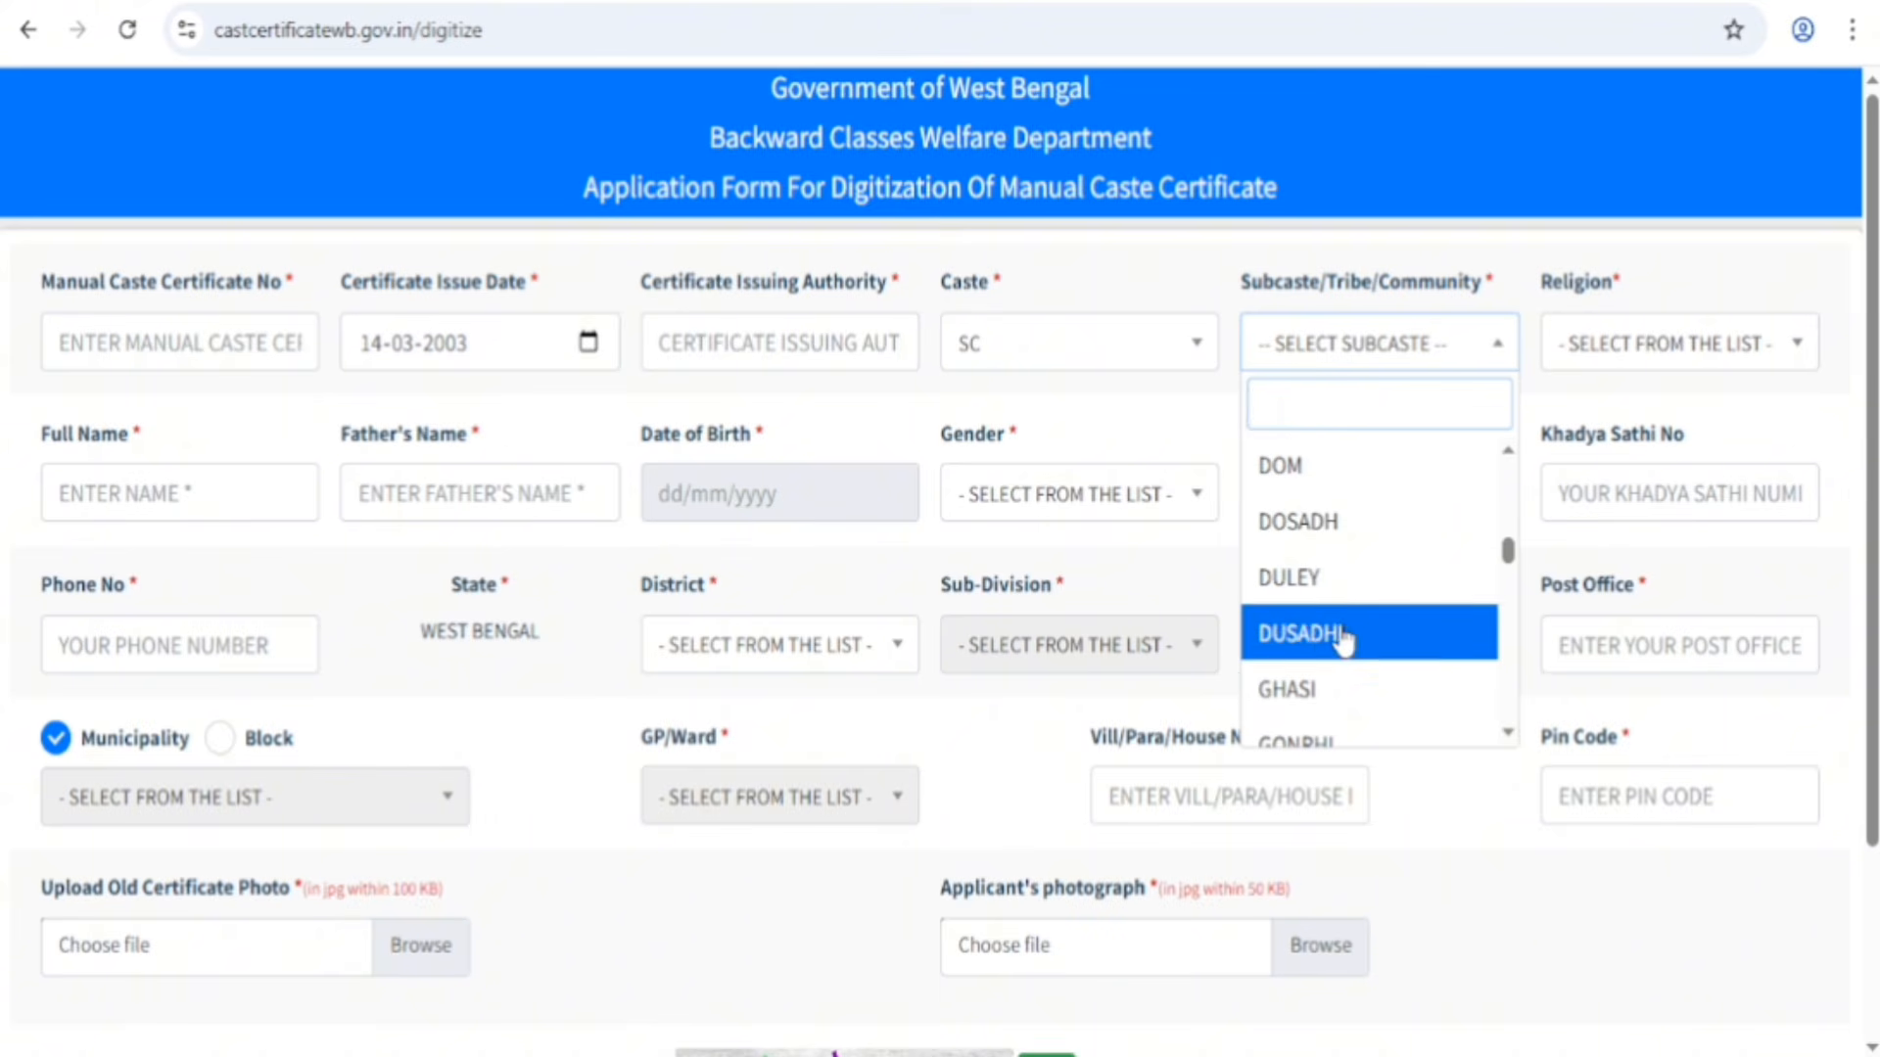
scroll(1310, 705, "up", 10)
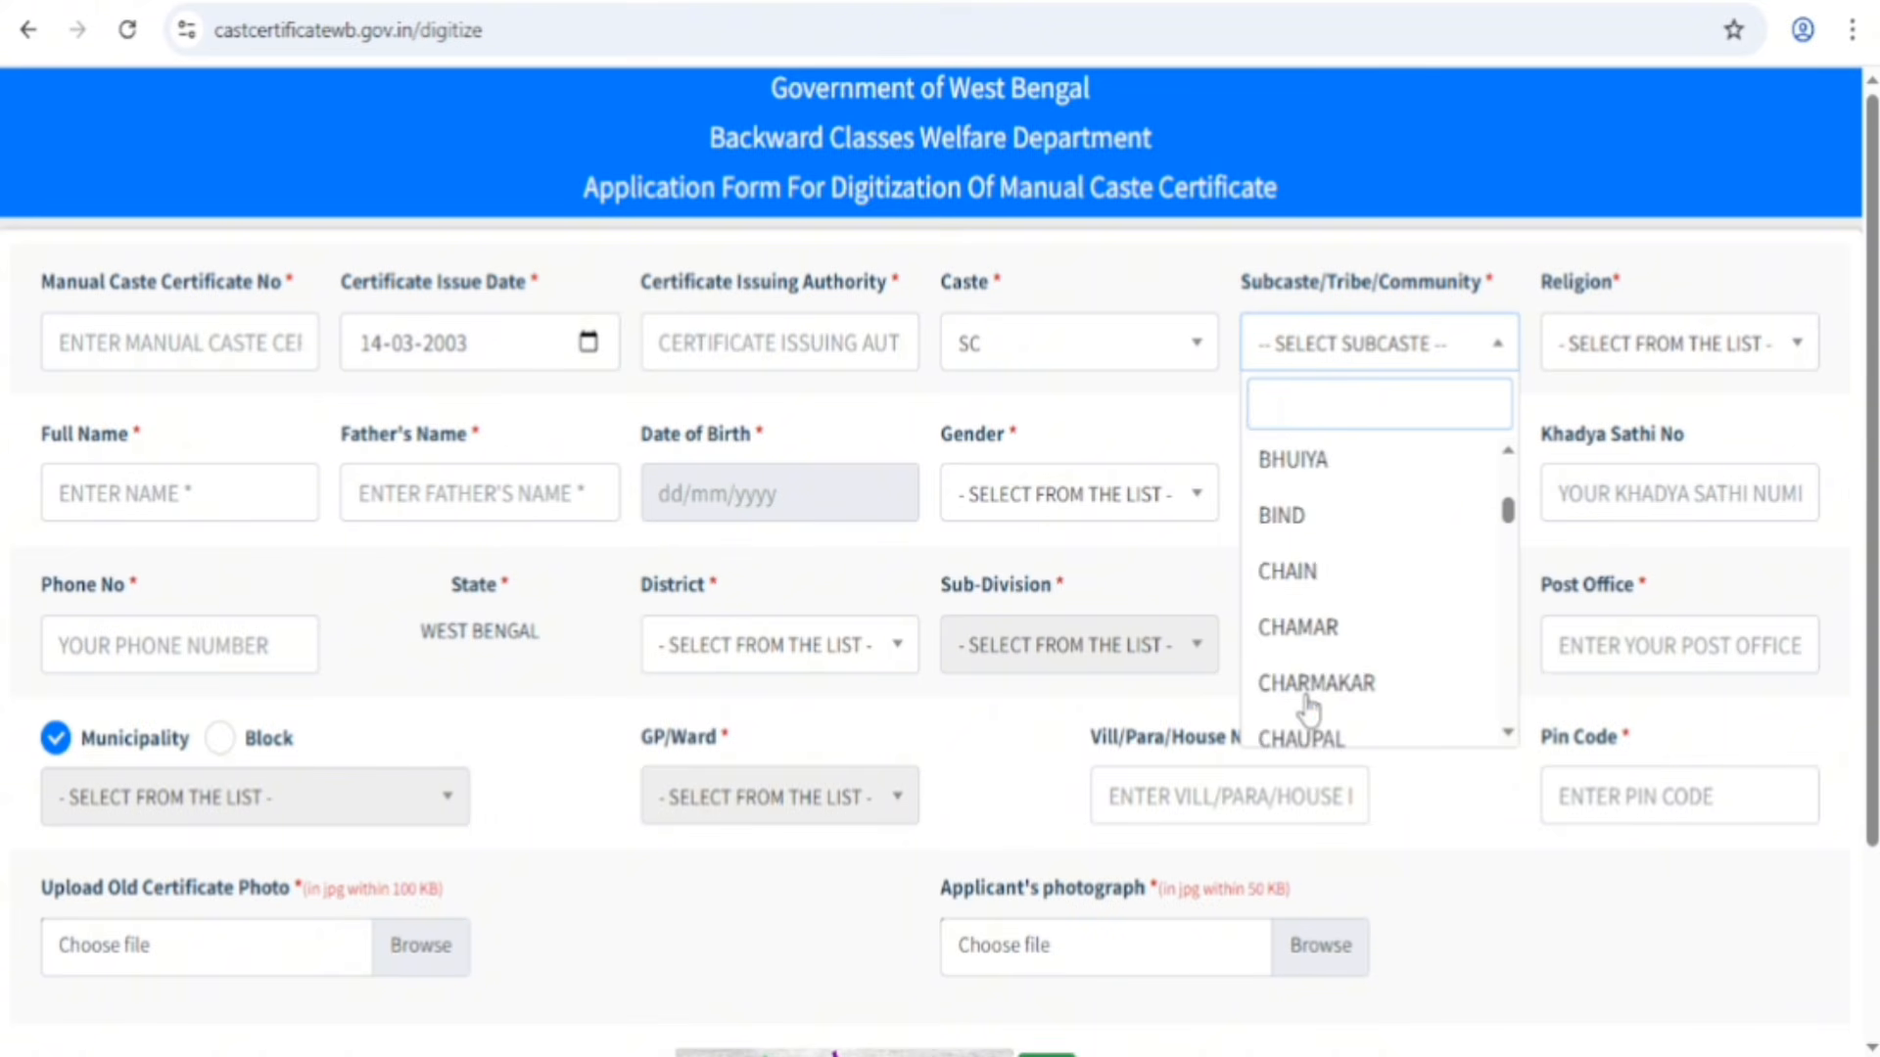
left_click(1478, 271)
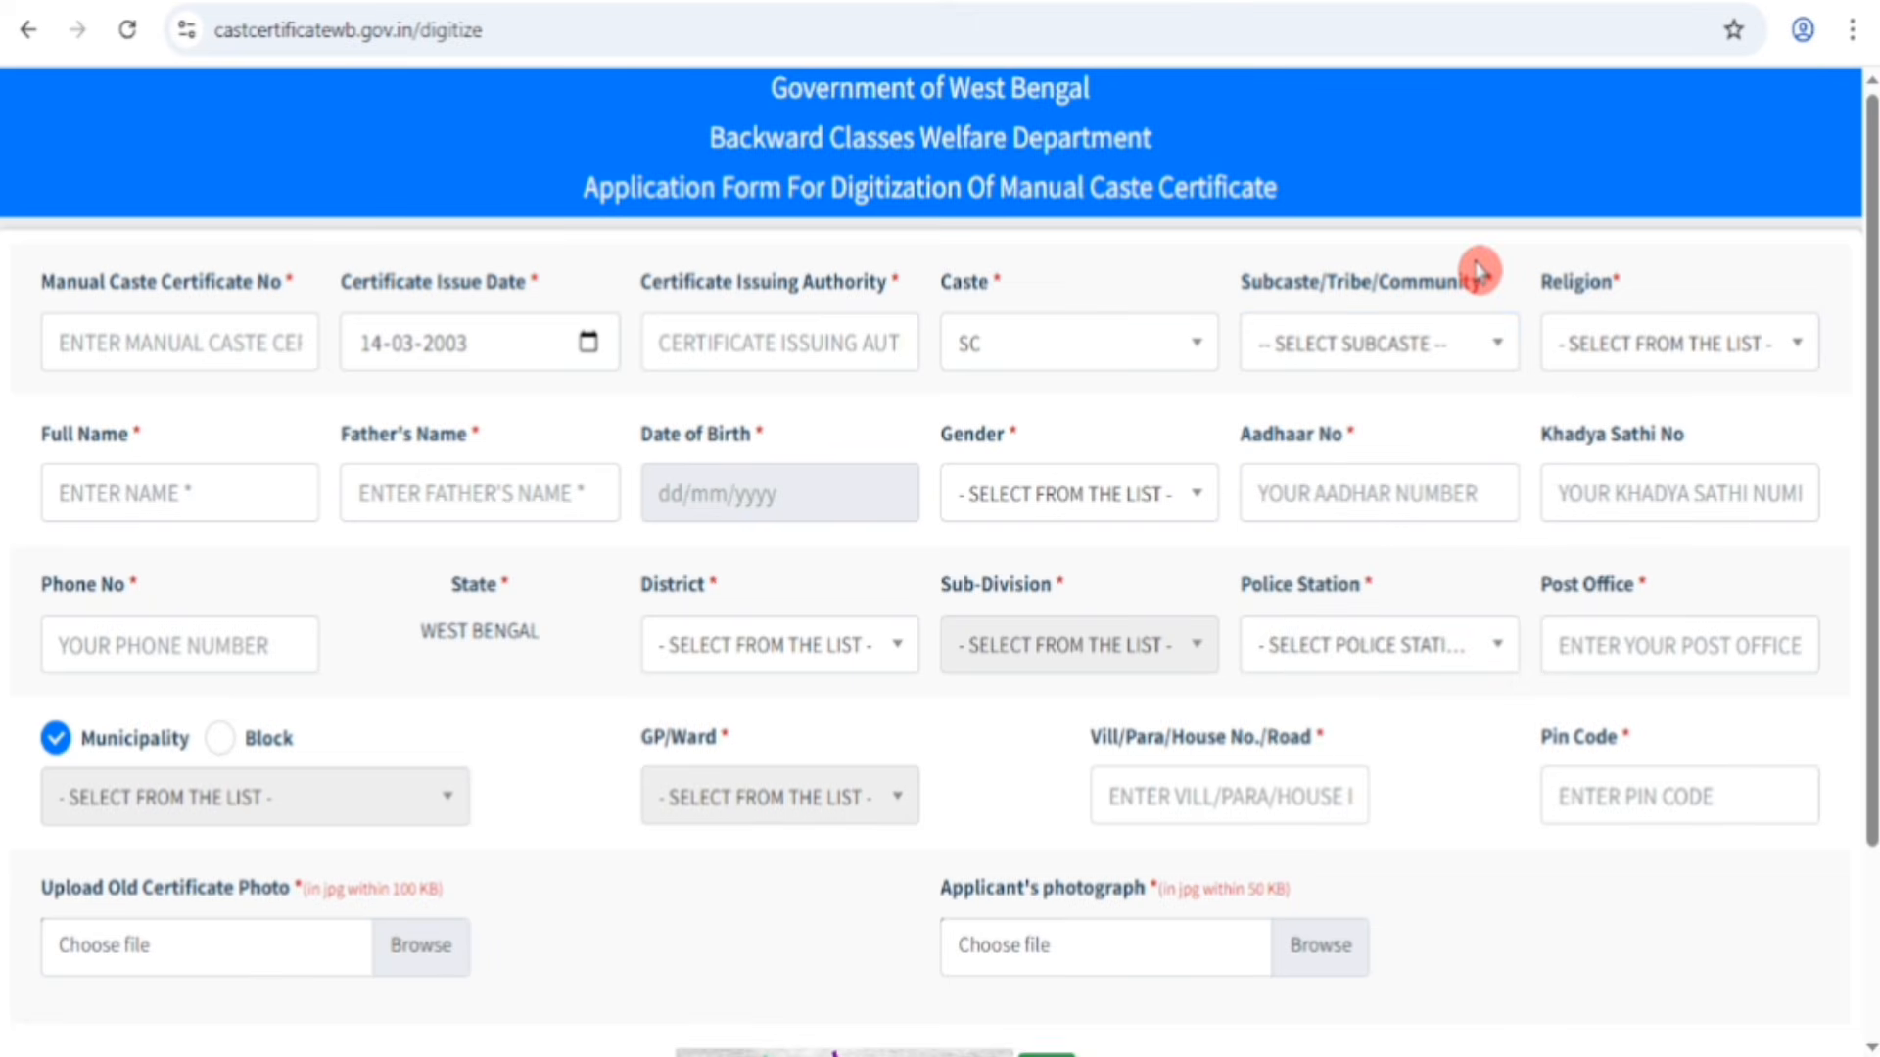
left_click(1630, 354)
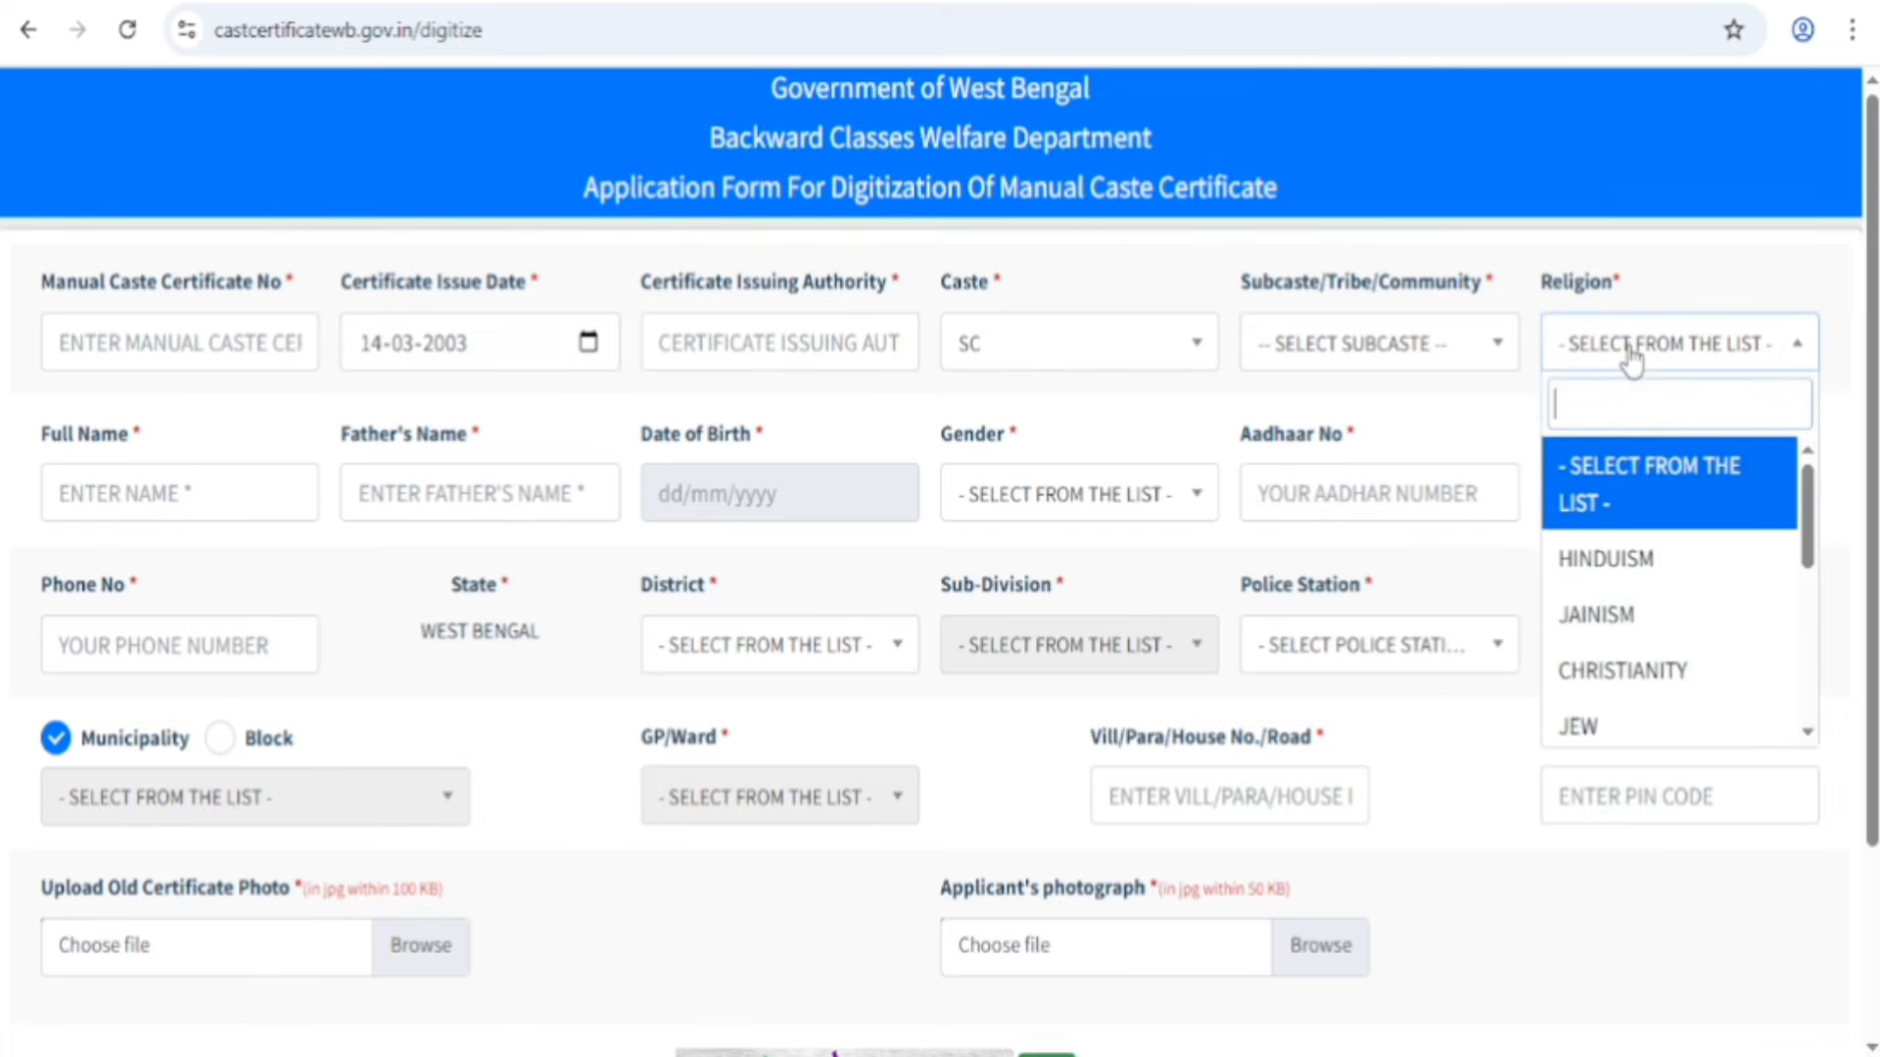
scroll(1628, 617, "down", 5)
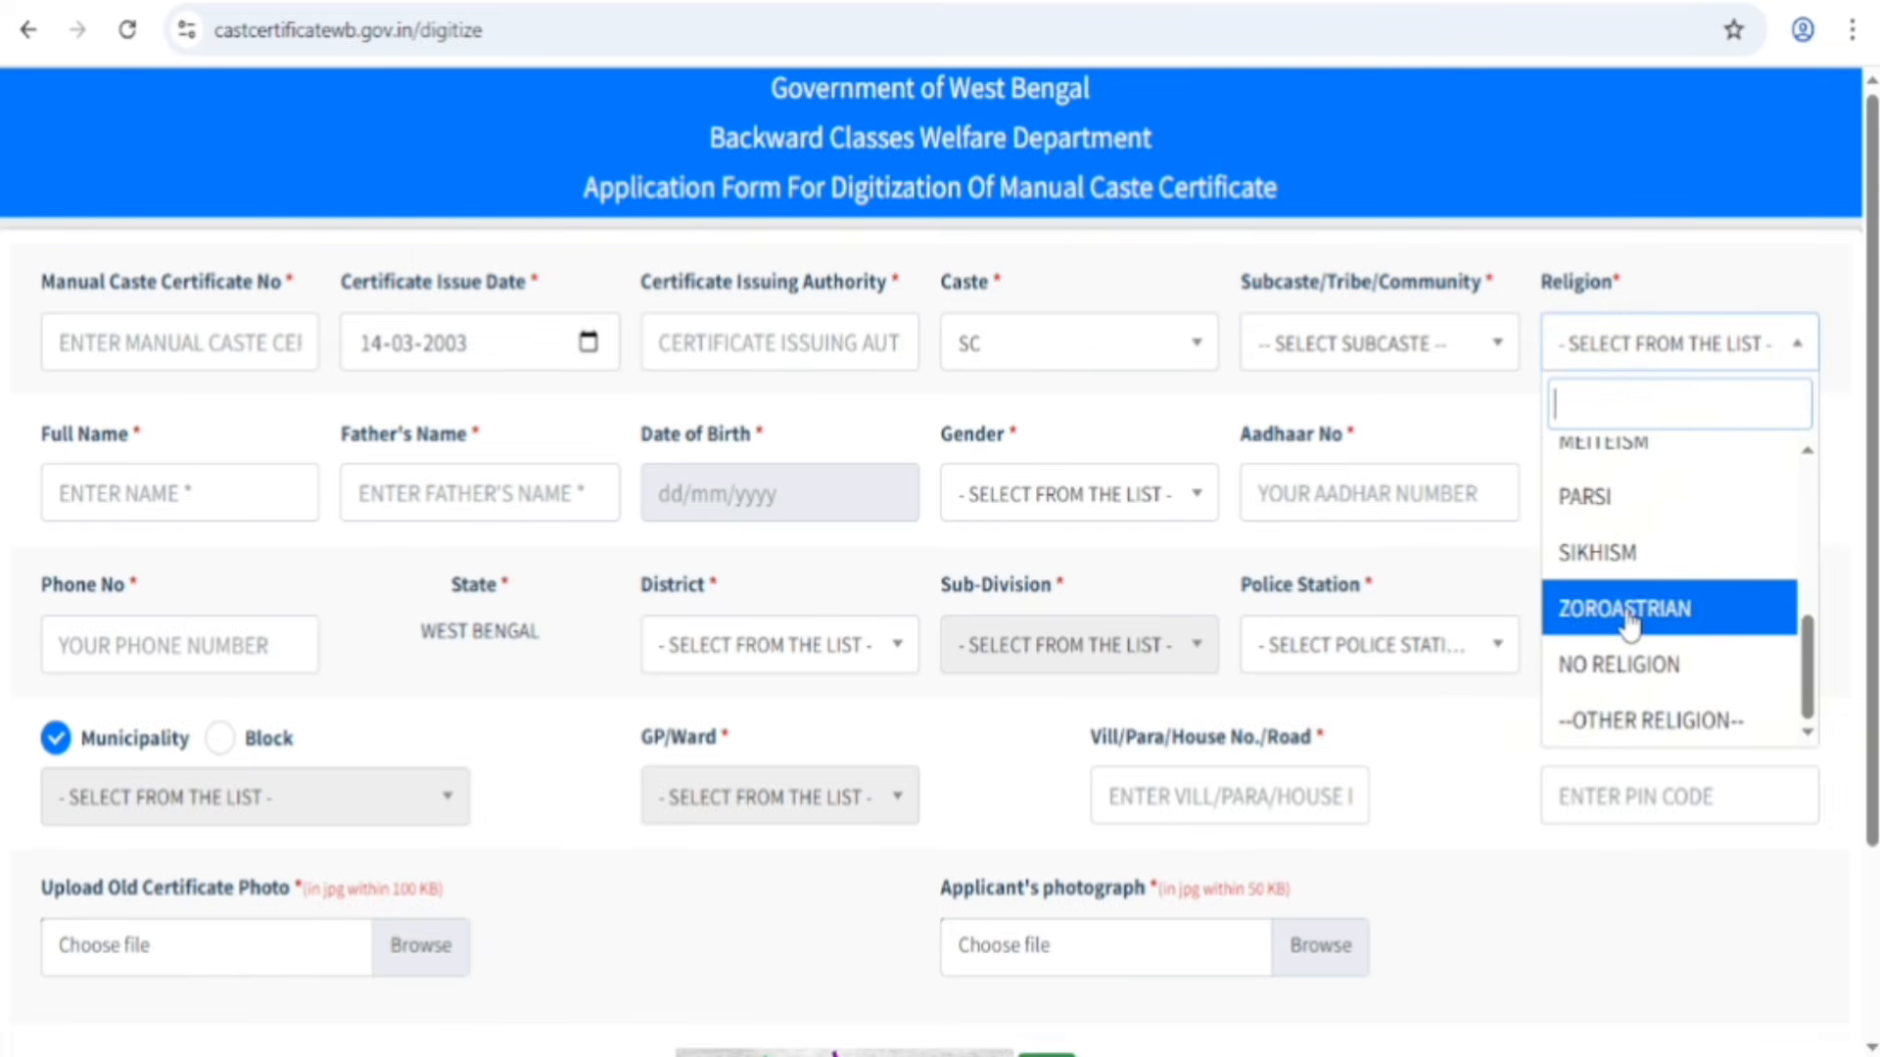
scroll(1628, 621, "up", 5)
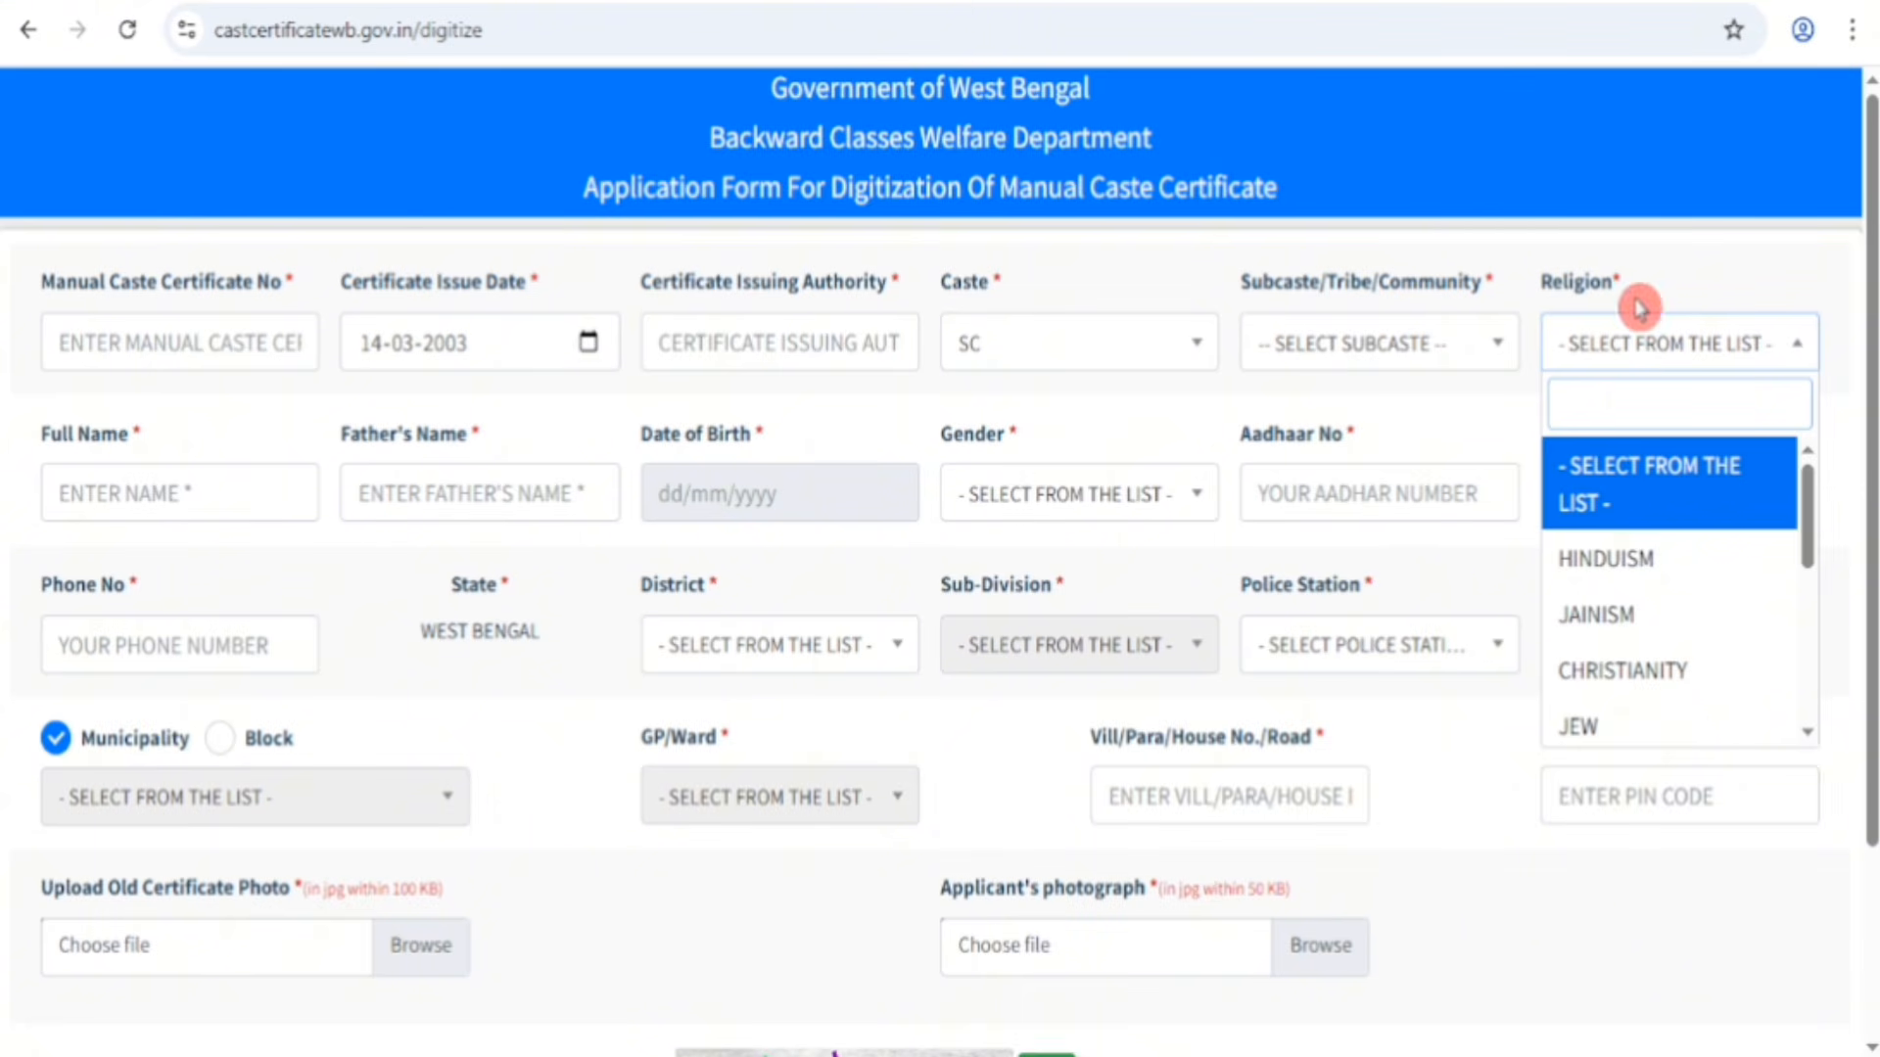
left_click(159, 497)
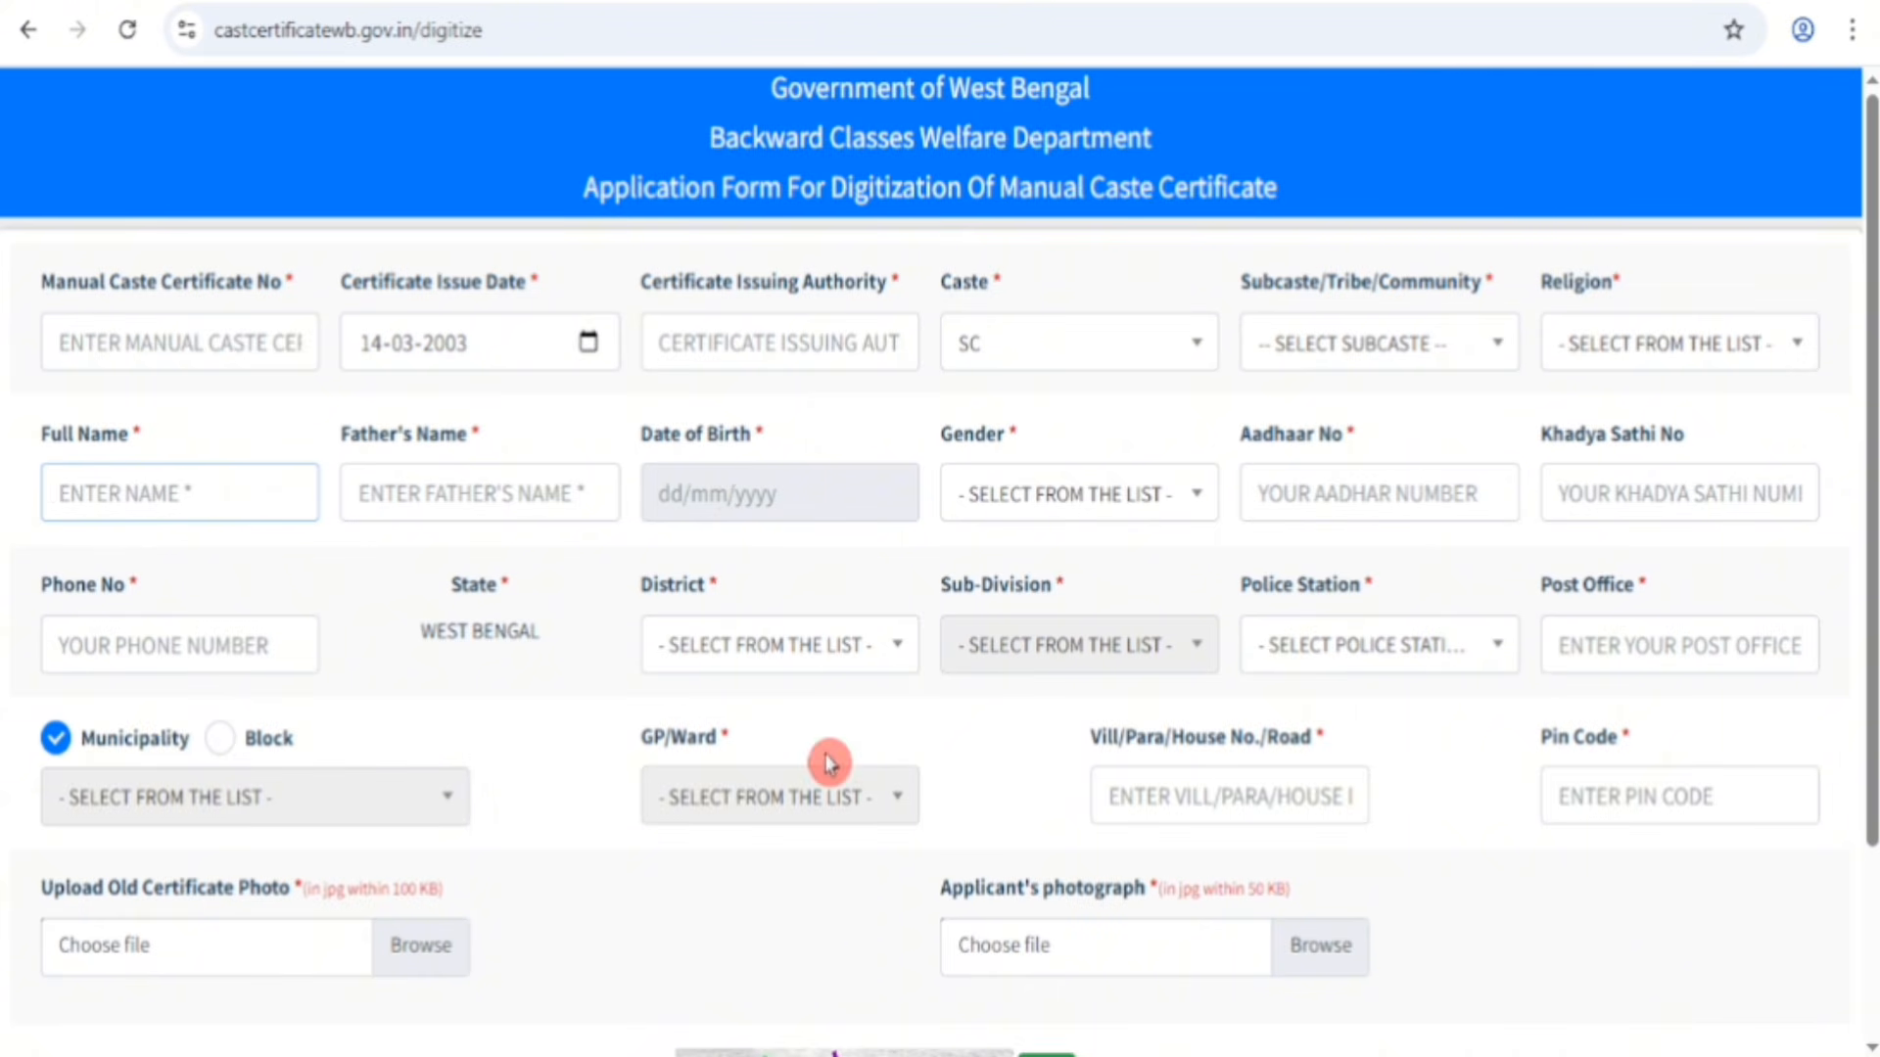
Choose the applicant's date of birth from the calendar.
left_click(721, 493)
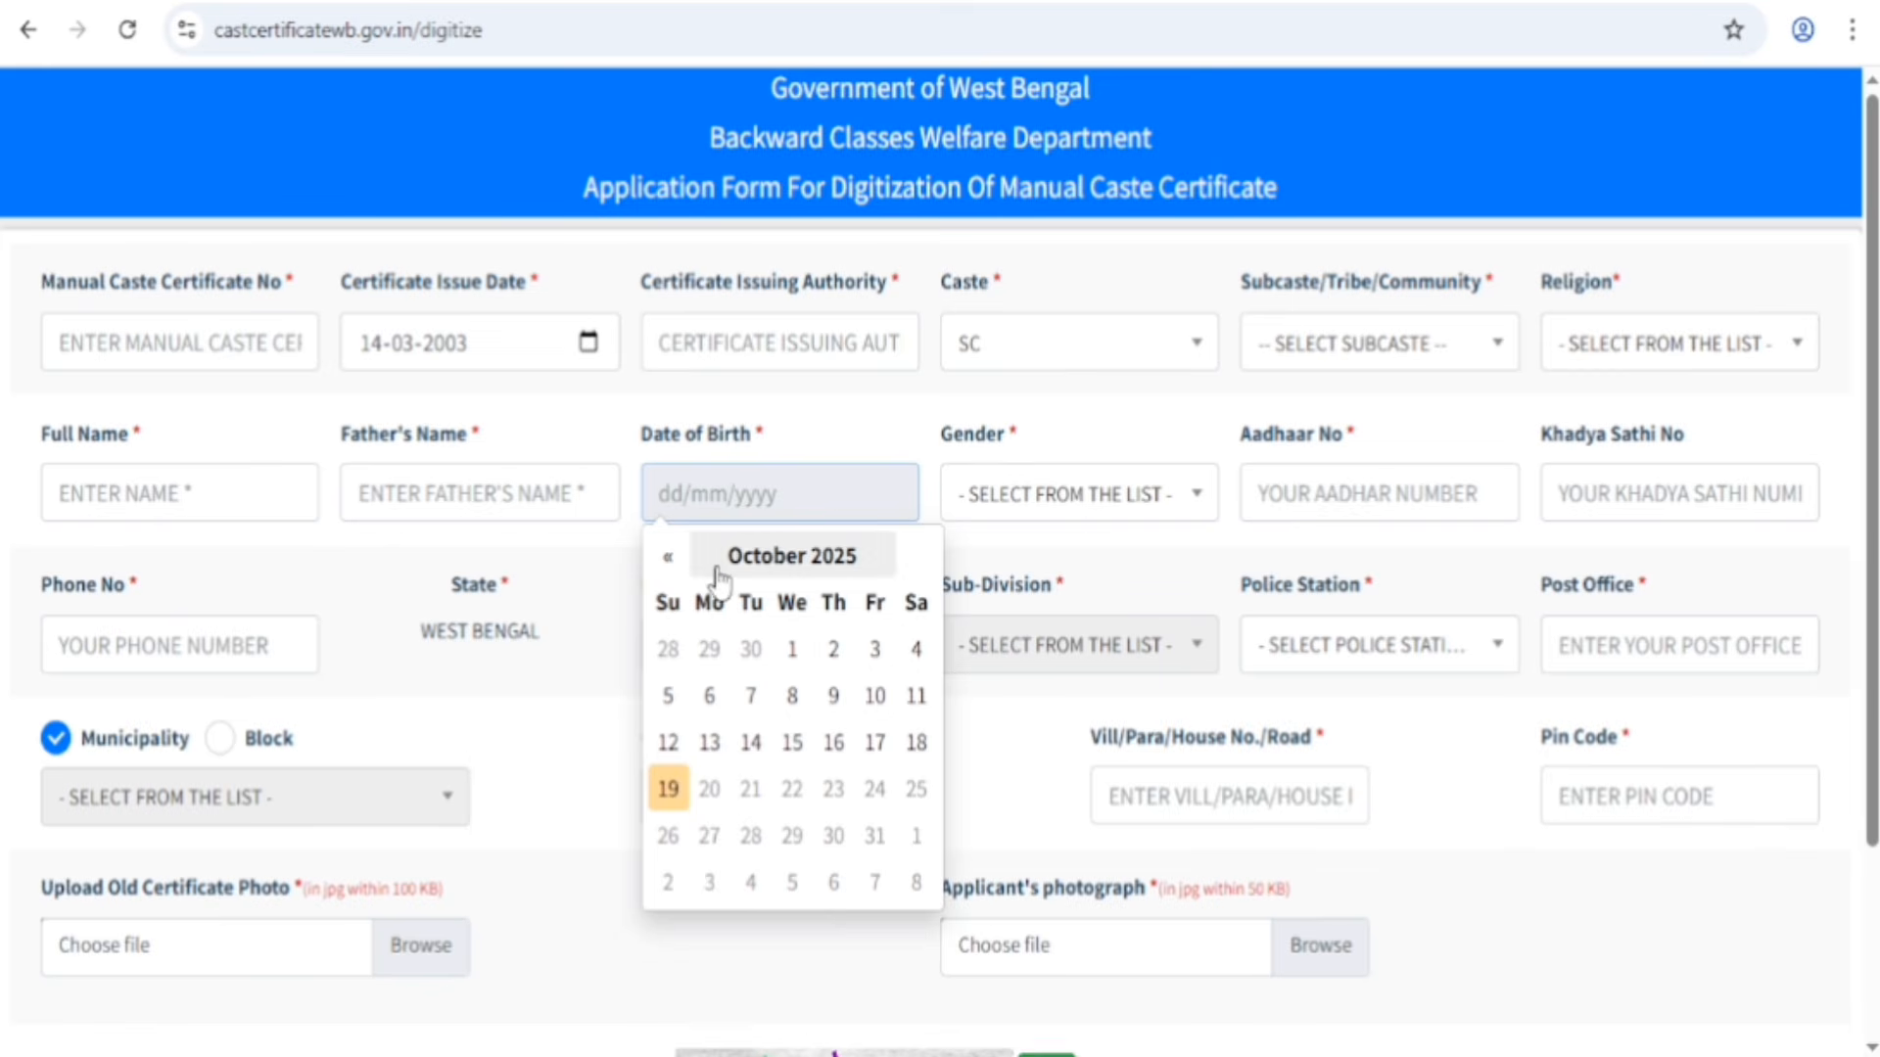
left_click(667, 557)
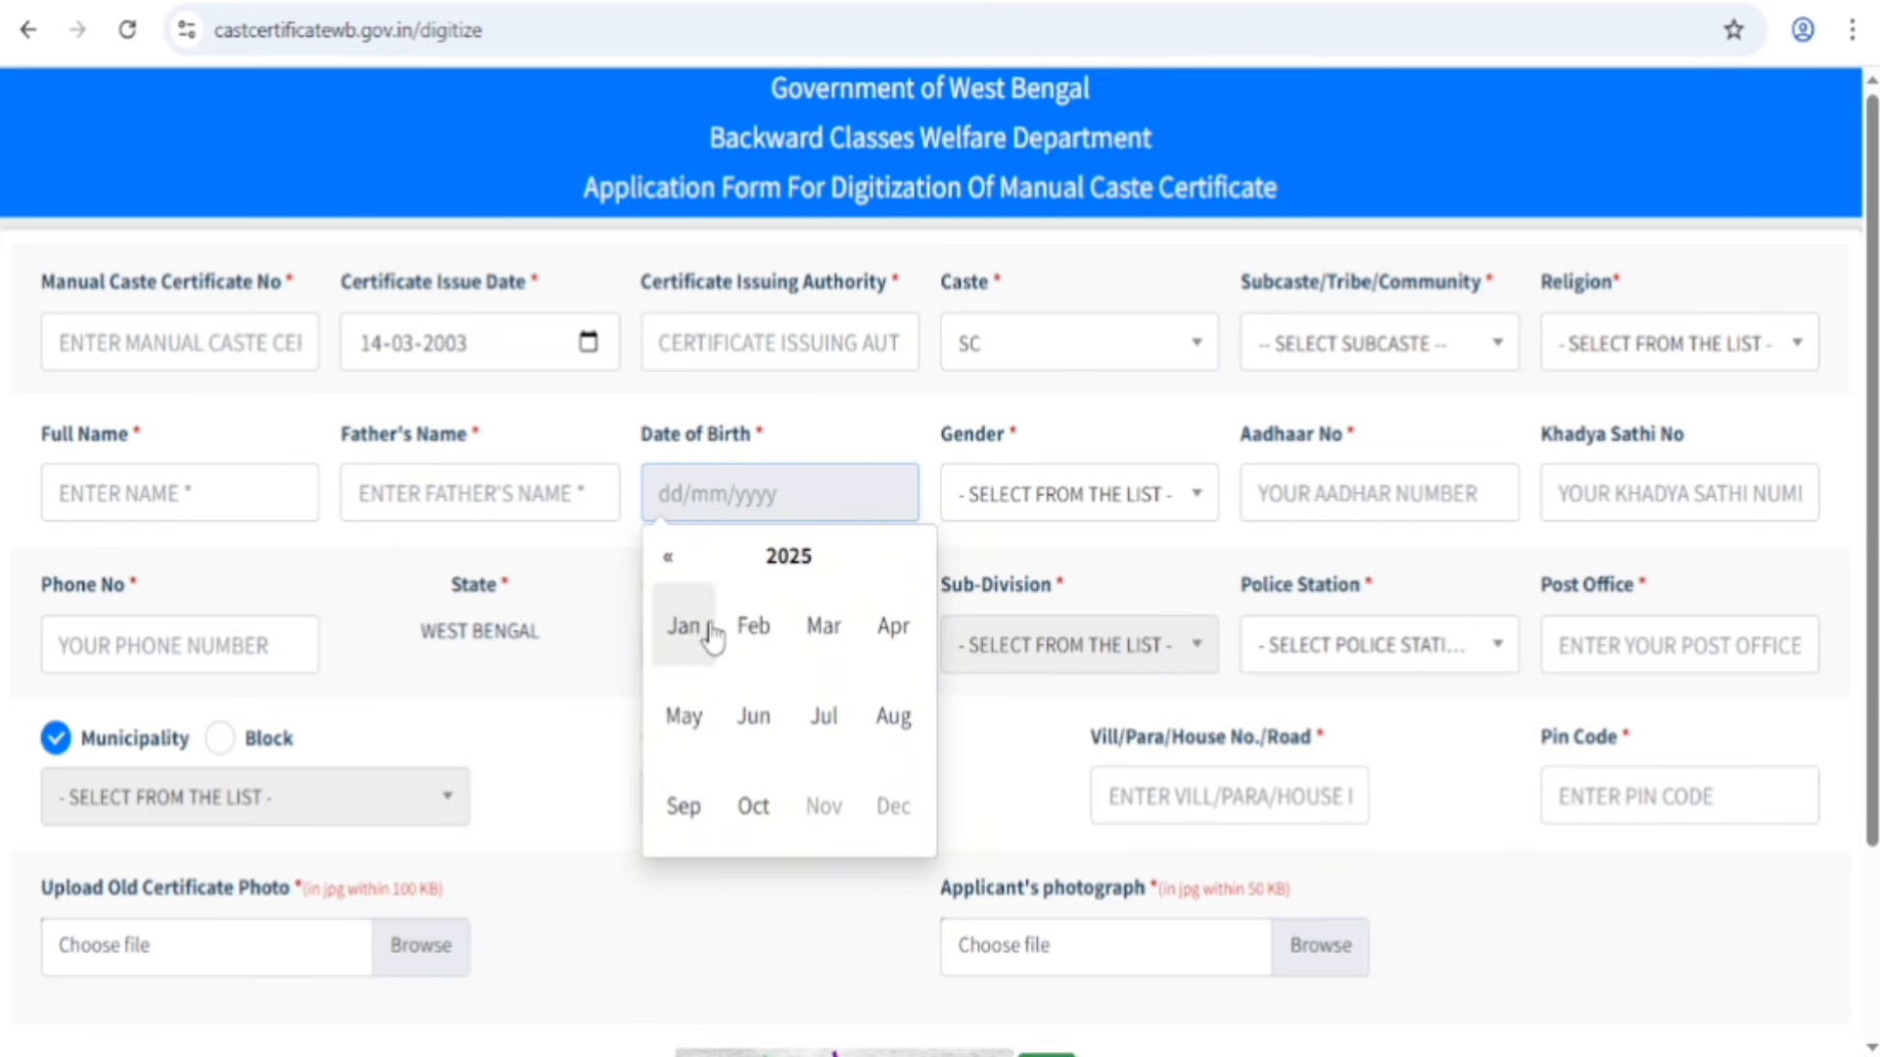
left_click(668, 557)
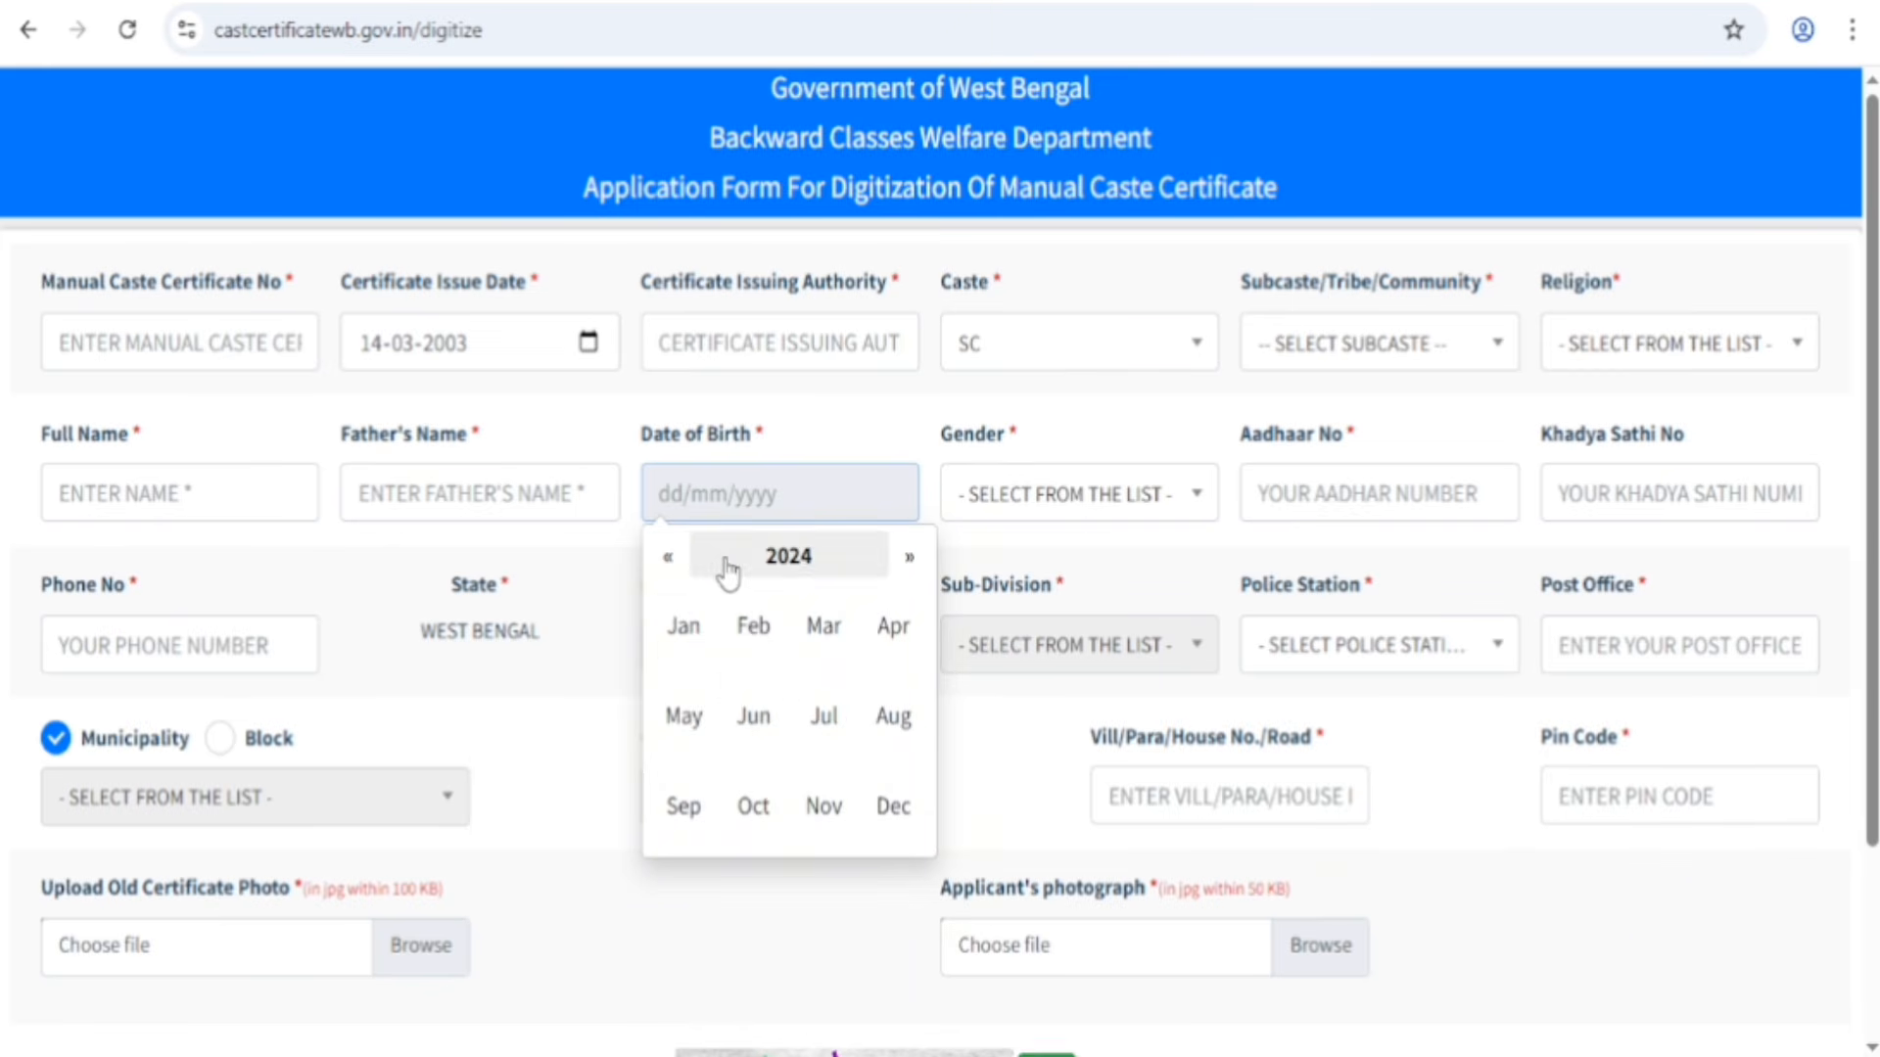
left_click(755, 628)
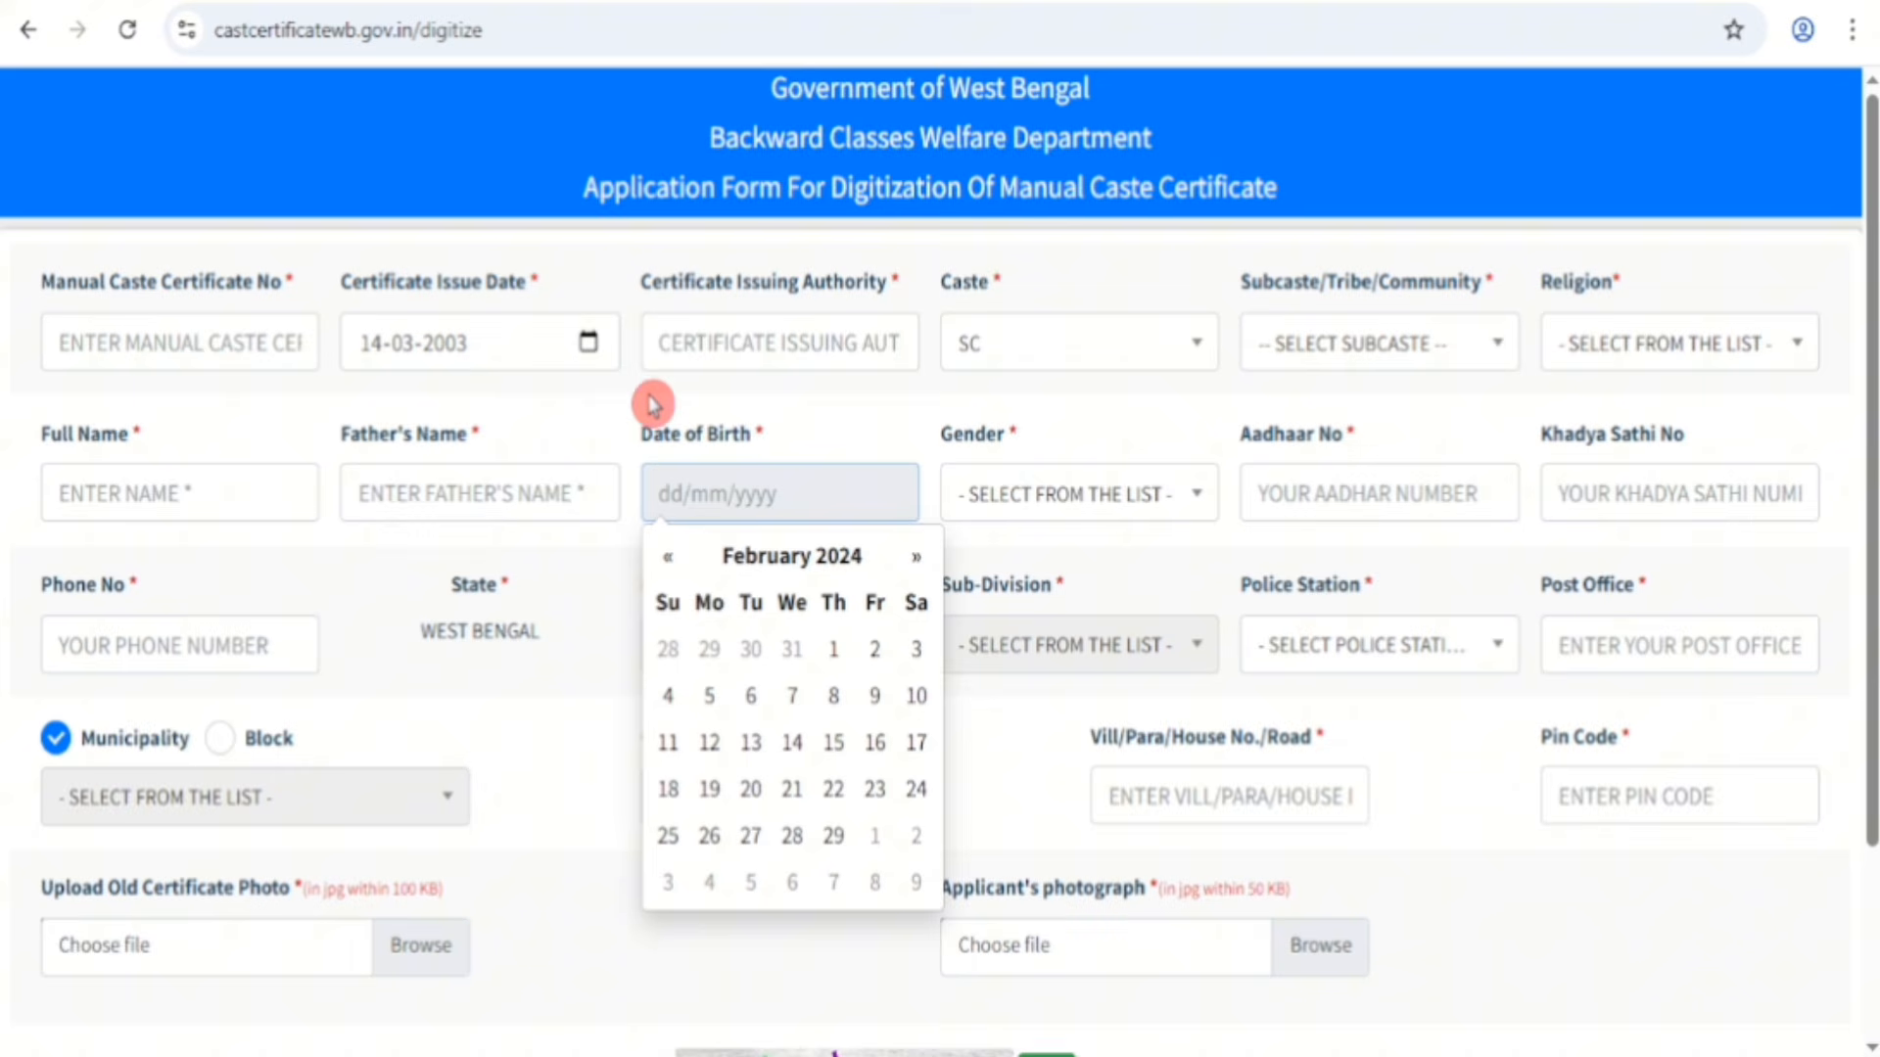
left_click(792, 696)
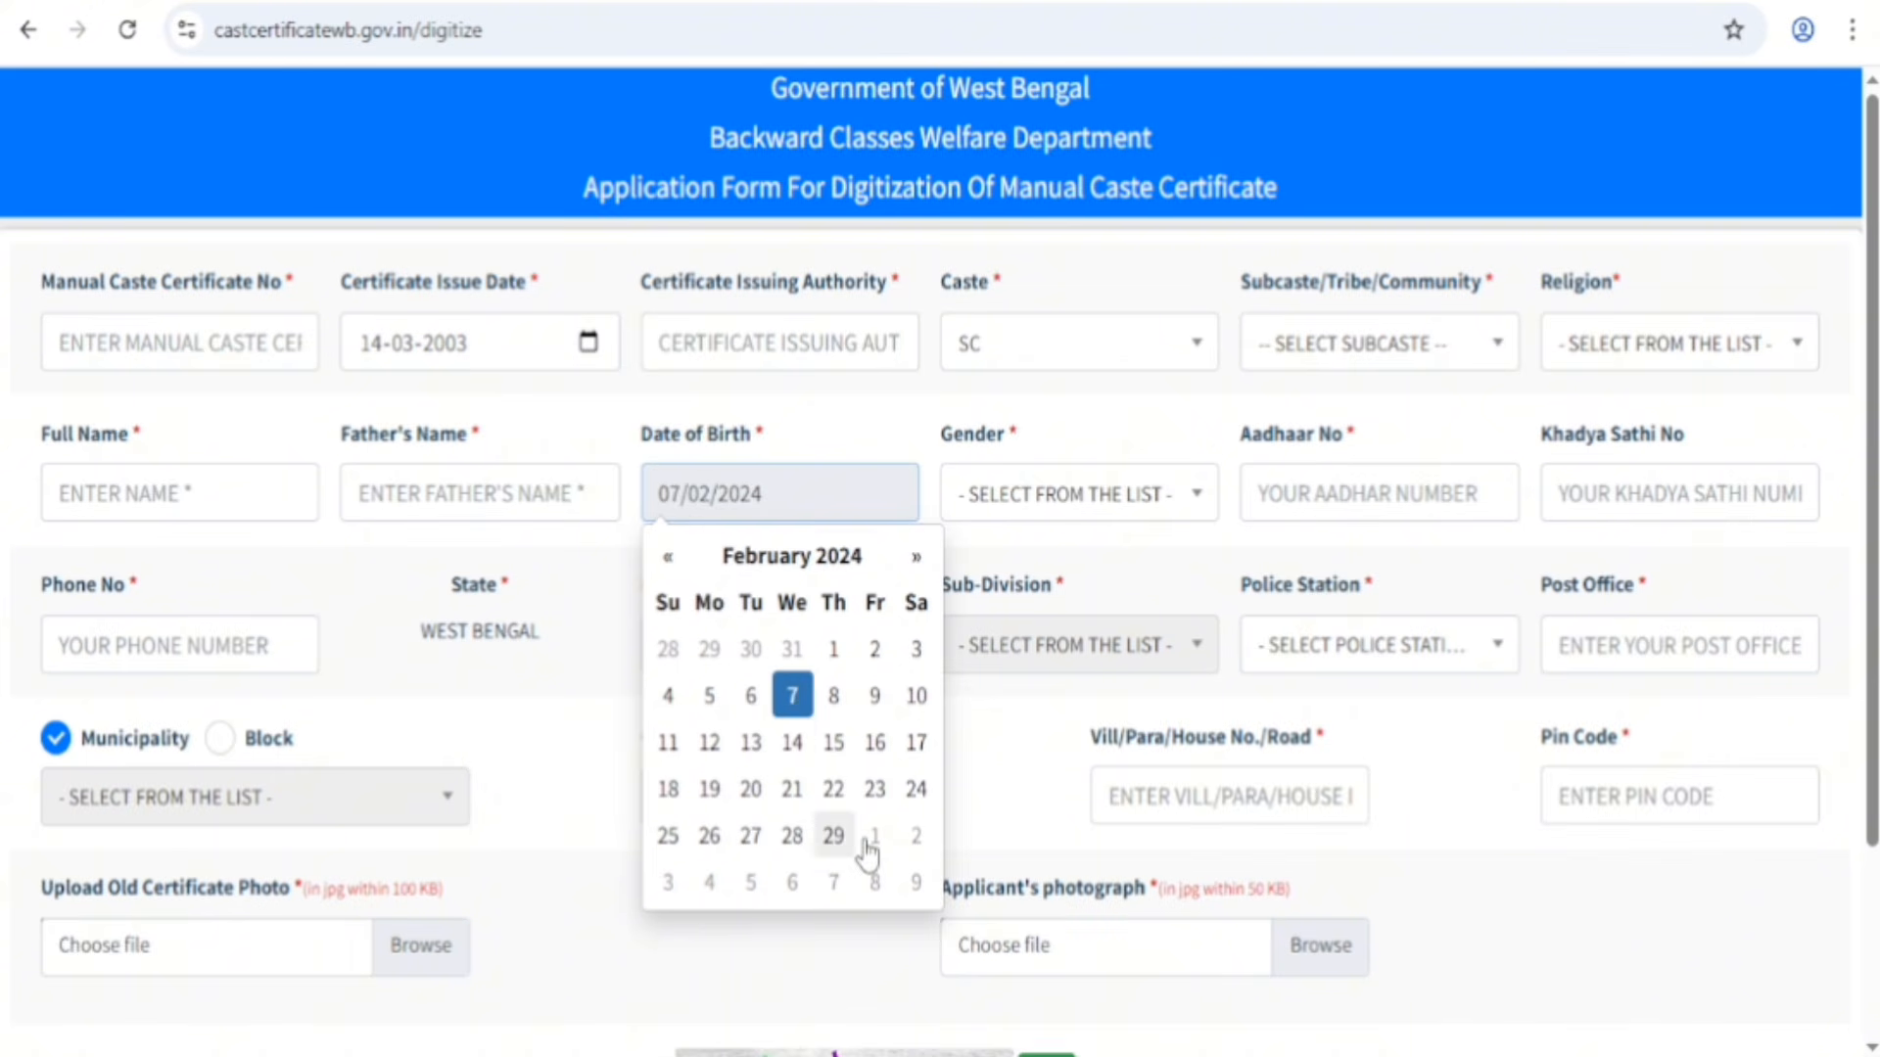
left_click(1049, 432)
View the available gender options without choosing one.
left_click(1044, 501)
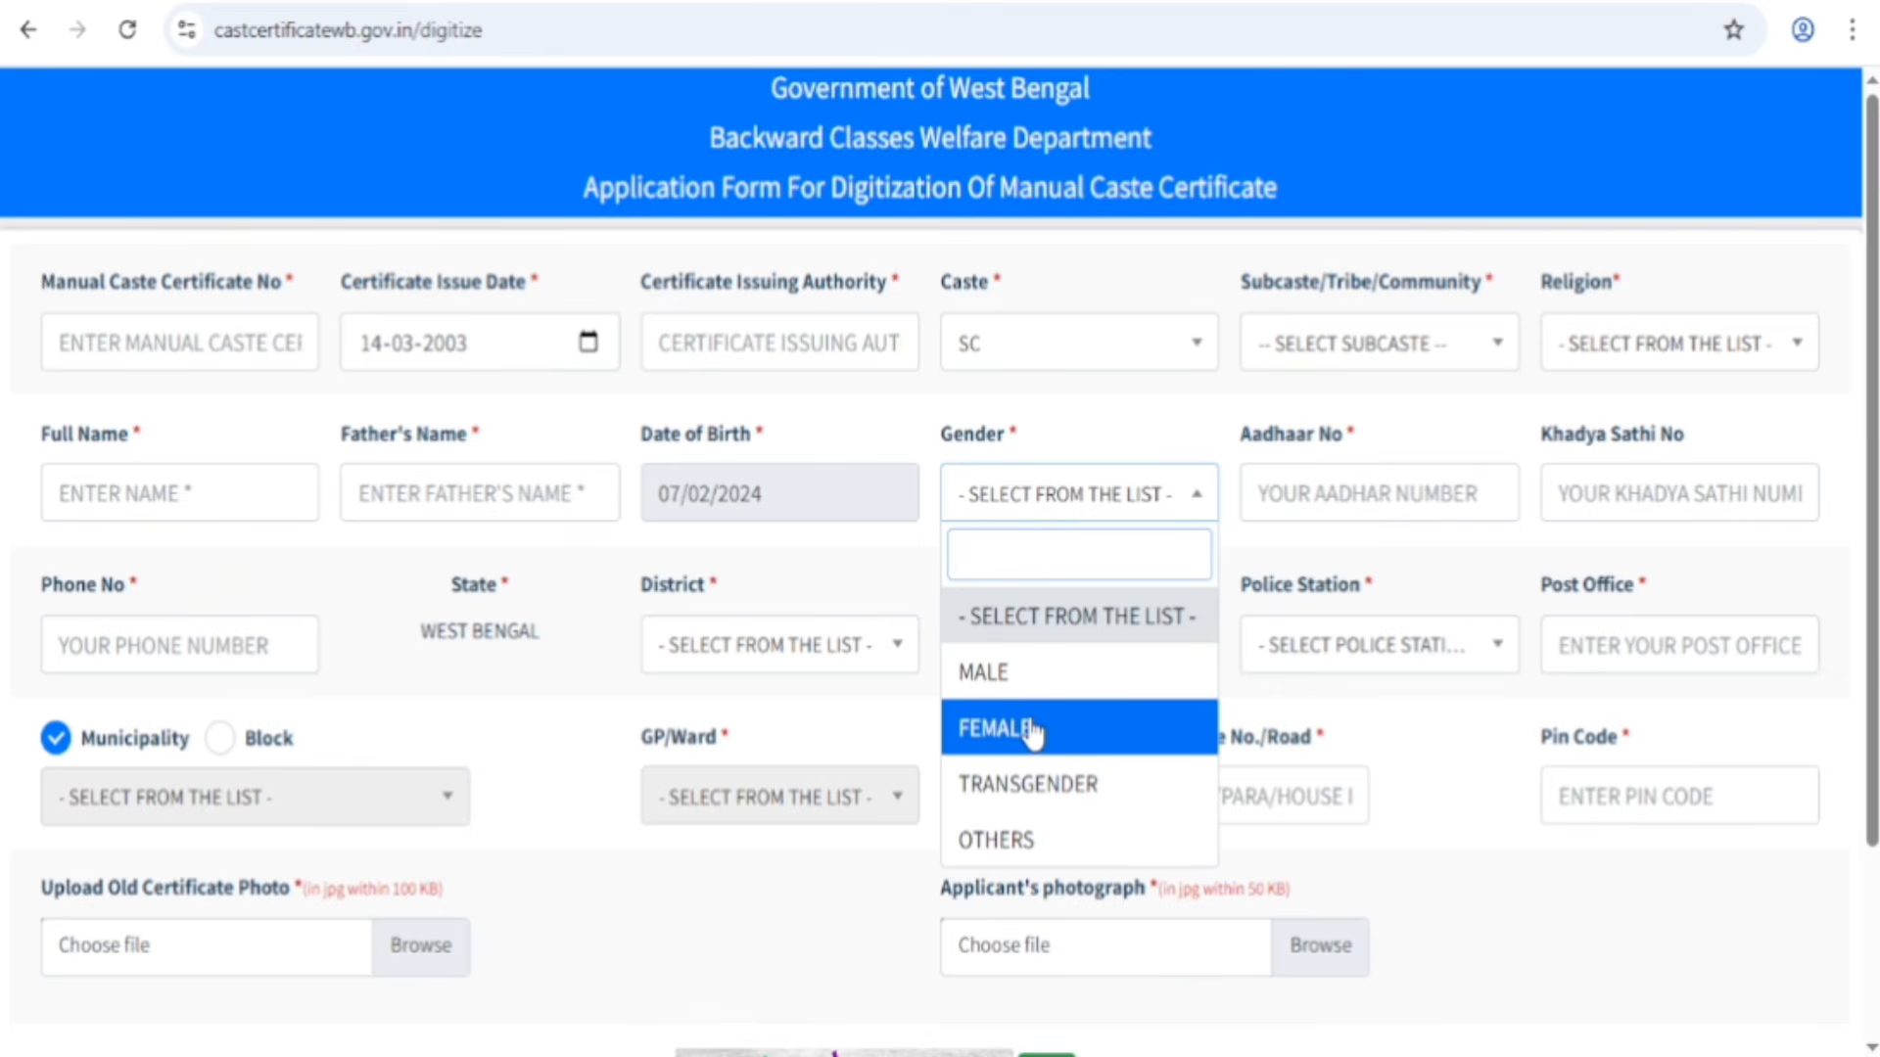
left_click(1045, 416)
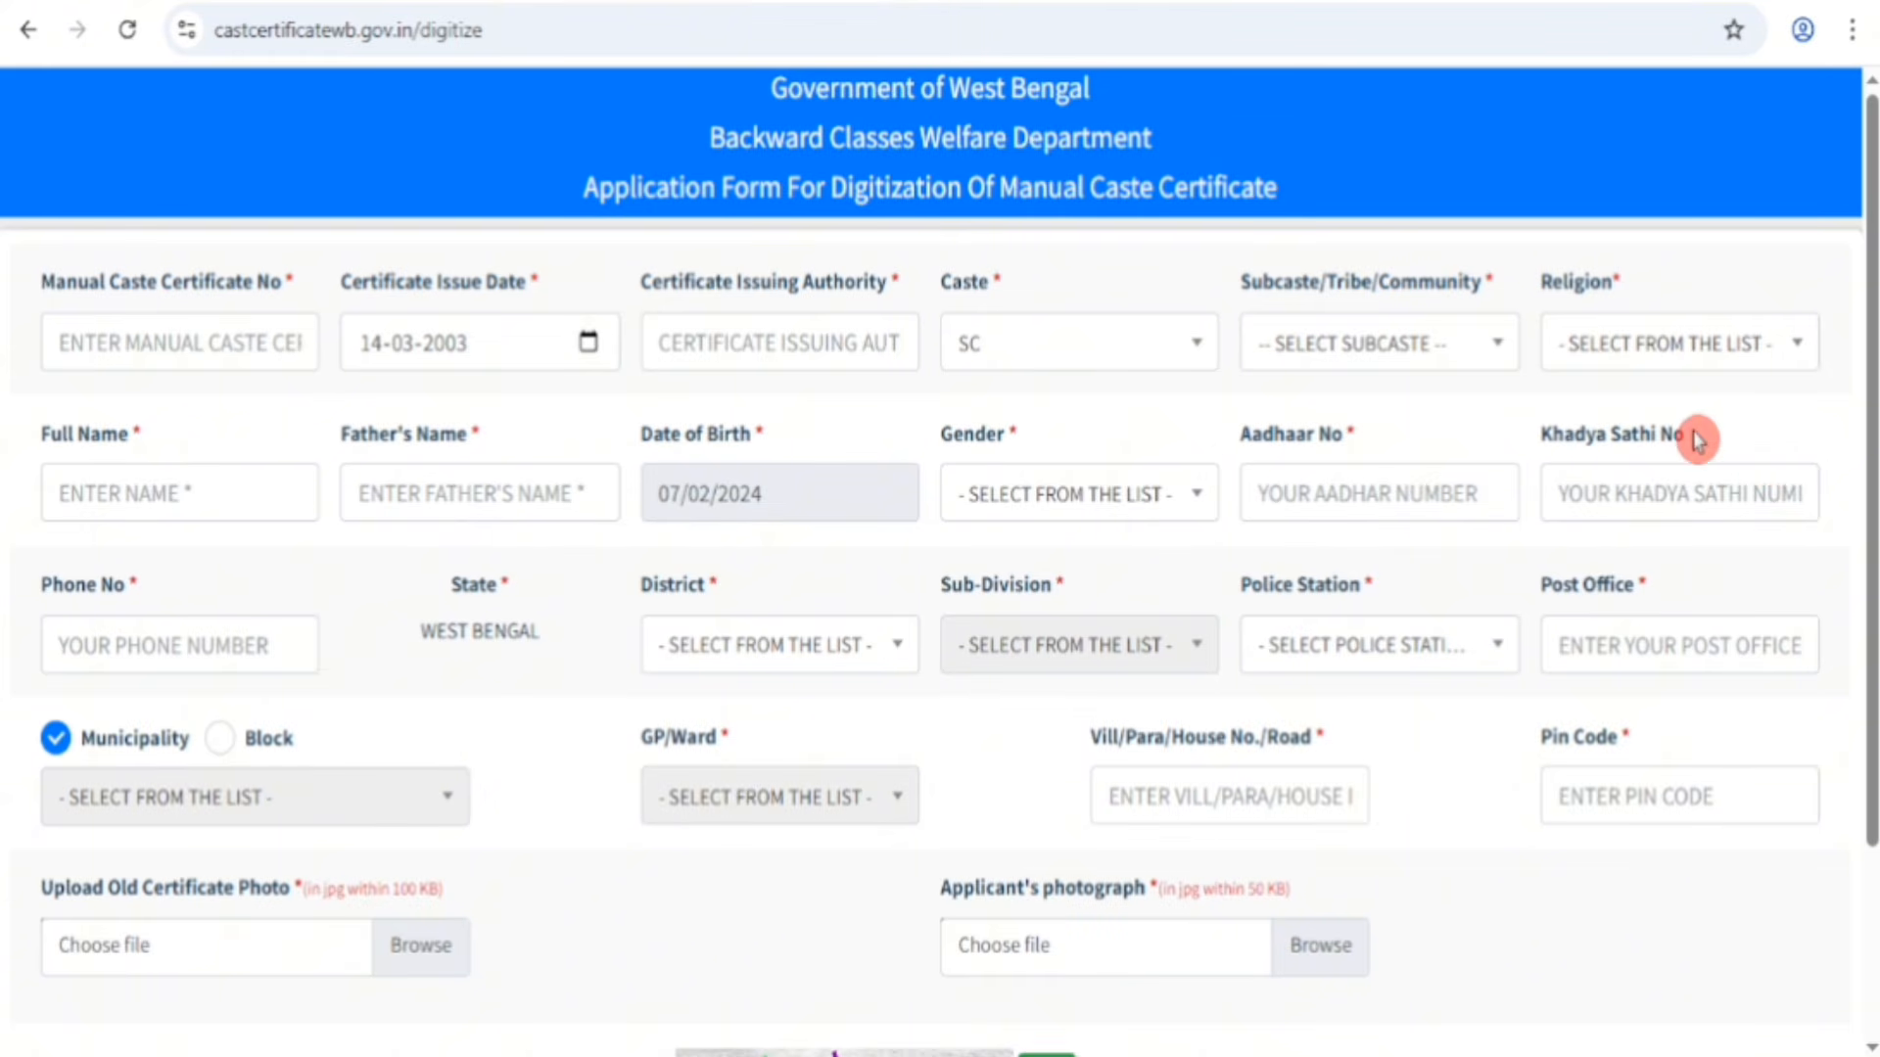
left_click(1731, 470)
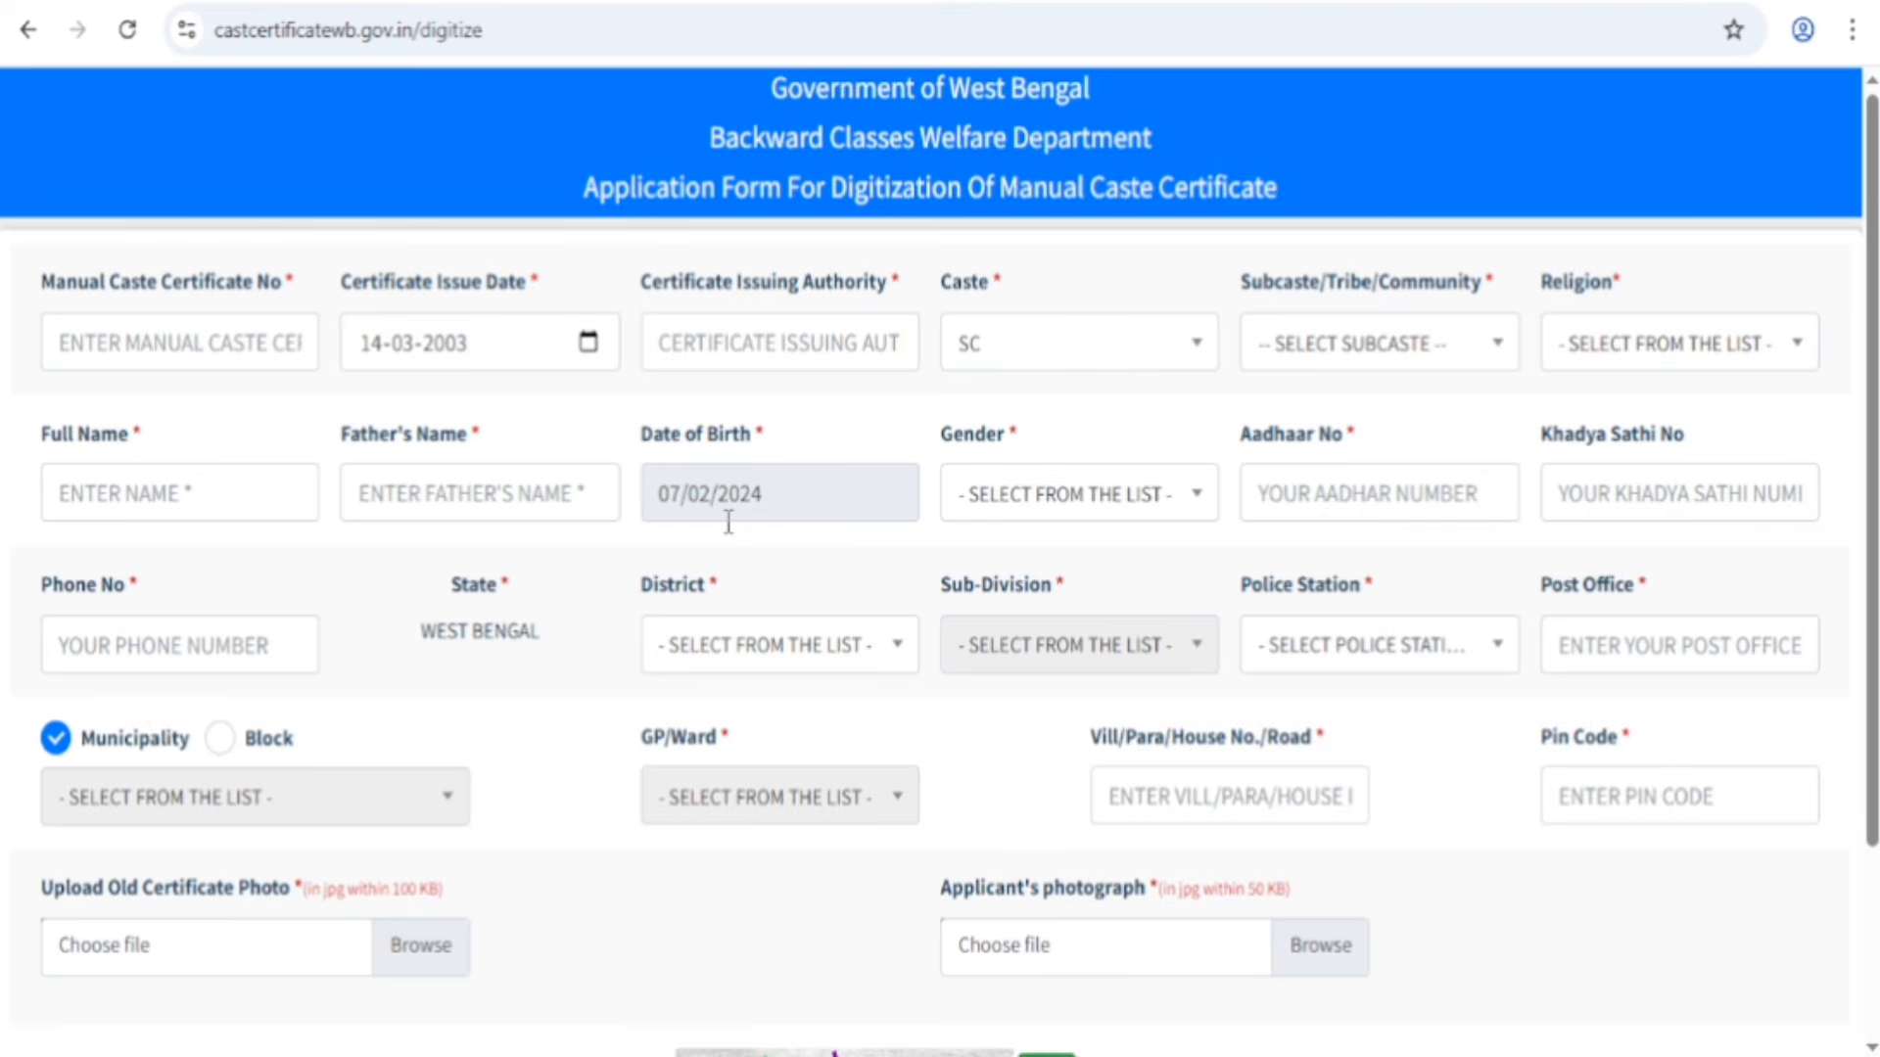
Set the applicant's district to ALIPURDUAR and the sub-division to ALIPURDUAR.
left_click(1642, 585)
left_click(143, 655)
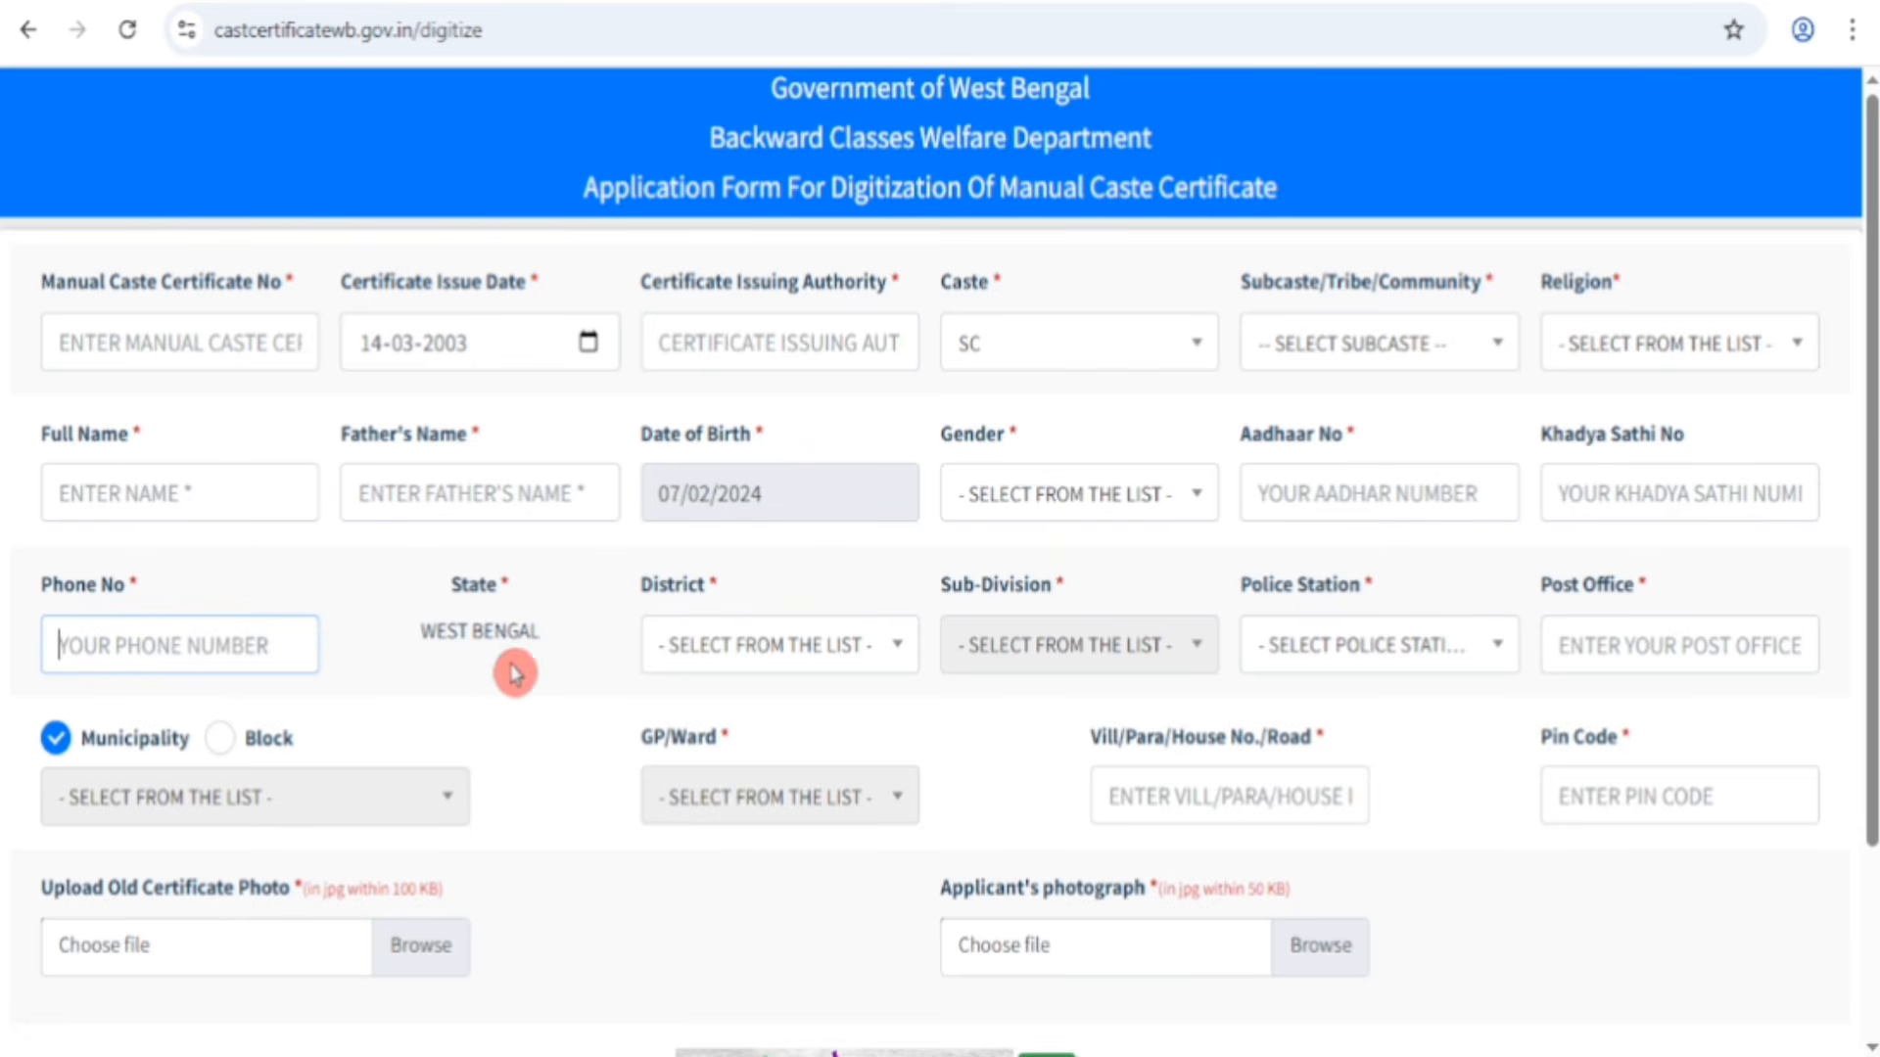
left_click(723, 656)
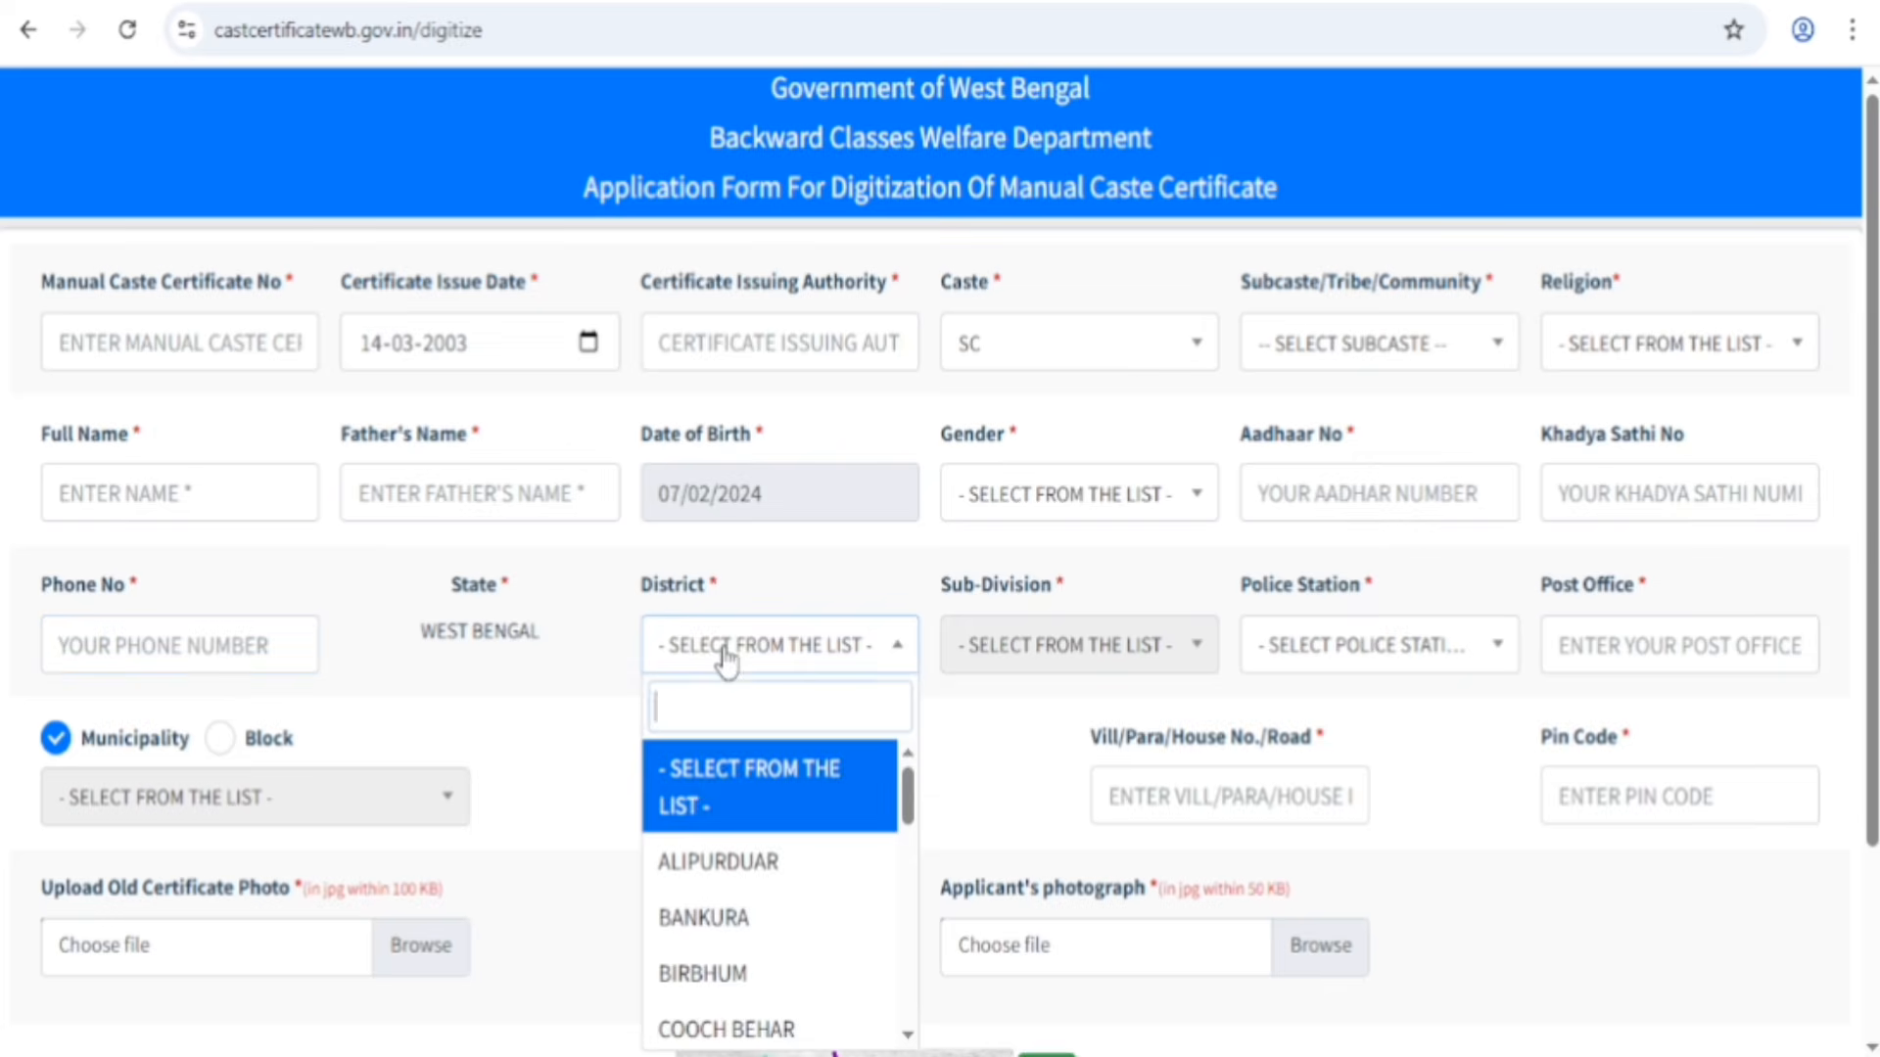
left_click(729, 865)
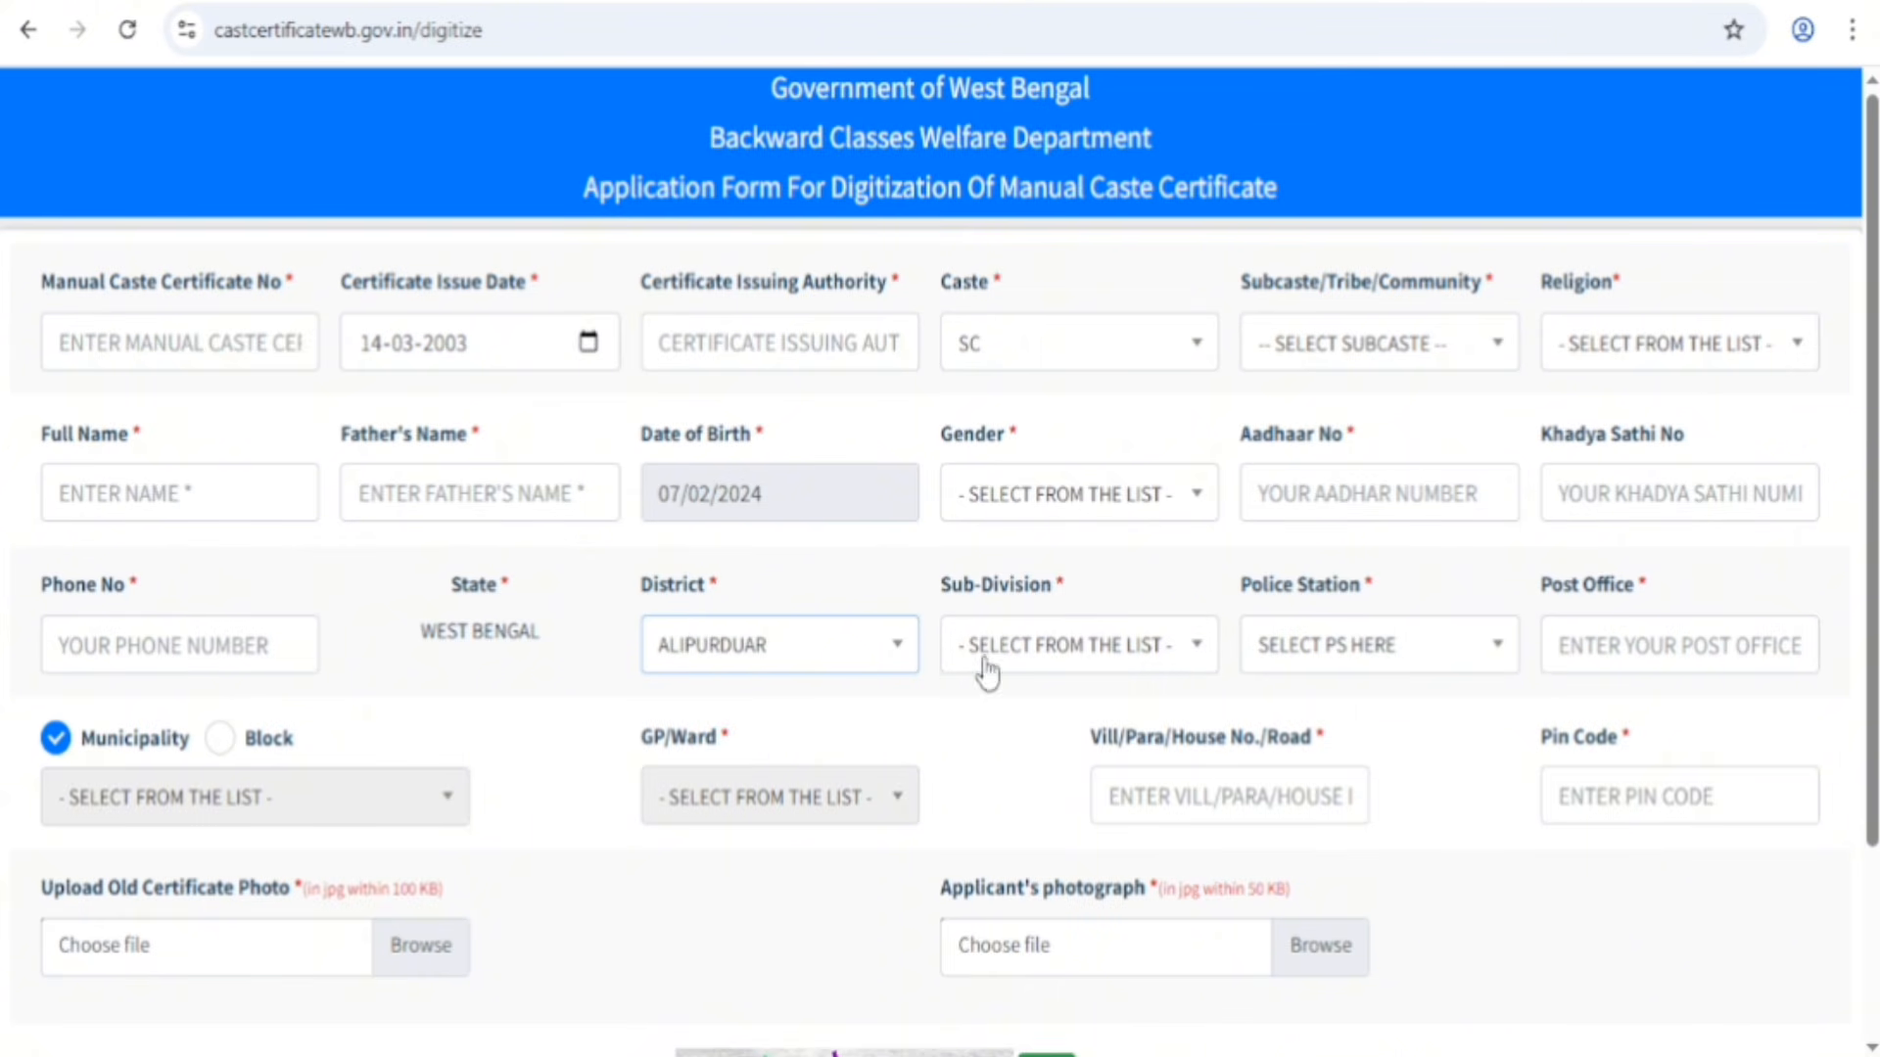
left_click(1034, 646)
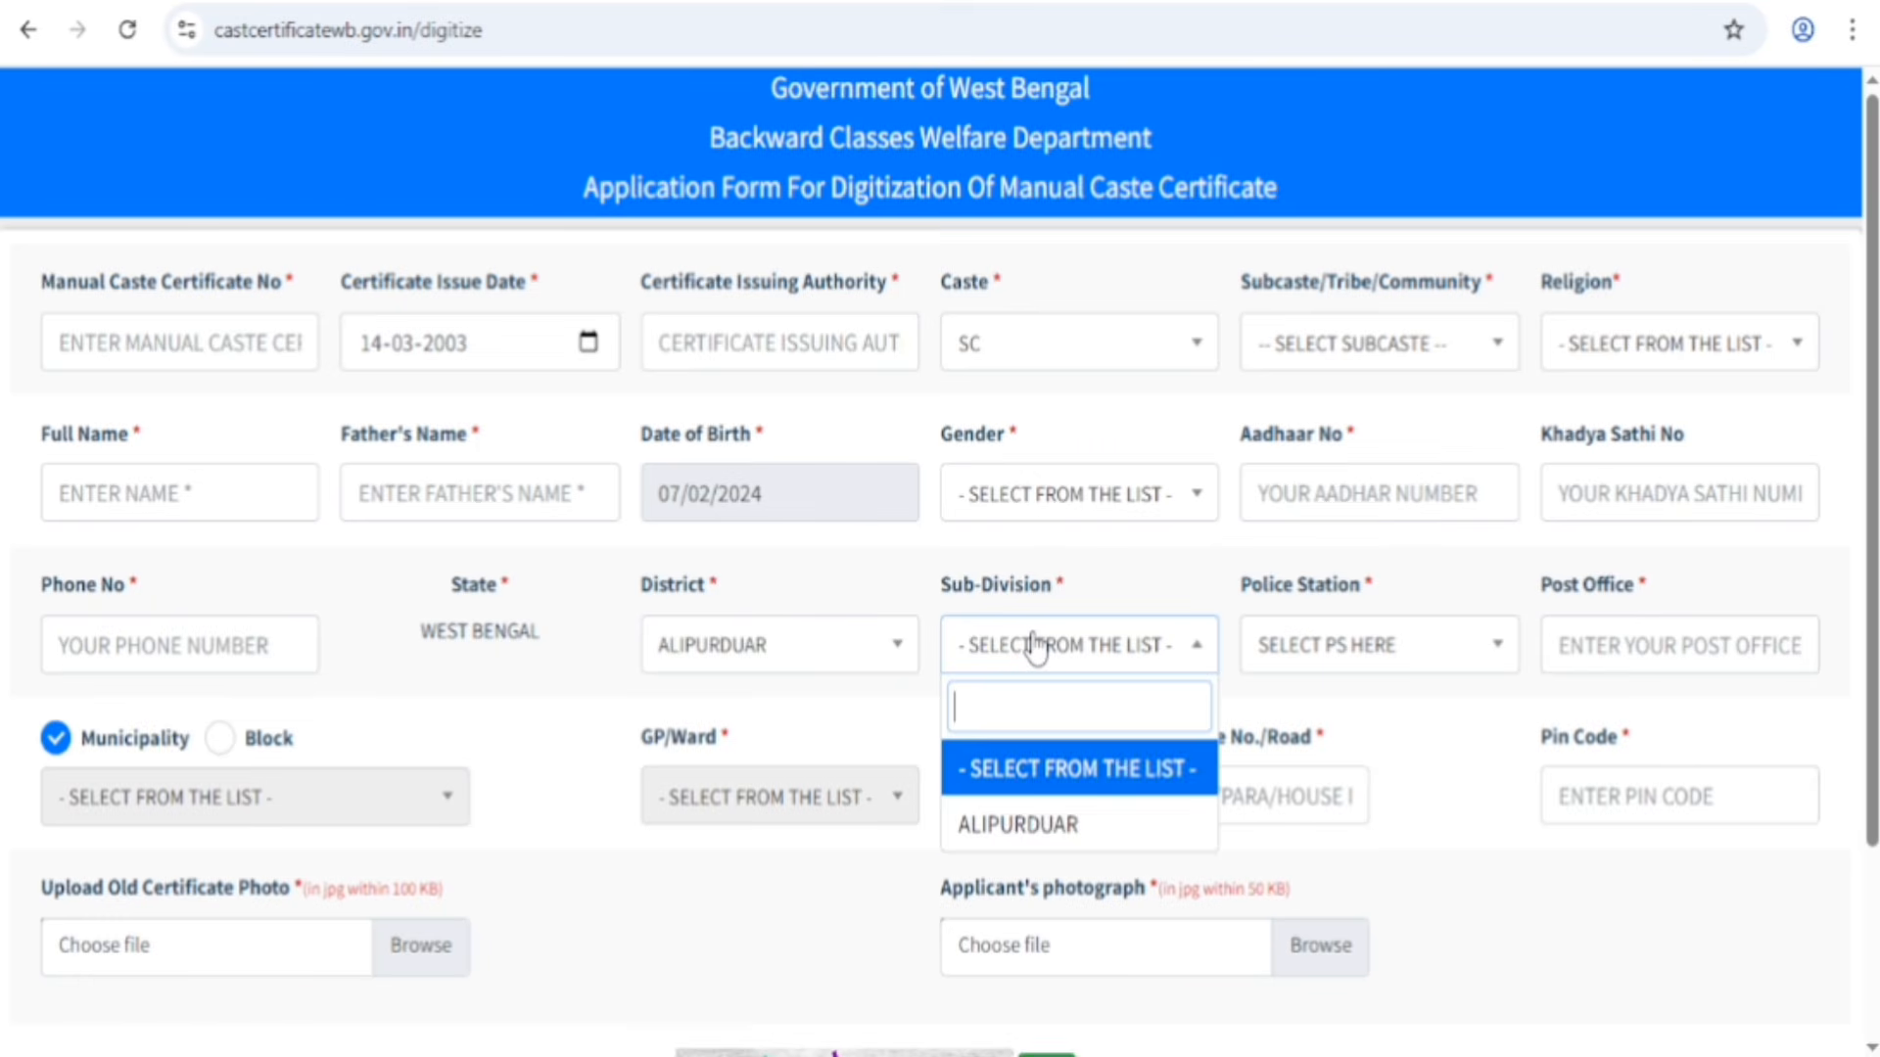
left_click(1020, 827)
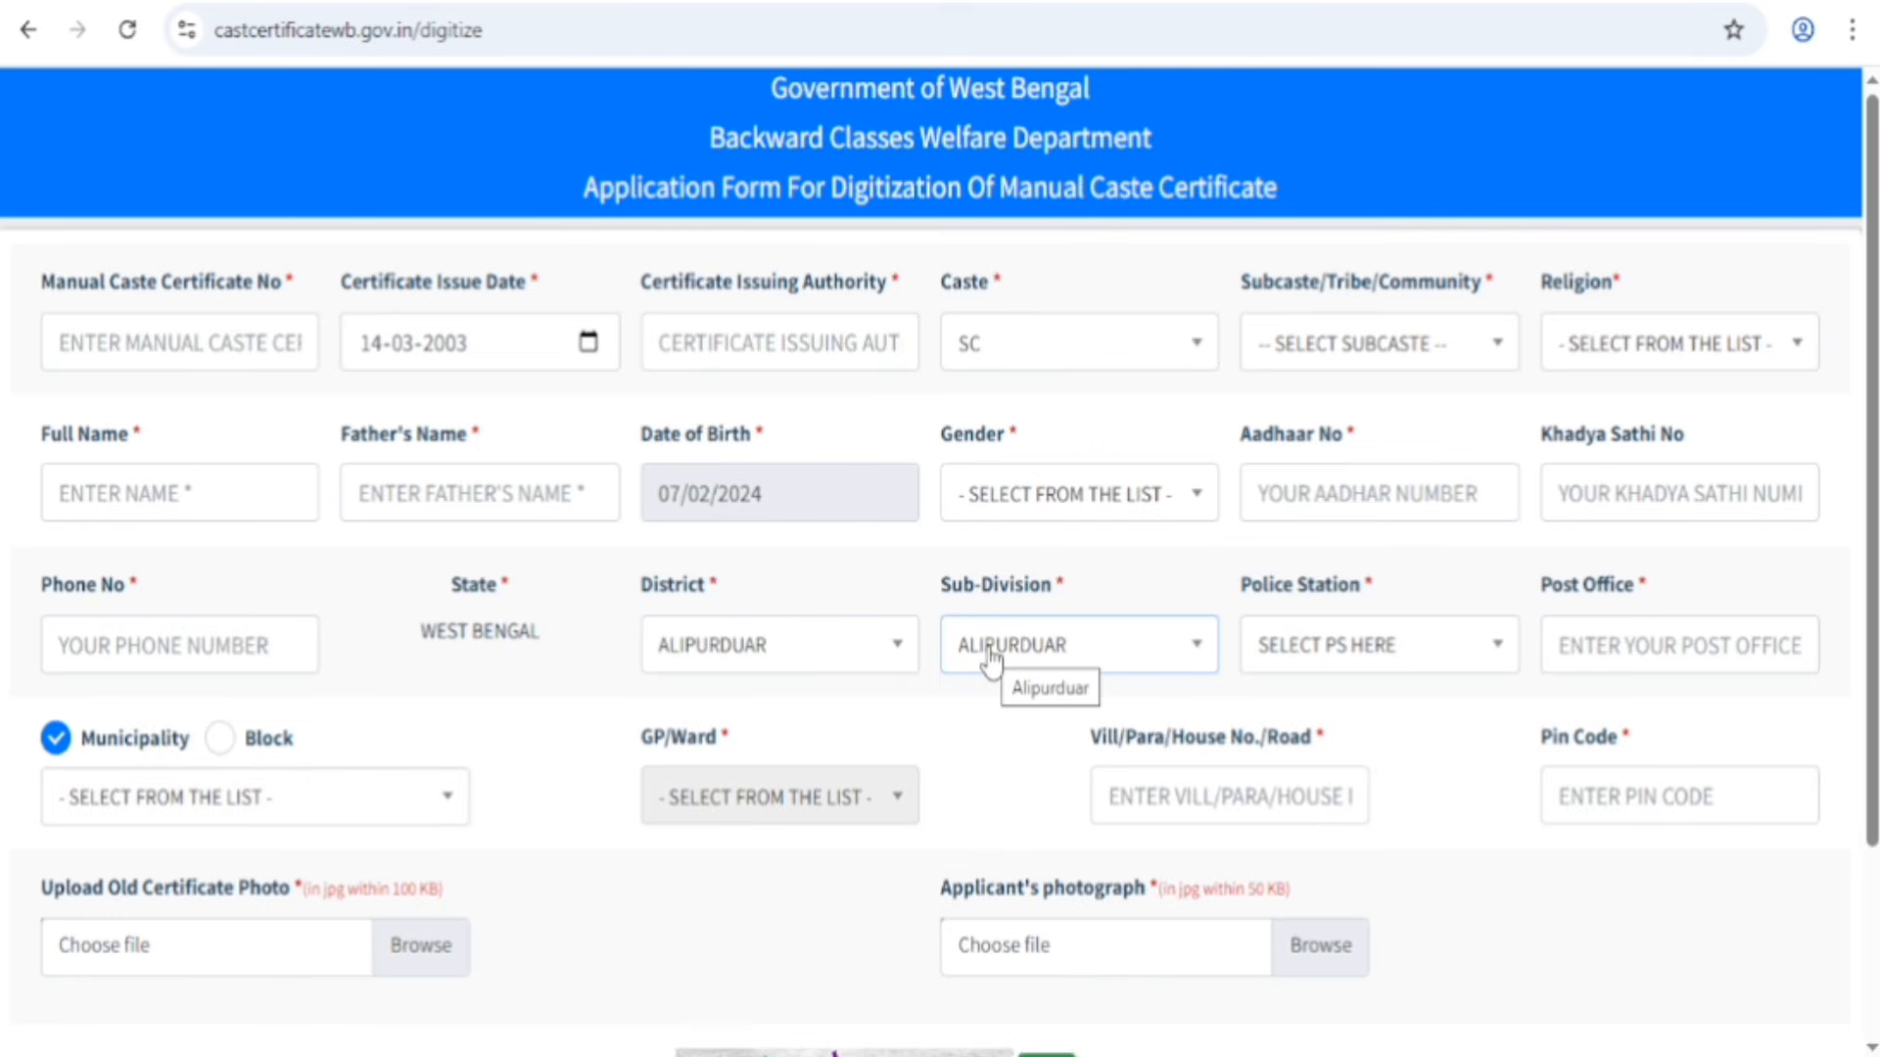
Set the applicant's police station to FALAKATA.
left_click(1323, 649)
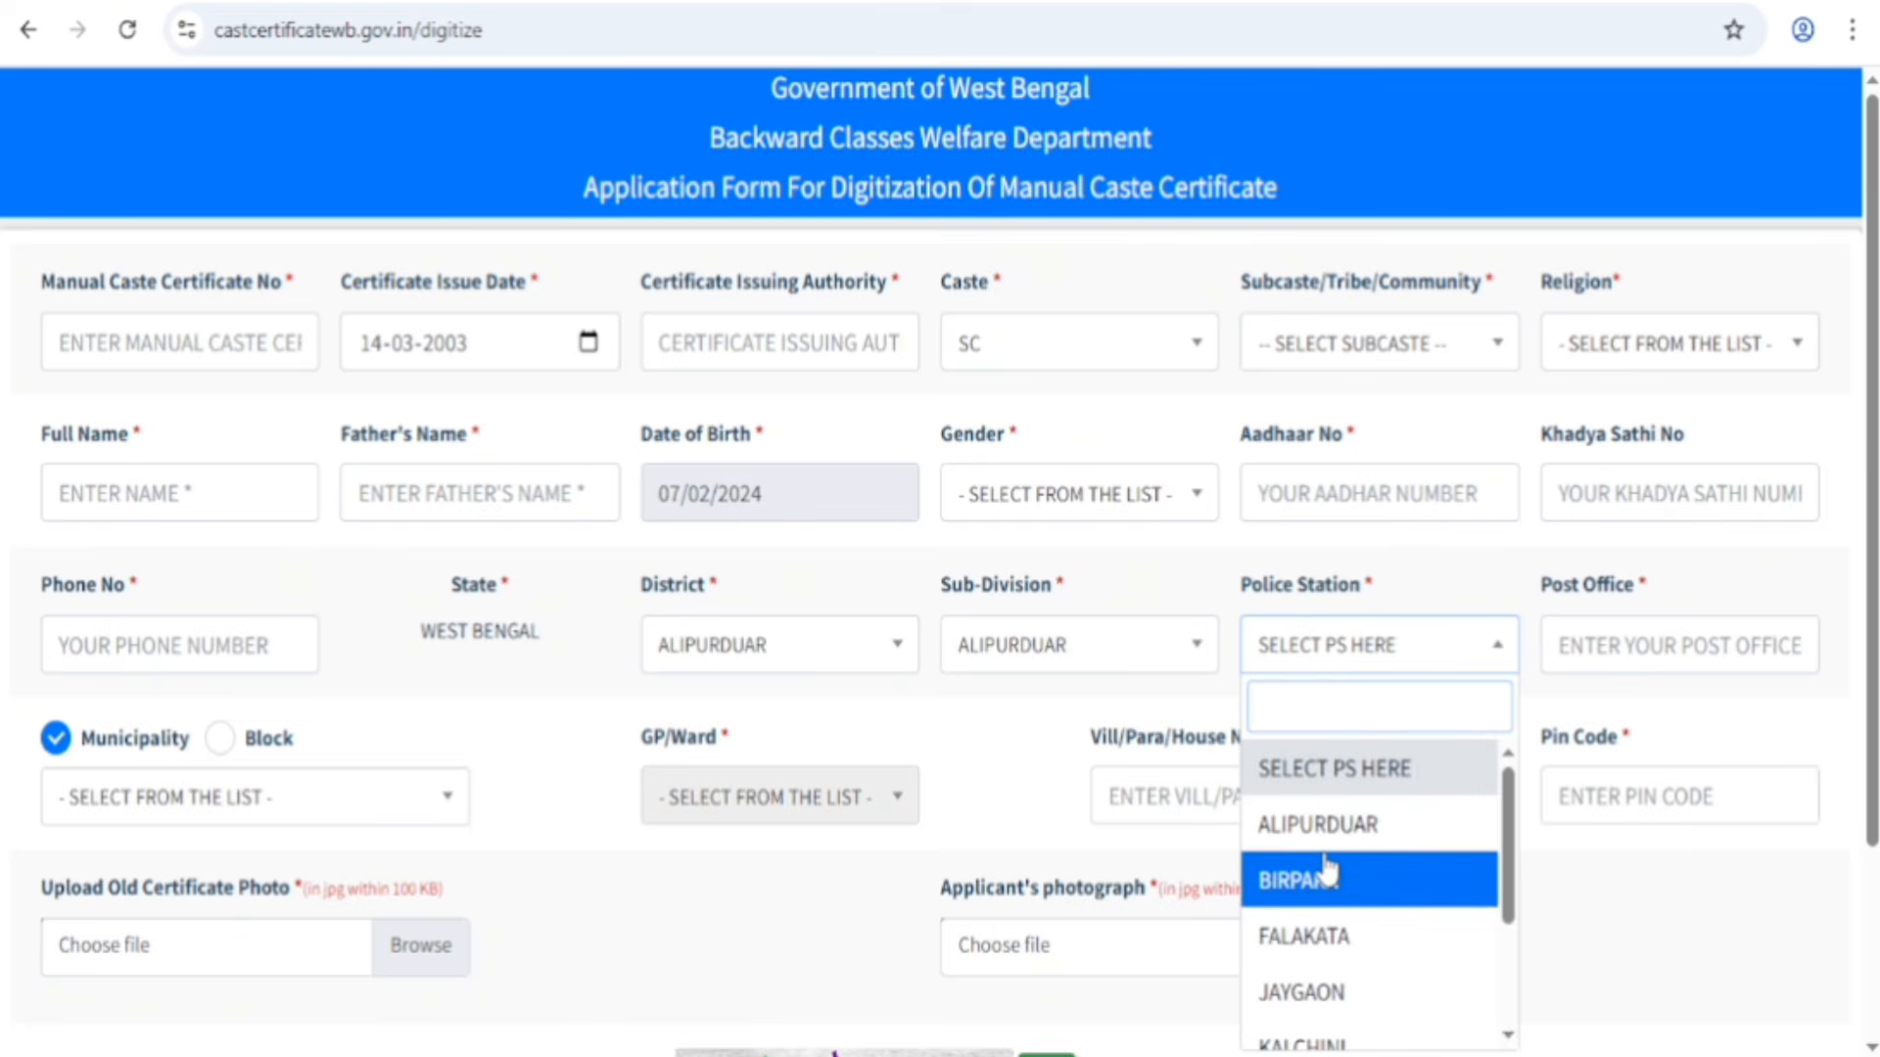
left_click(1330, 937)
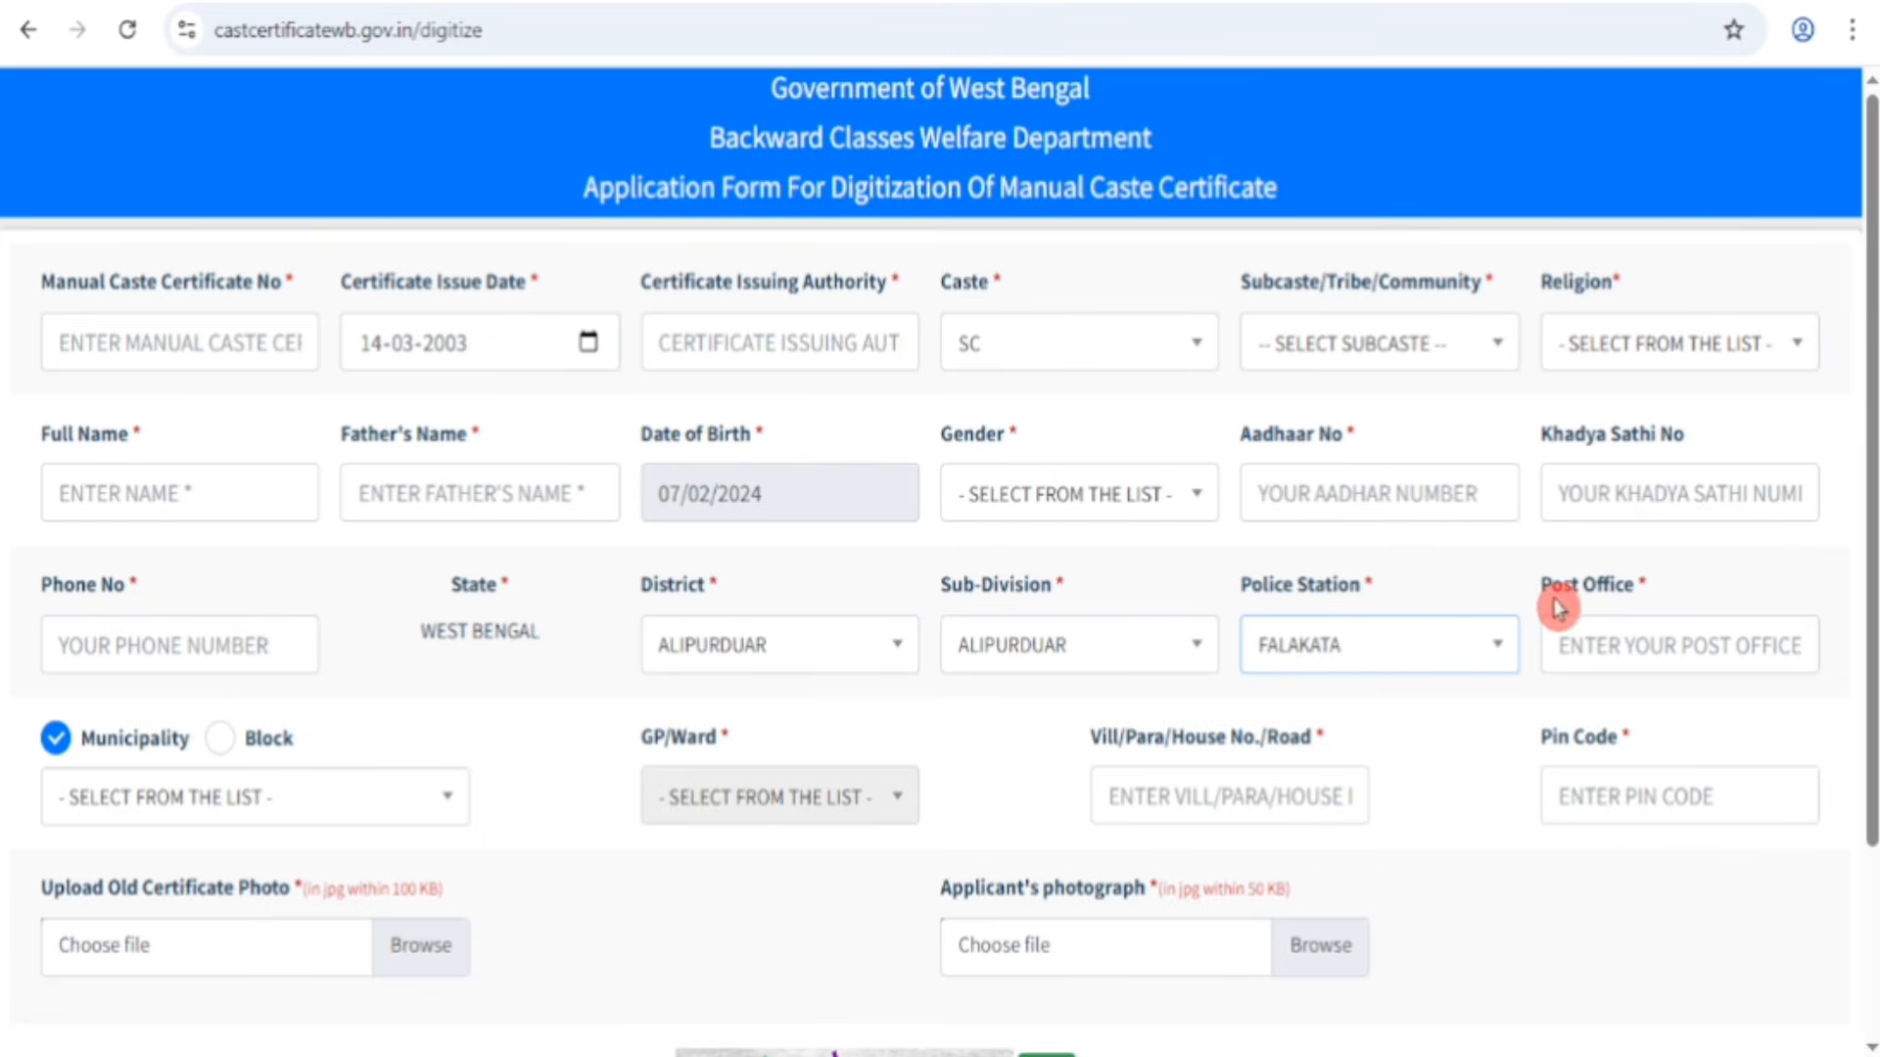
left_click(1596, 654)
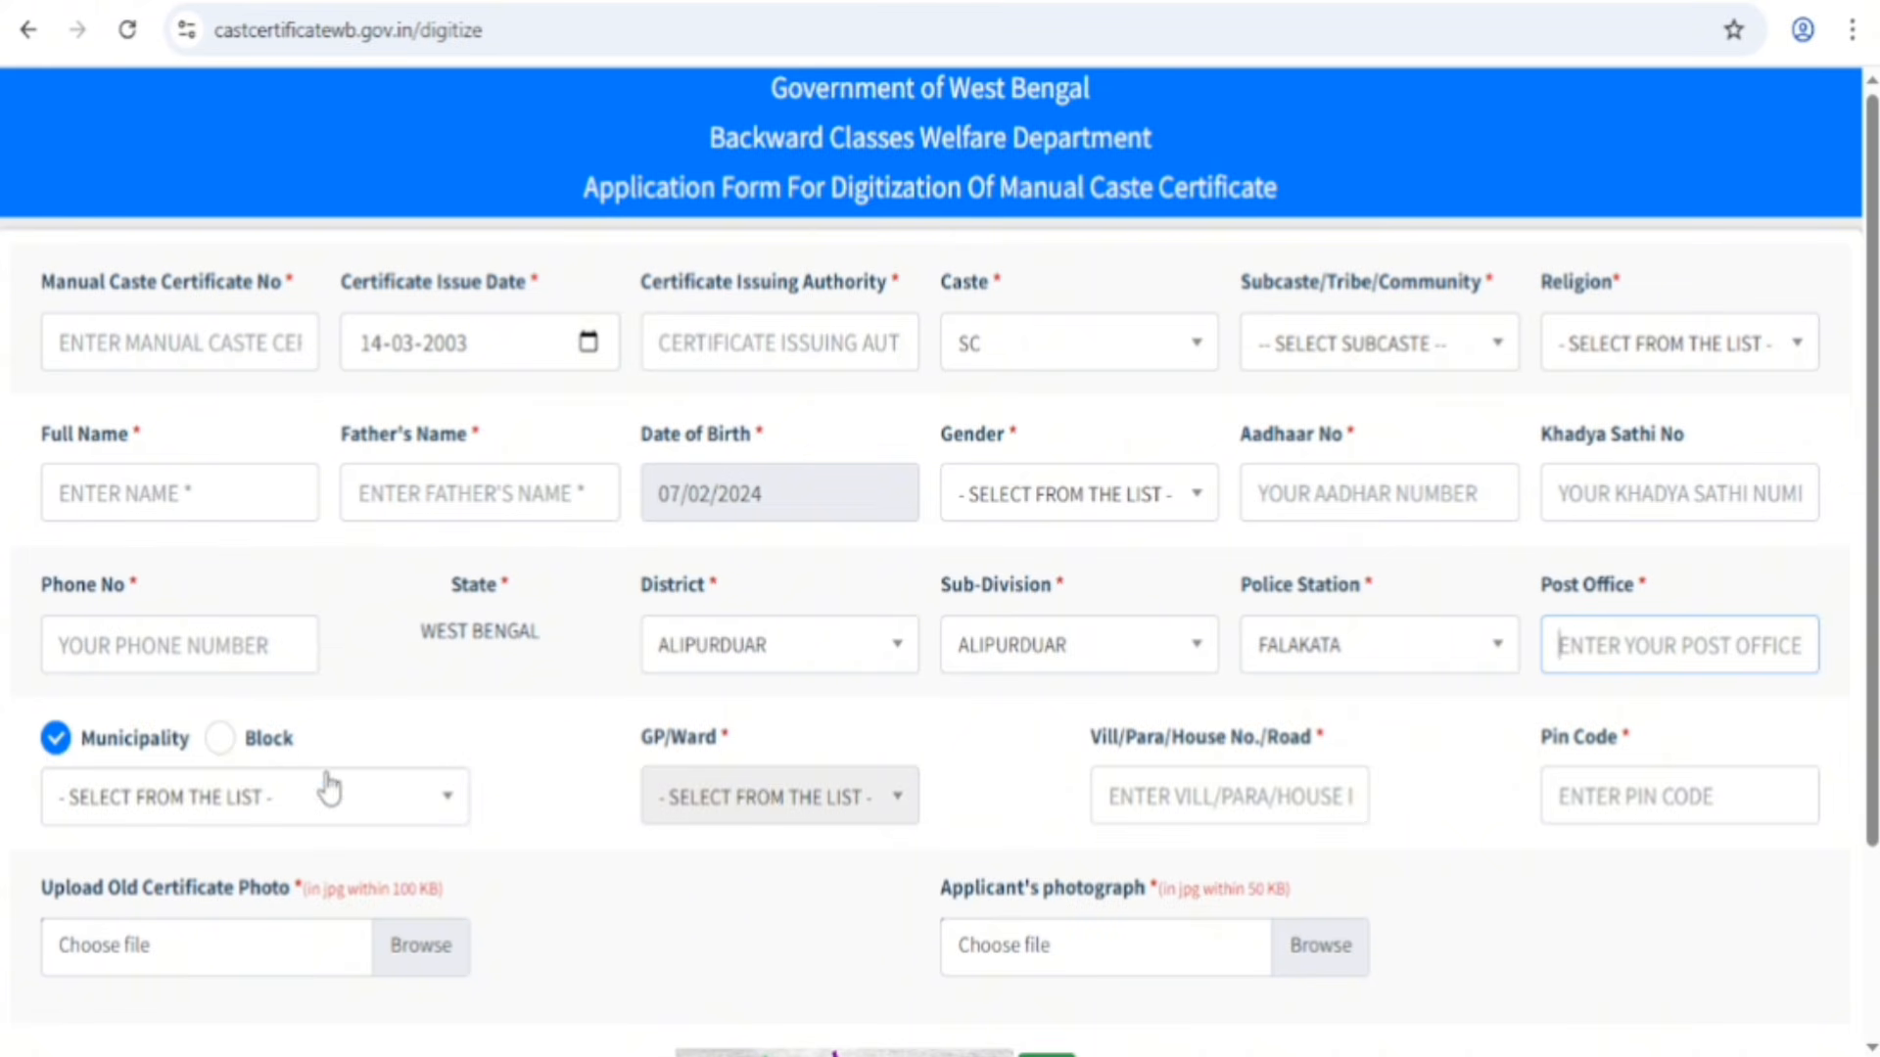
Try the Block and Municipality options, then select the municipality ALIPURDUAR.
left_click(221, 740)
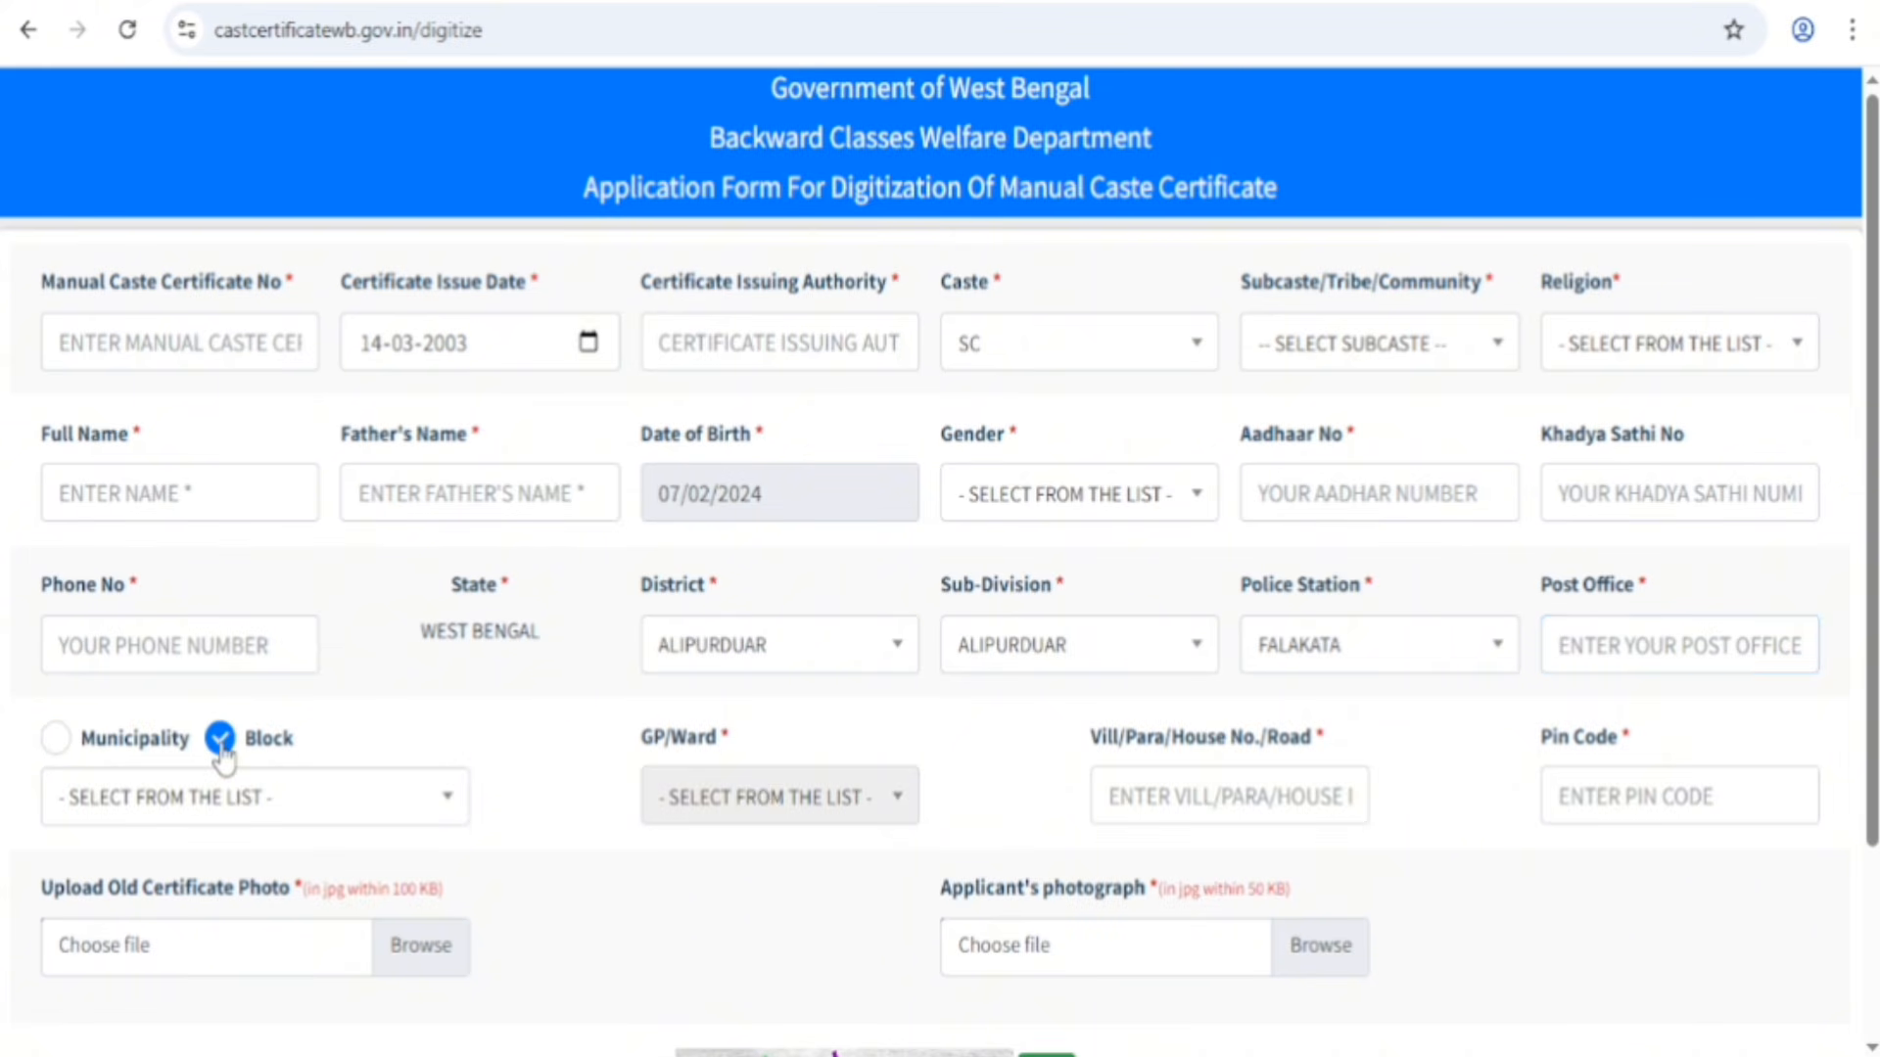
left_click(53, 744)
left_click(211, 801)
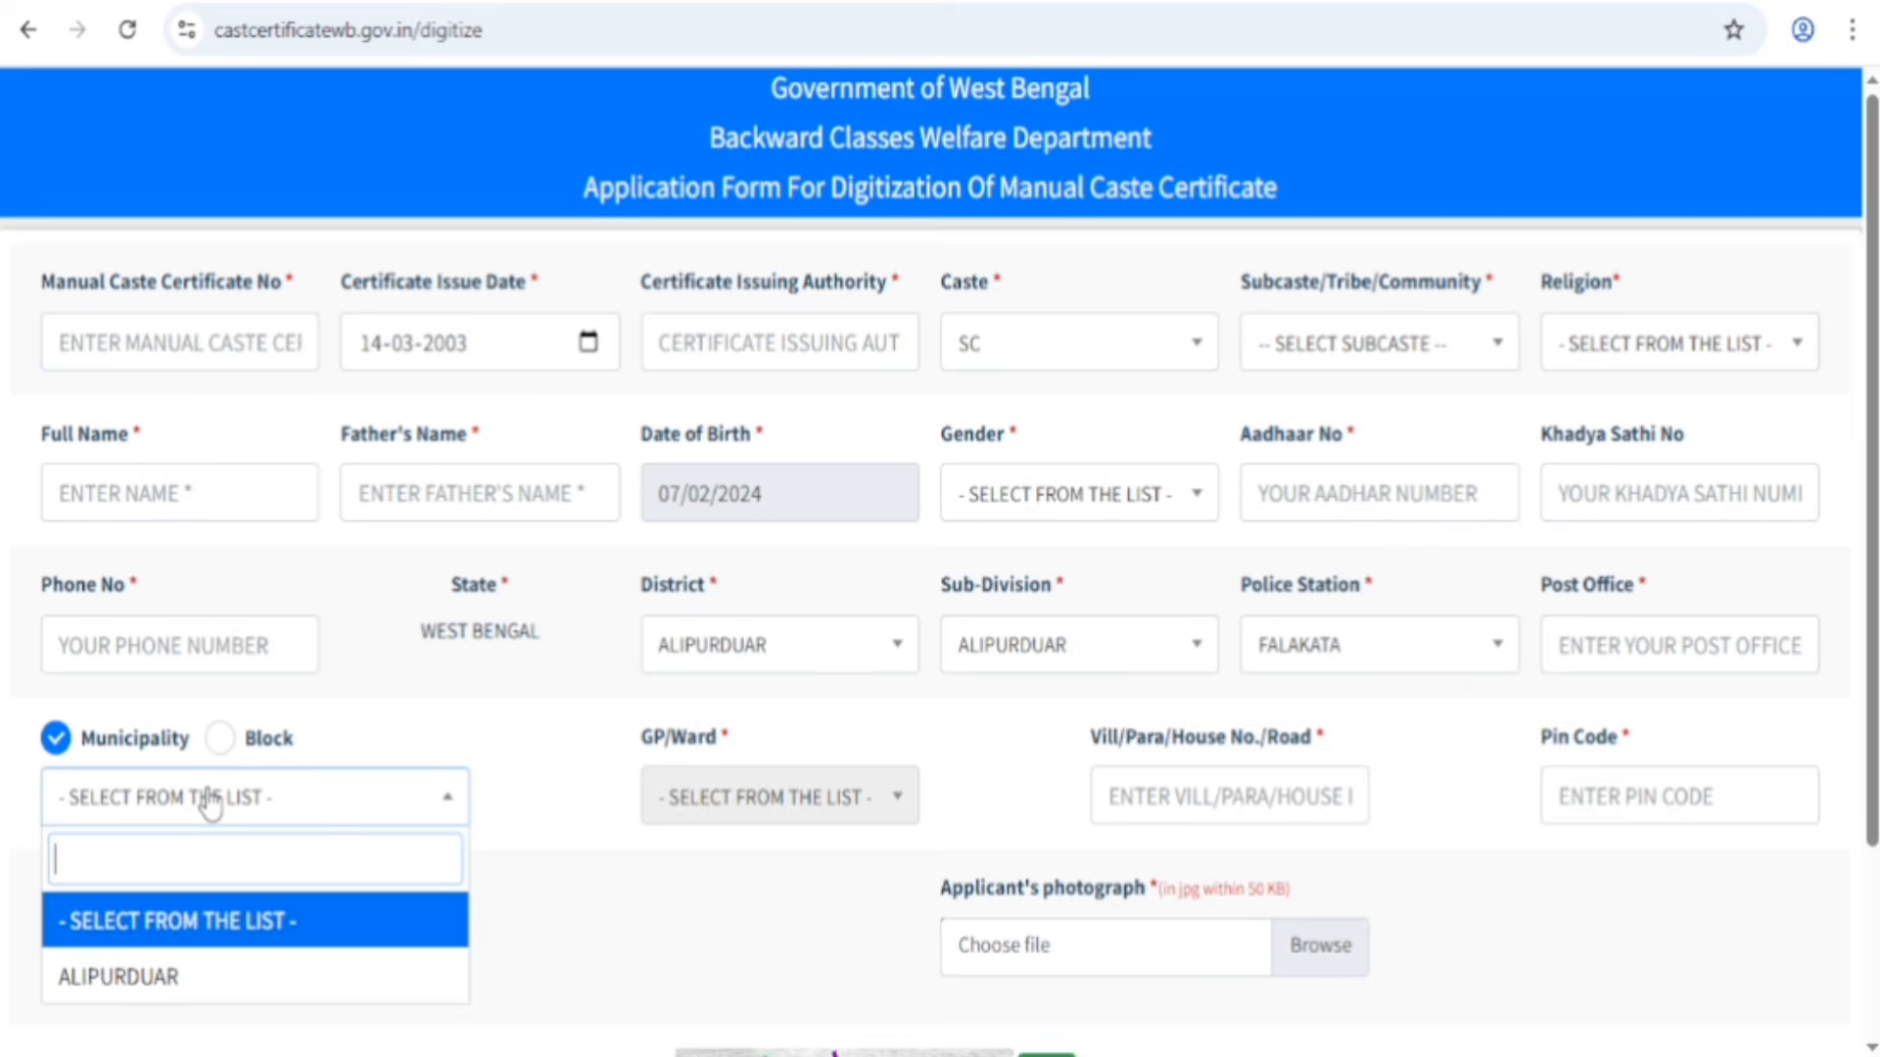
left_click(170, 979)
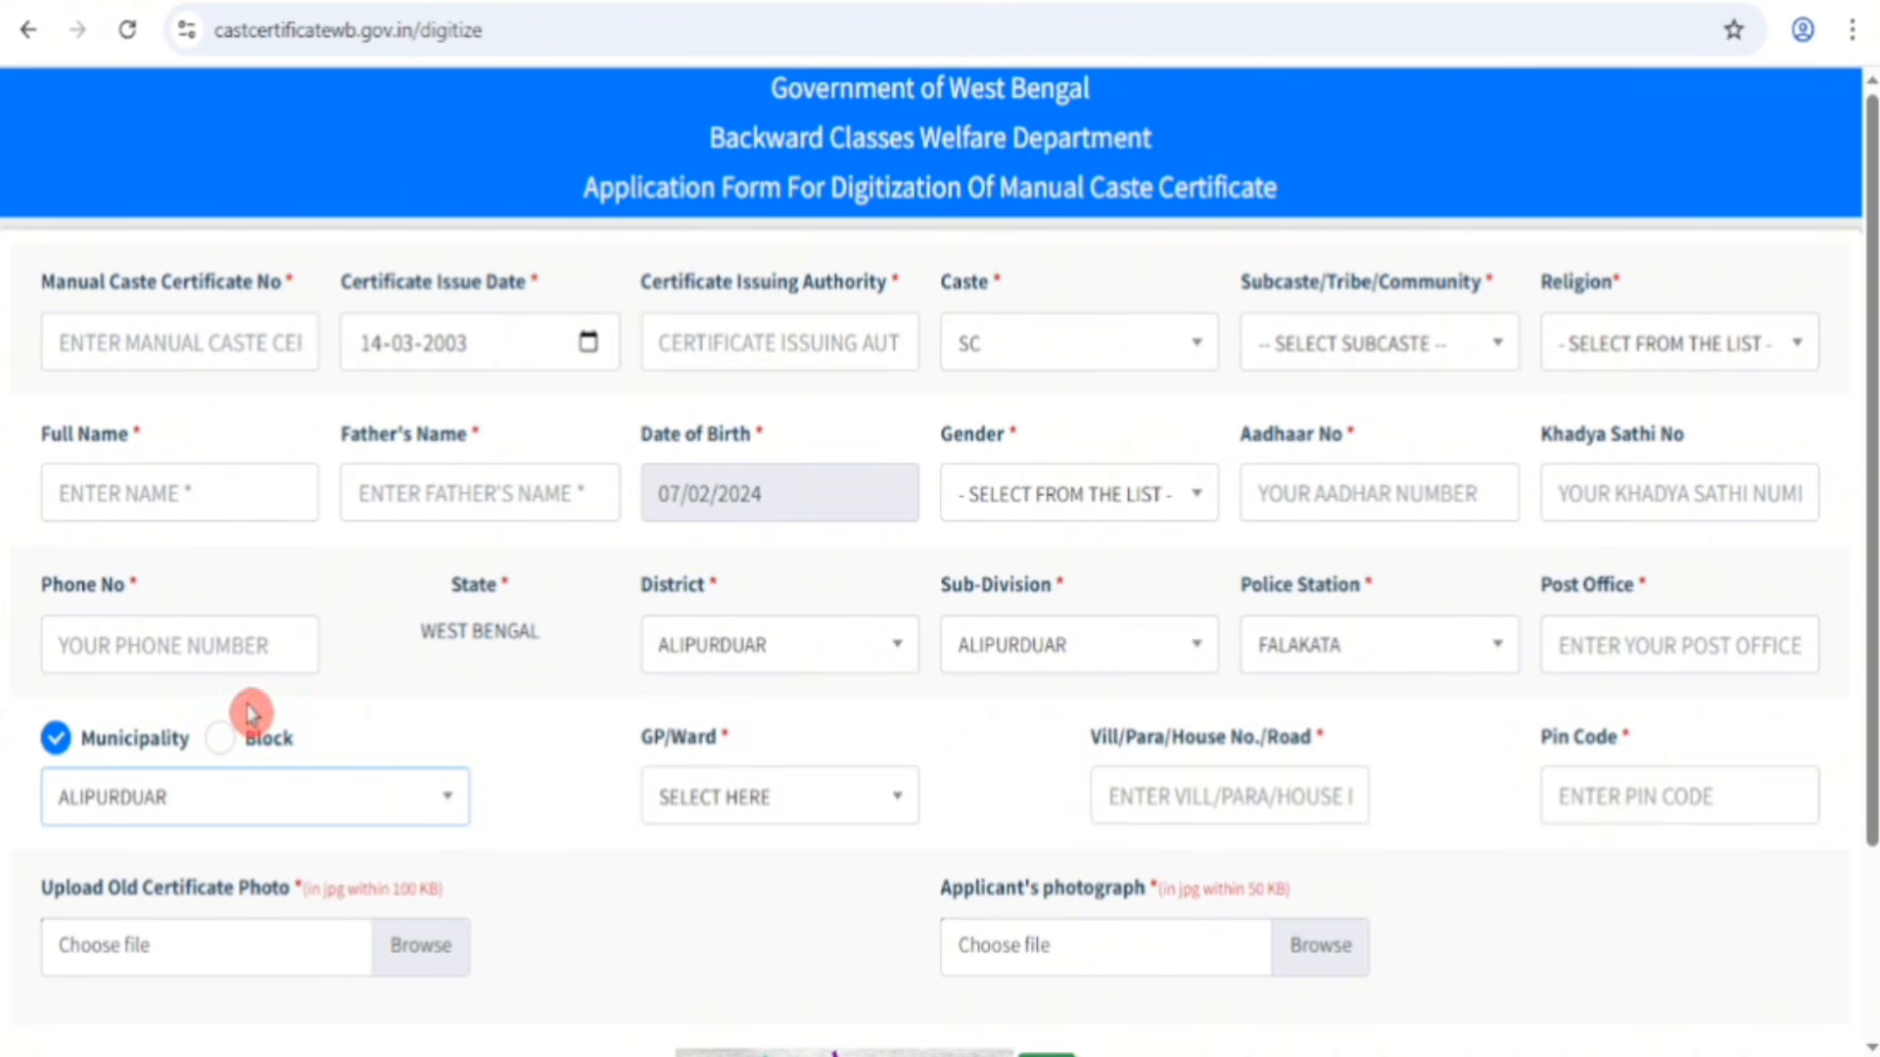
Switch the address to Block, choose ALIPURDUAR-II and view its GP/Ward options.
left_click(219, 739)
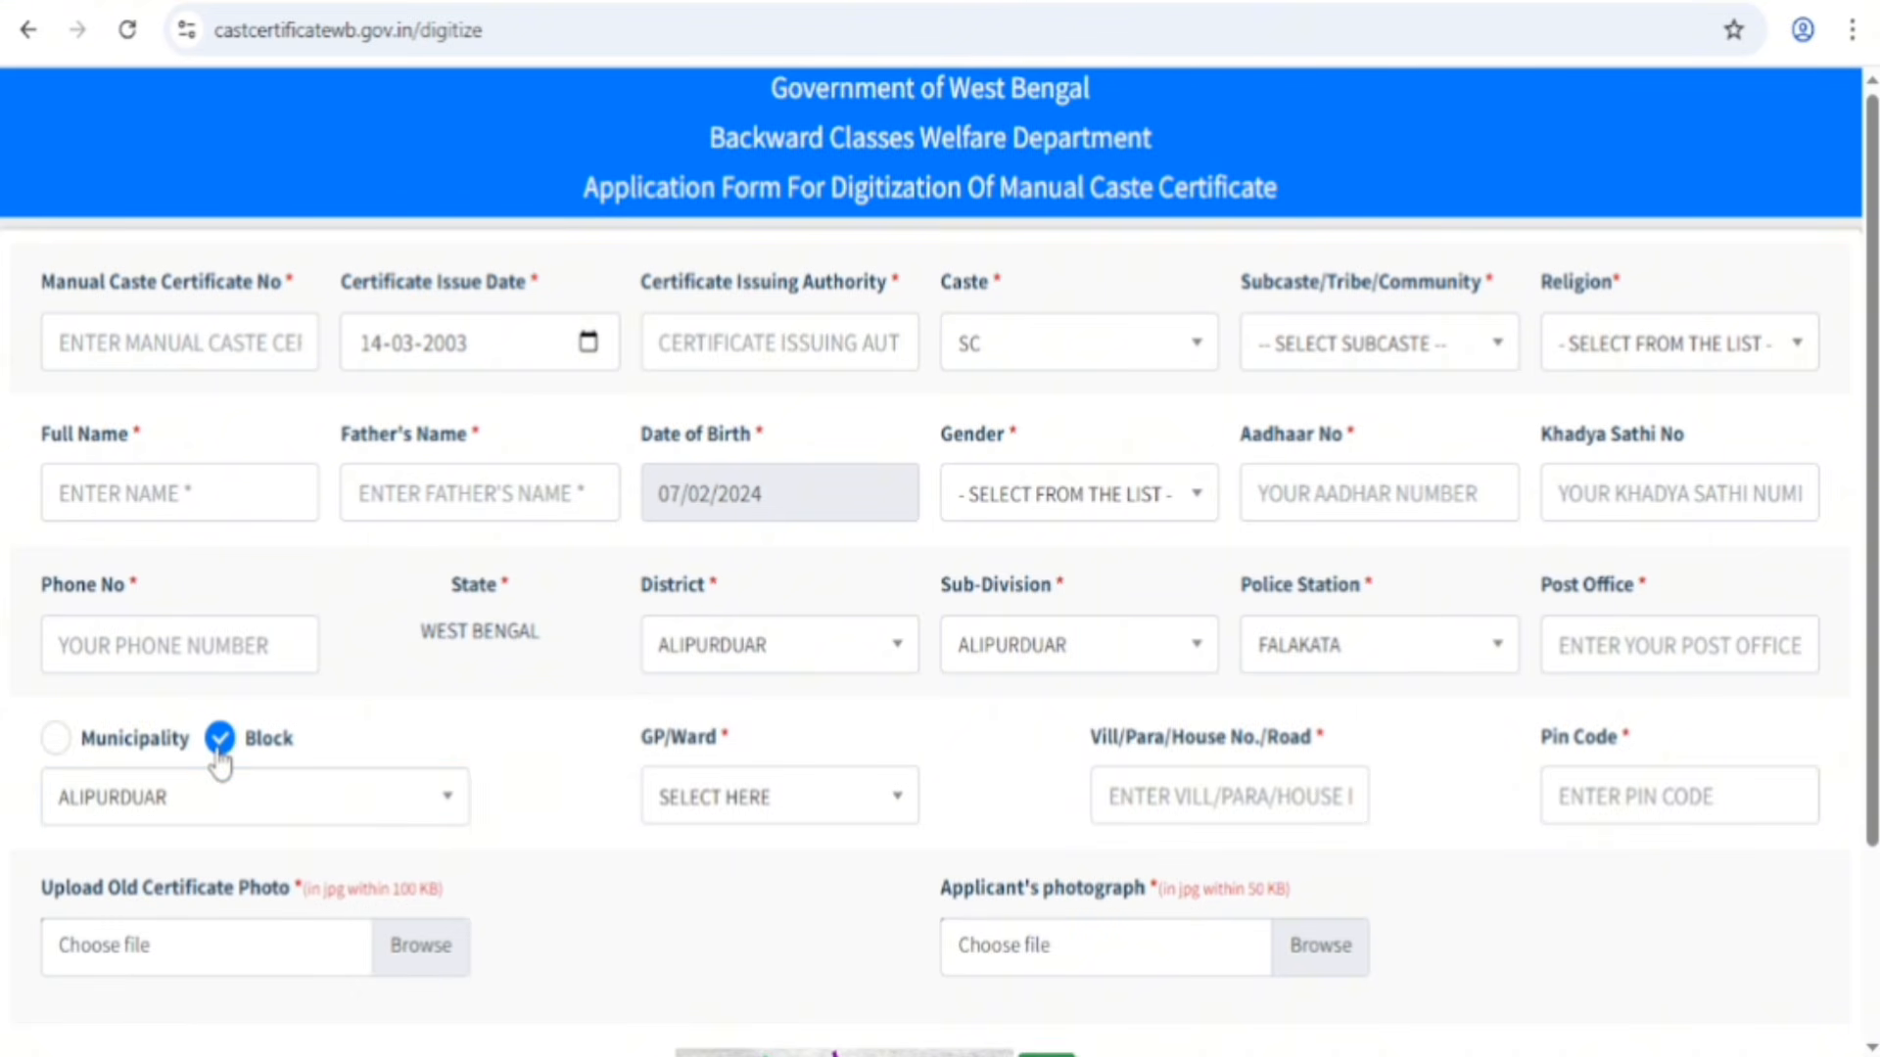
left_click(218, 811)
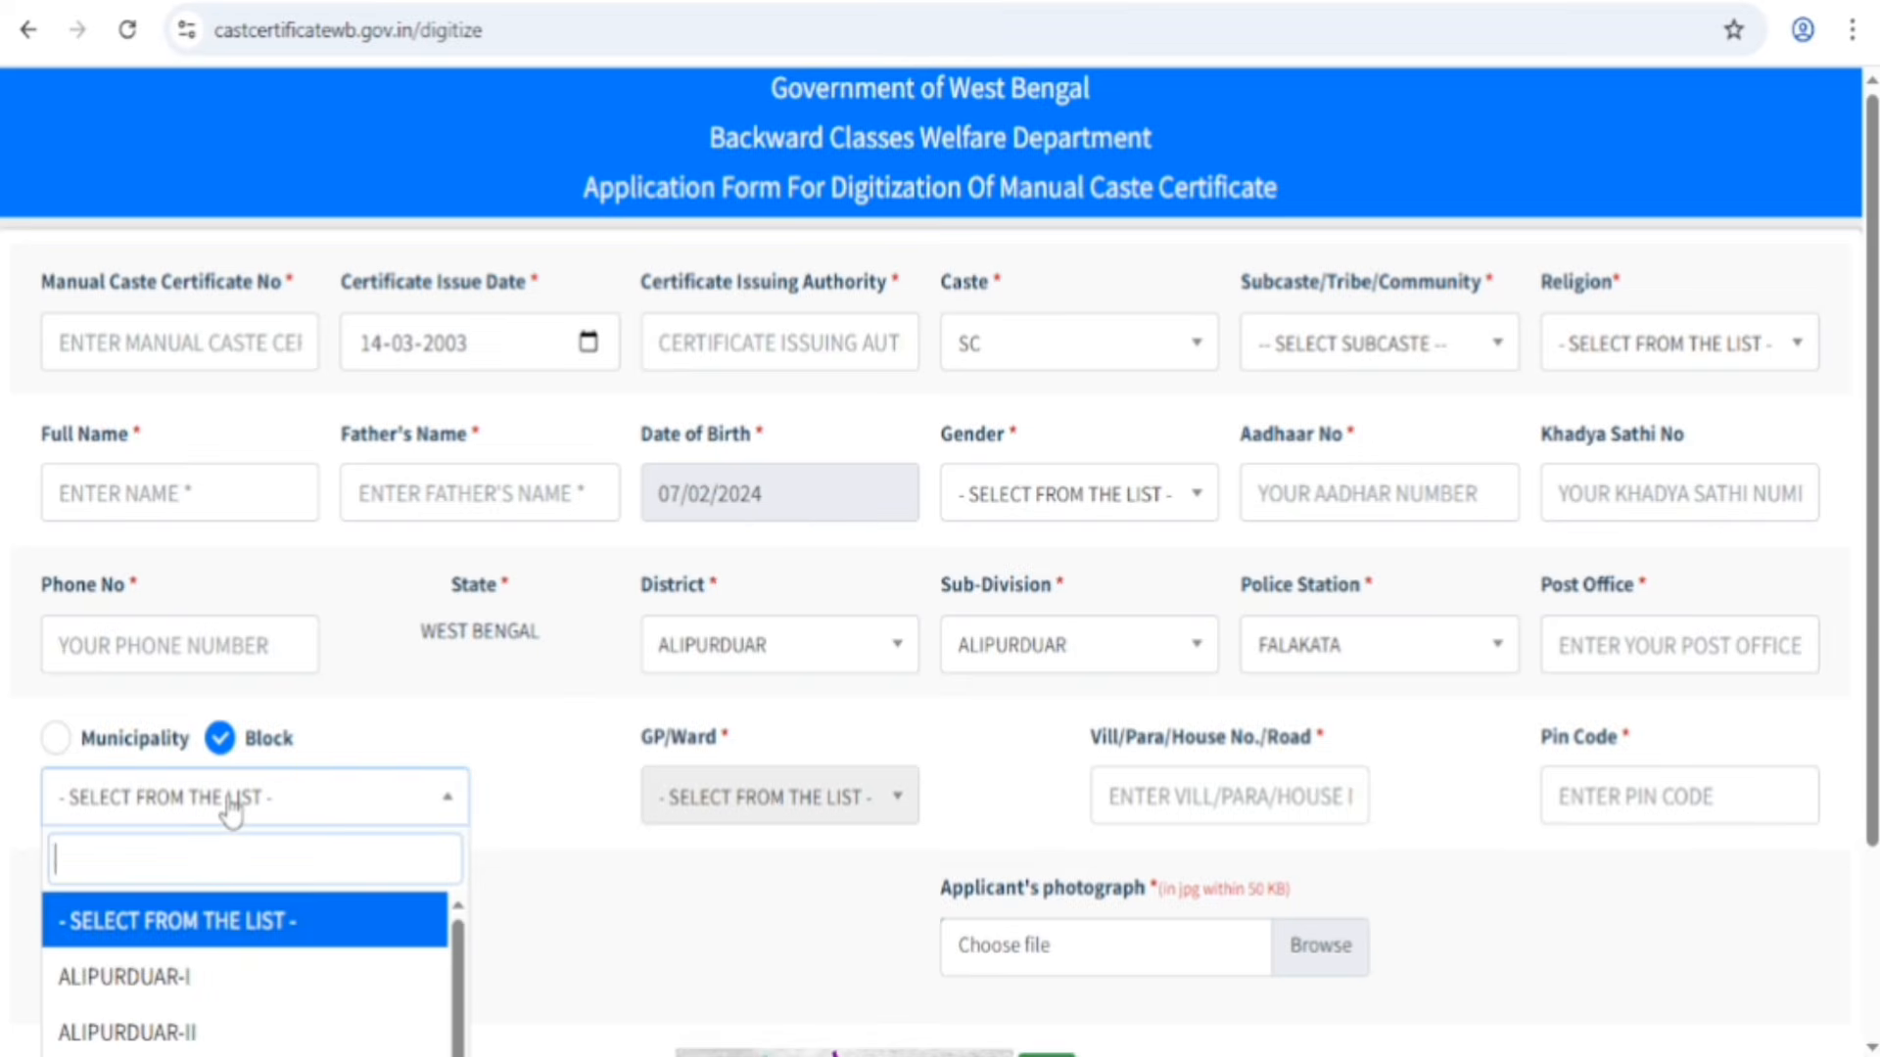
left_click(196, 1030)
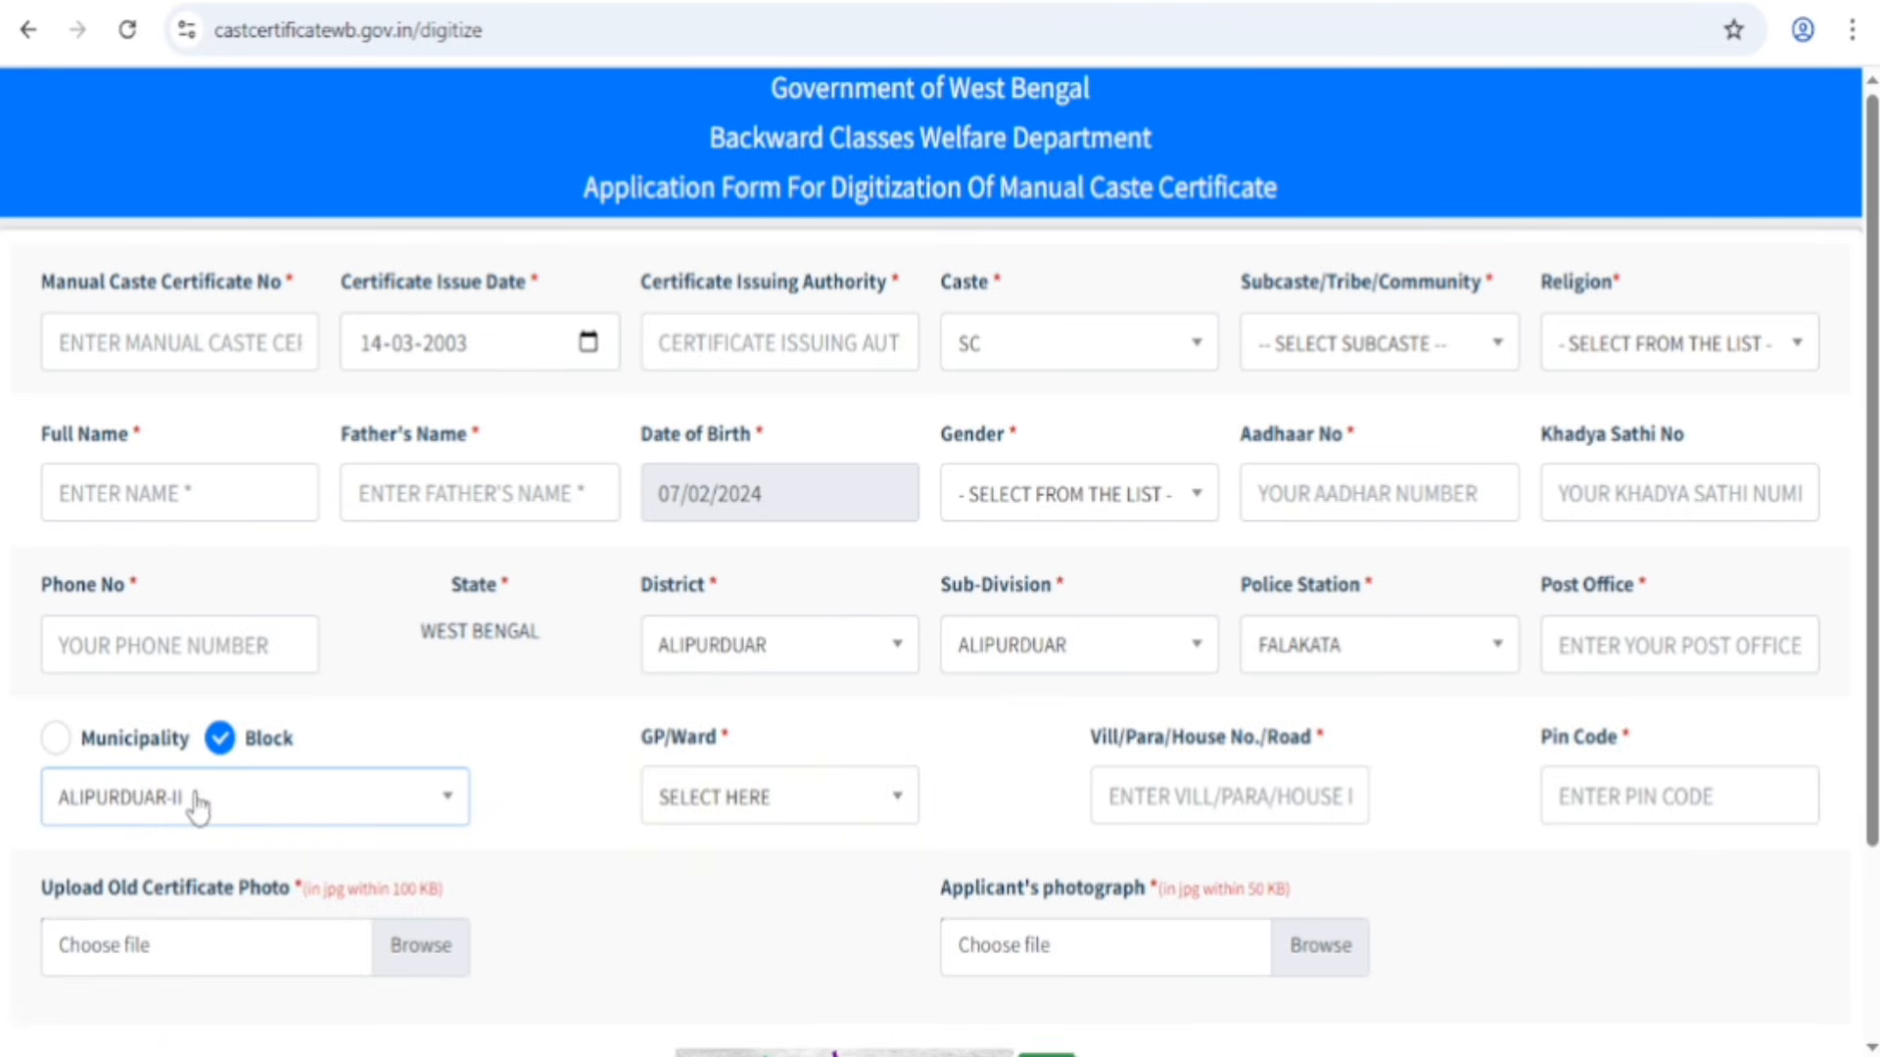
left_click(759, 983)
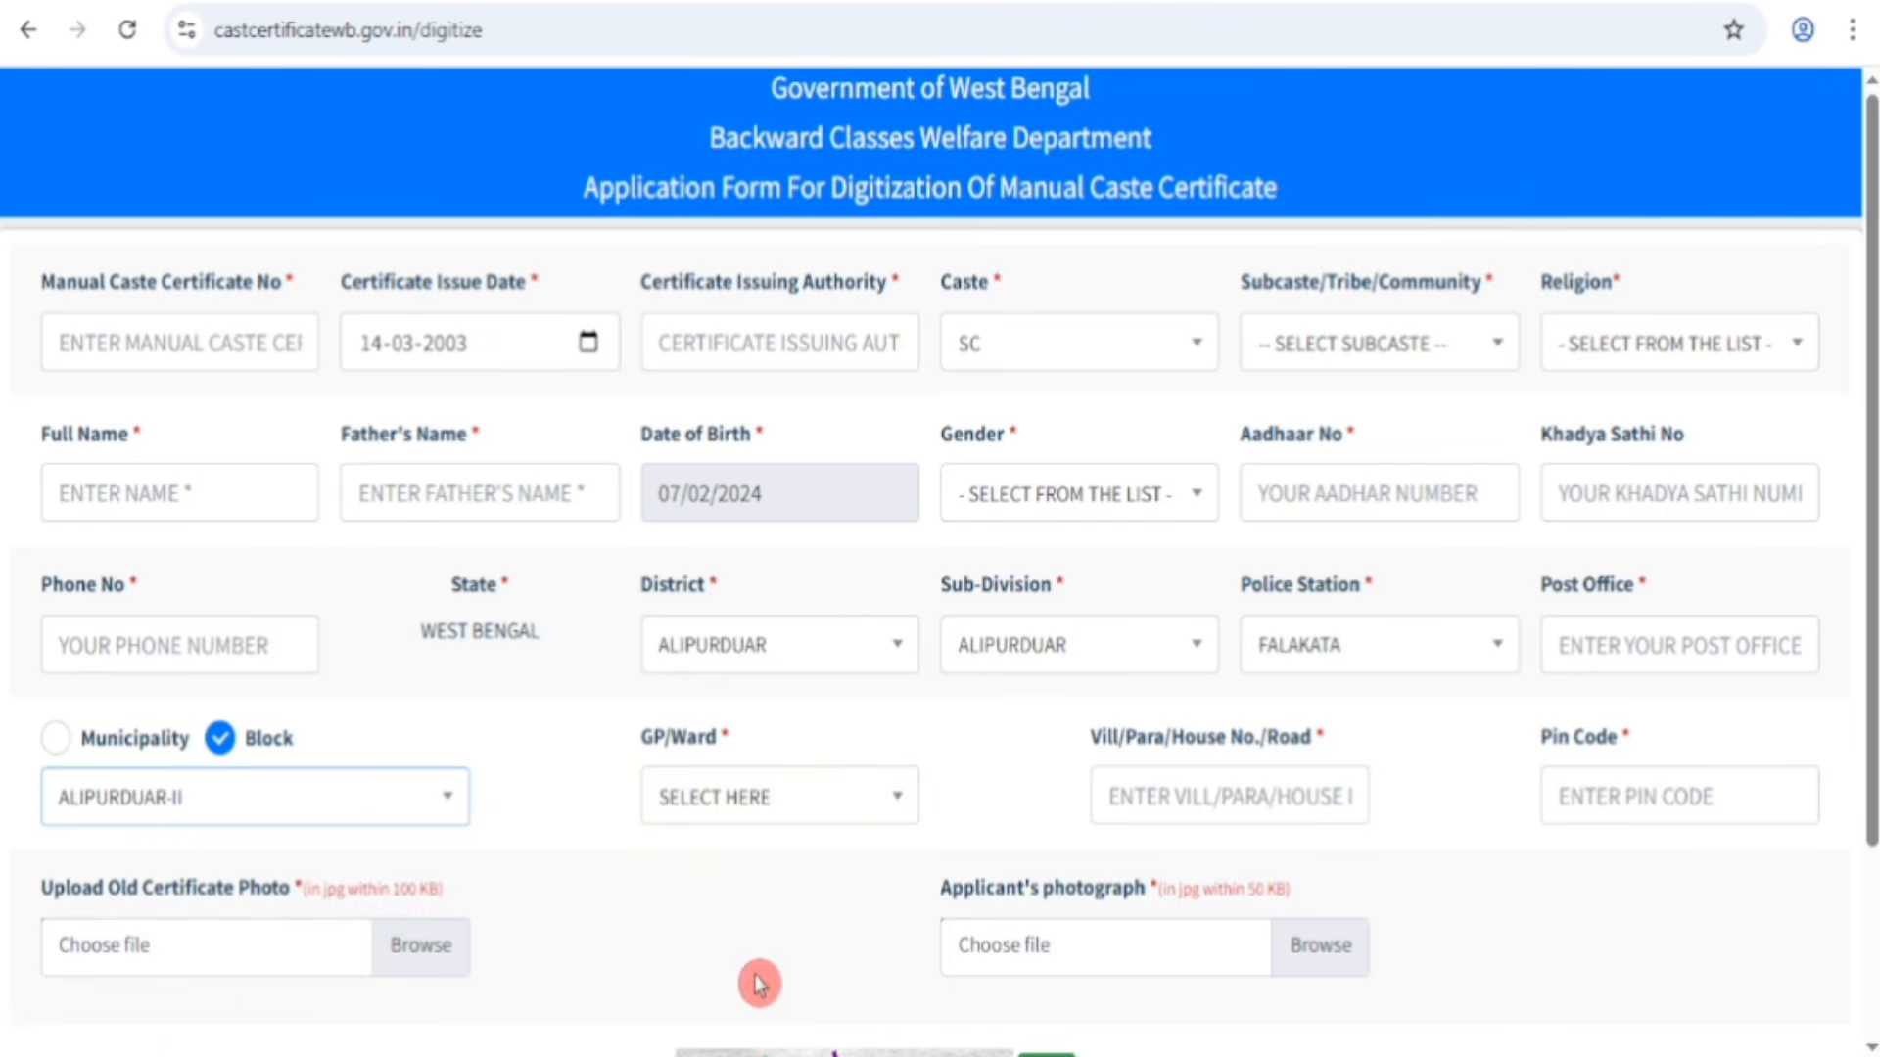
left_click(724, 797)
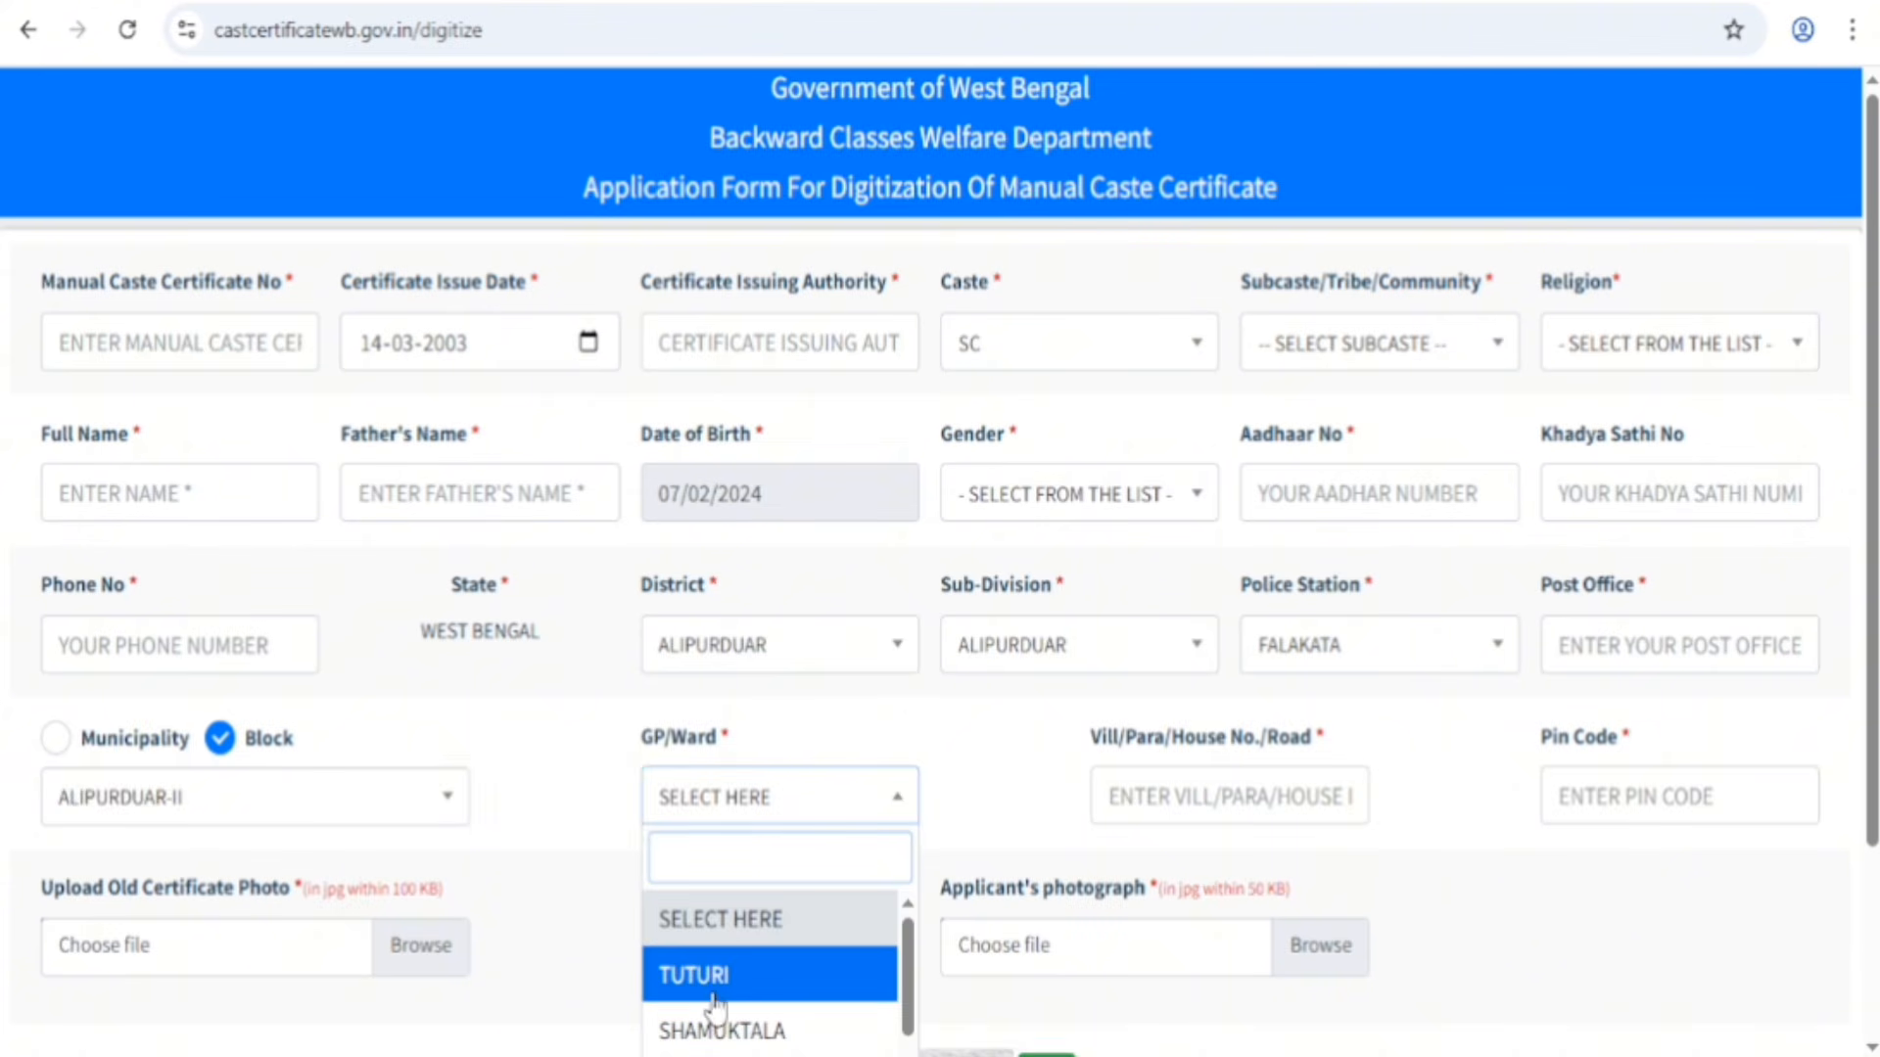
Switch the address back to Municipality, choose ALIPURDUAR and set the GP/Ward to WARD NO 01.
left_click(57, 742)
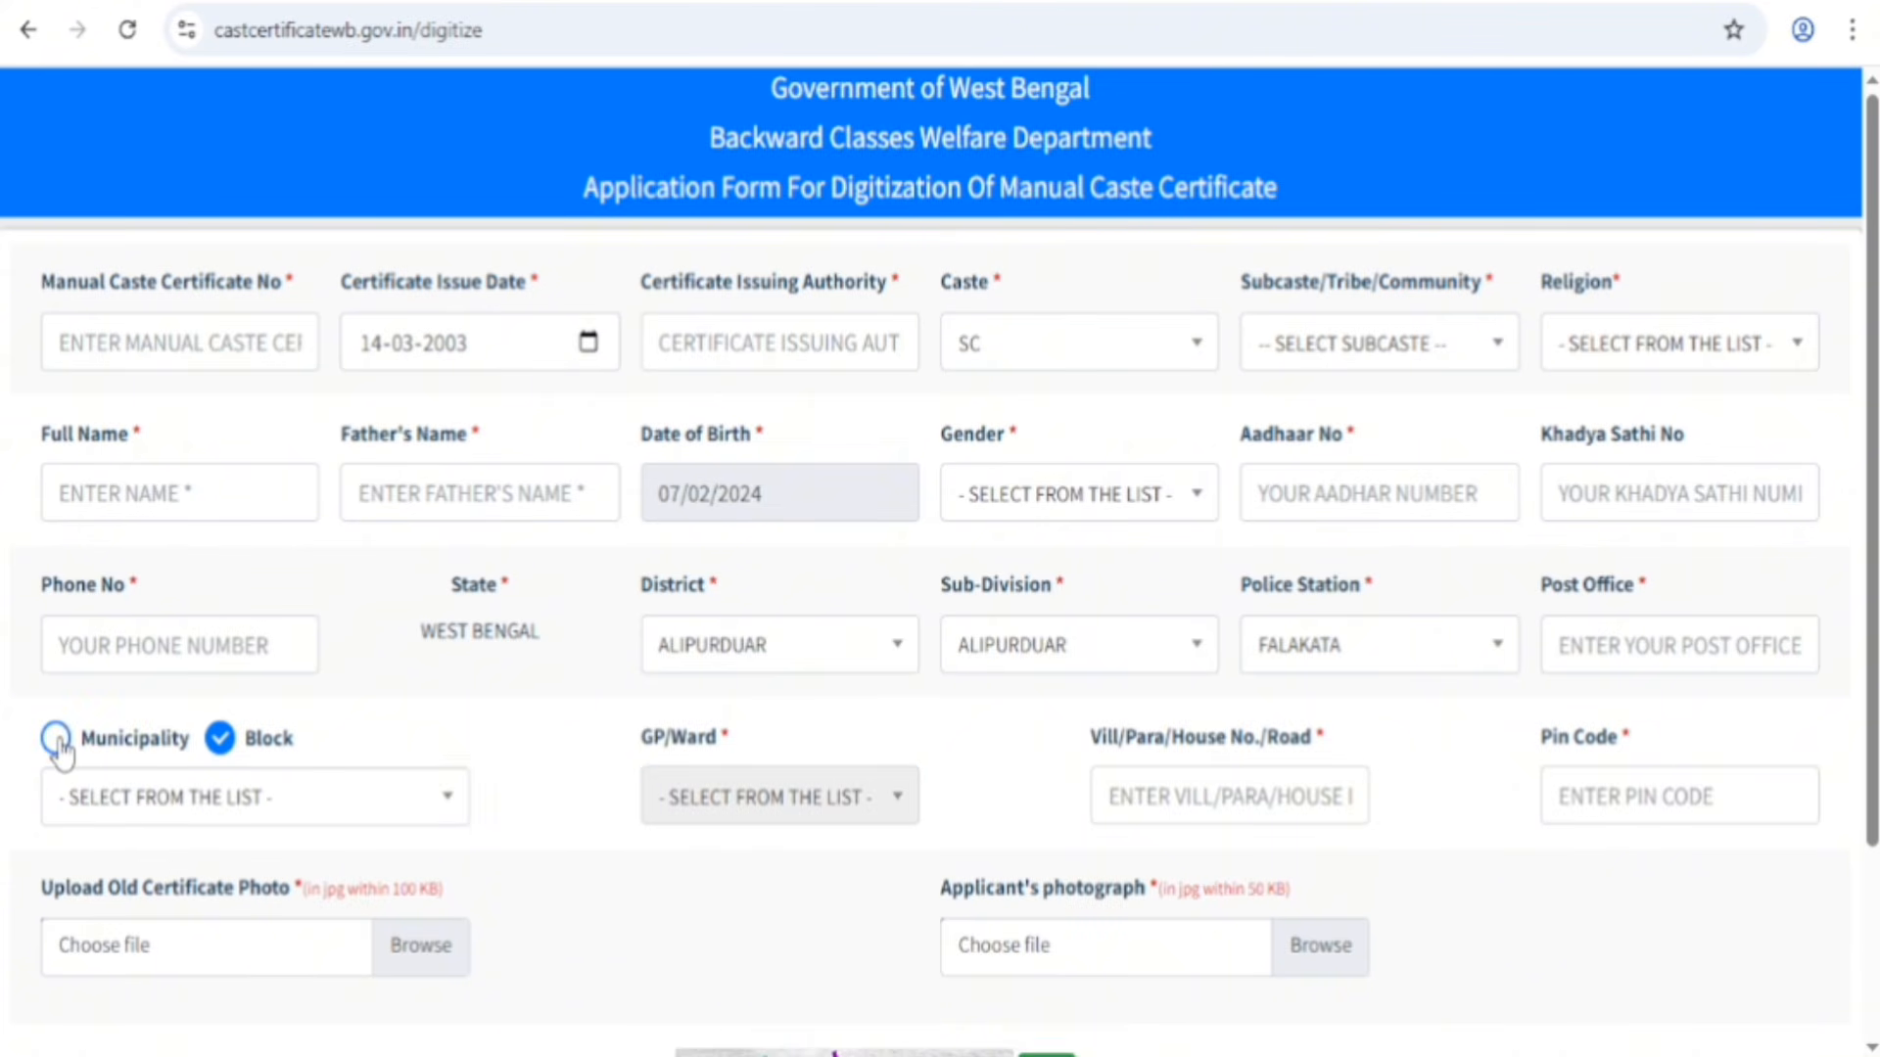
left_click(56, 744)
left_click(253, 797)
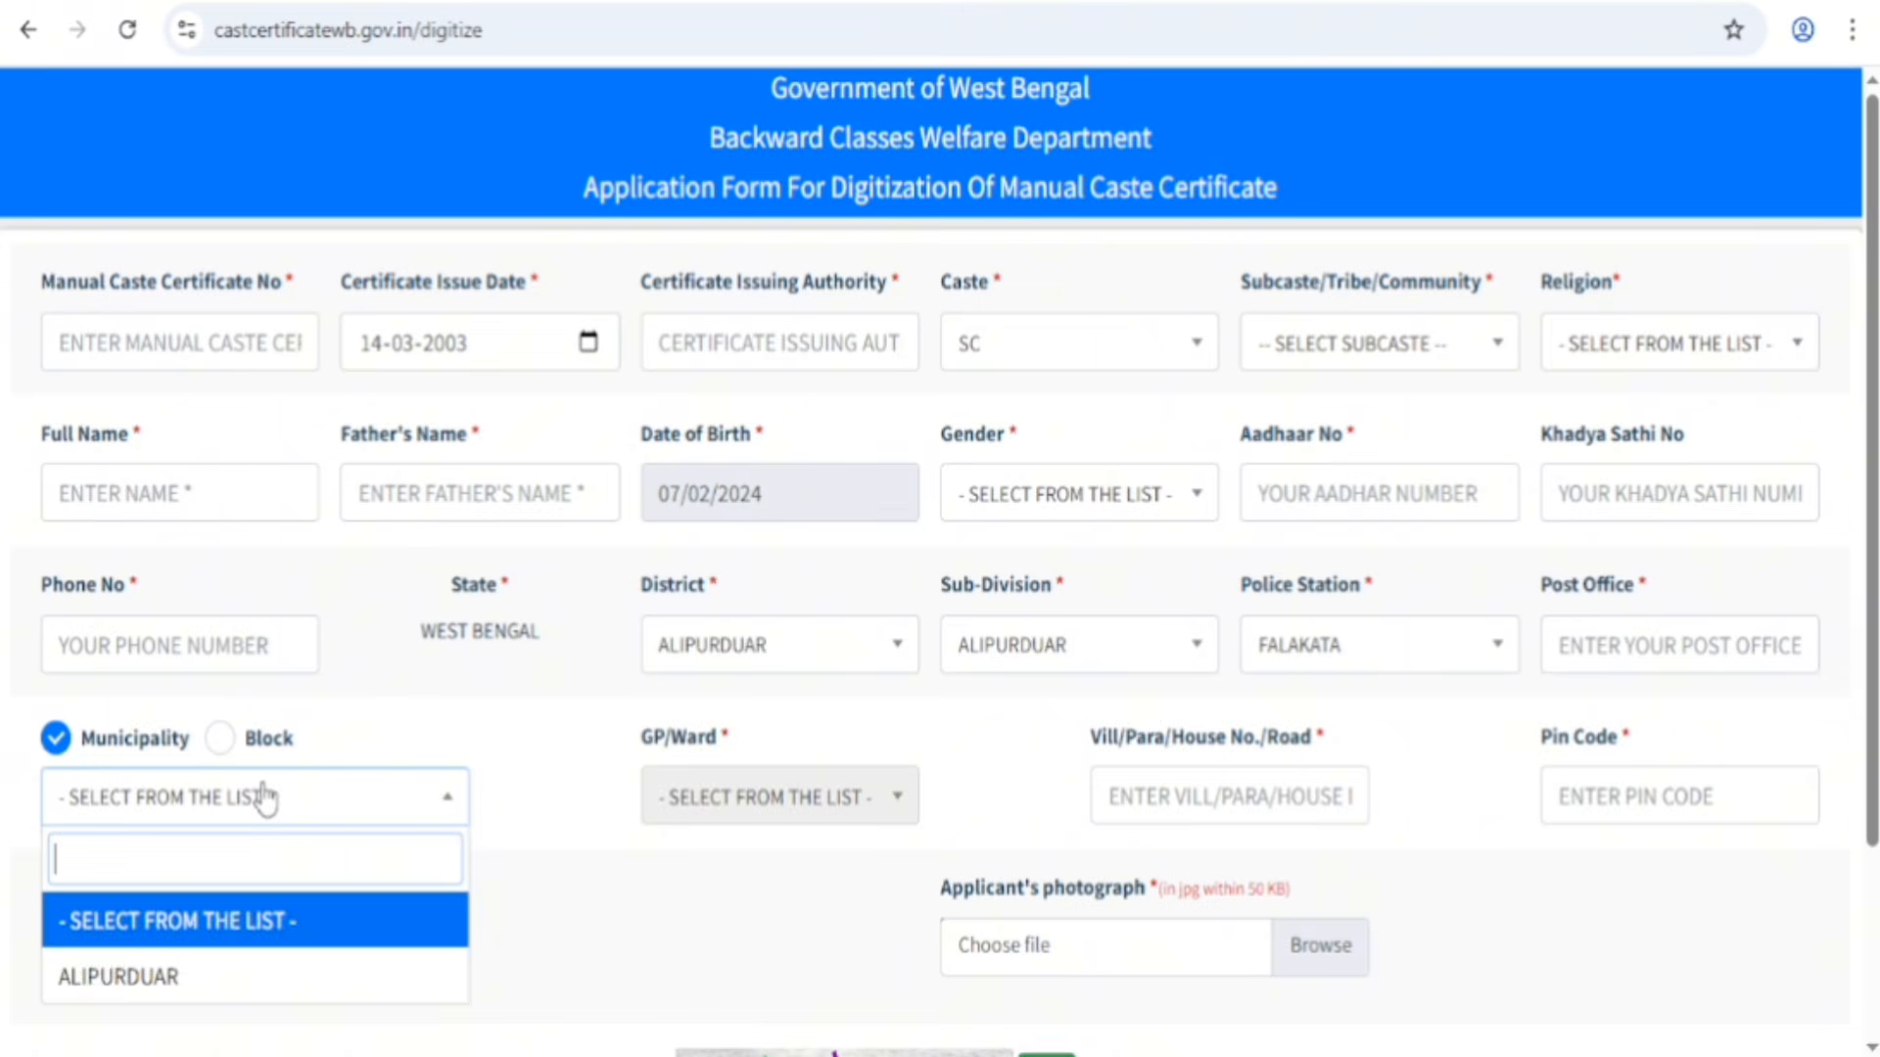
left_click(186, 979)
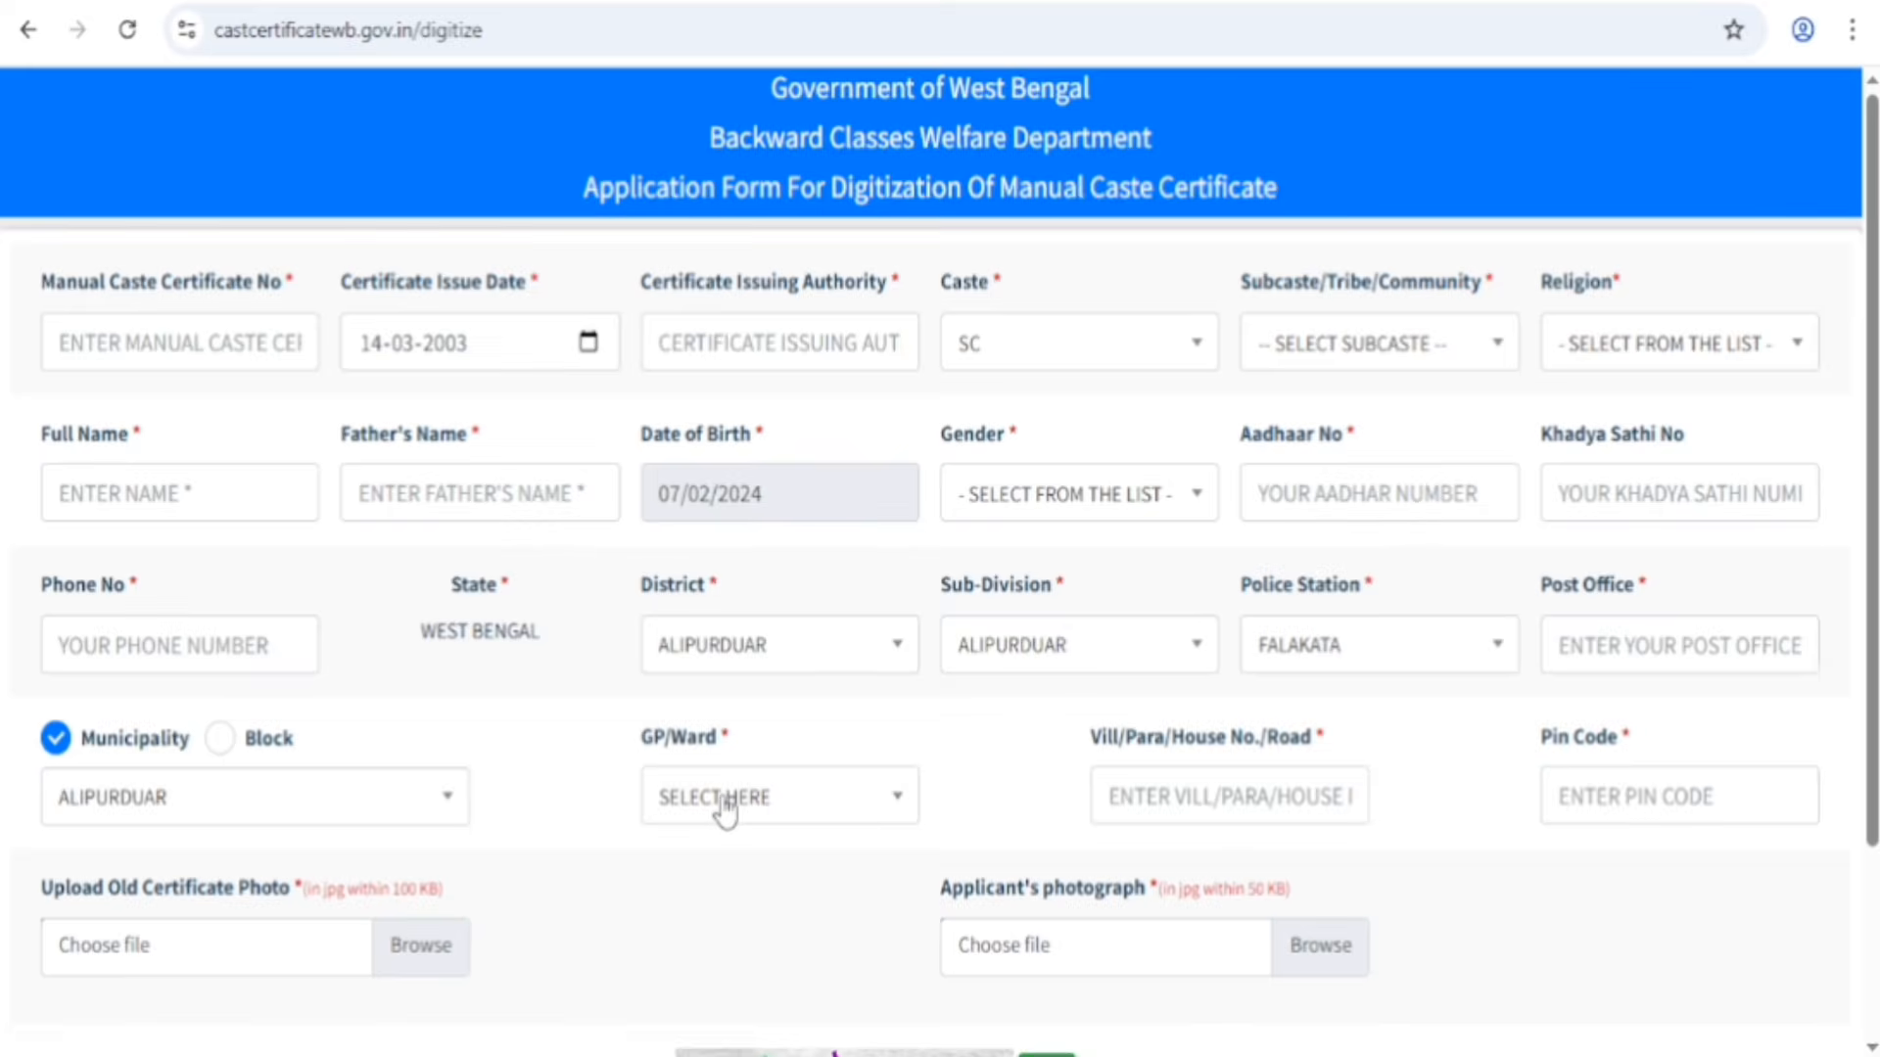
left_click(725, 808)
left_click(719, 975)
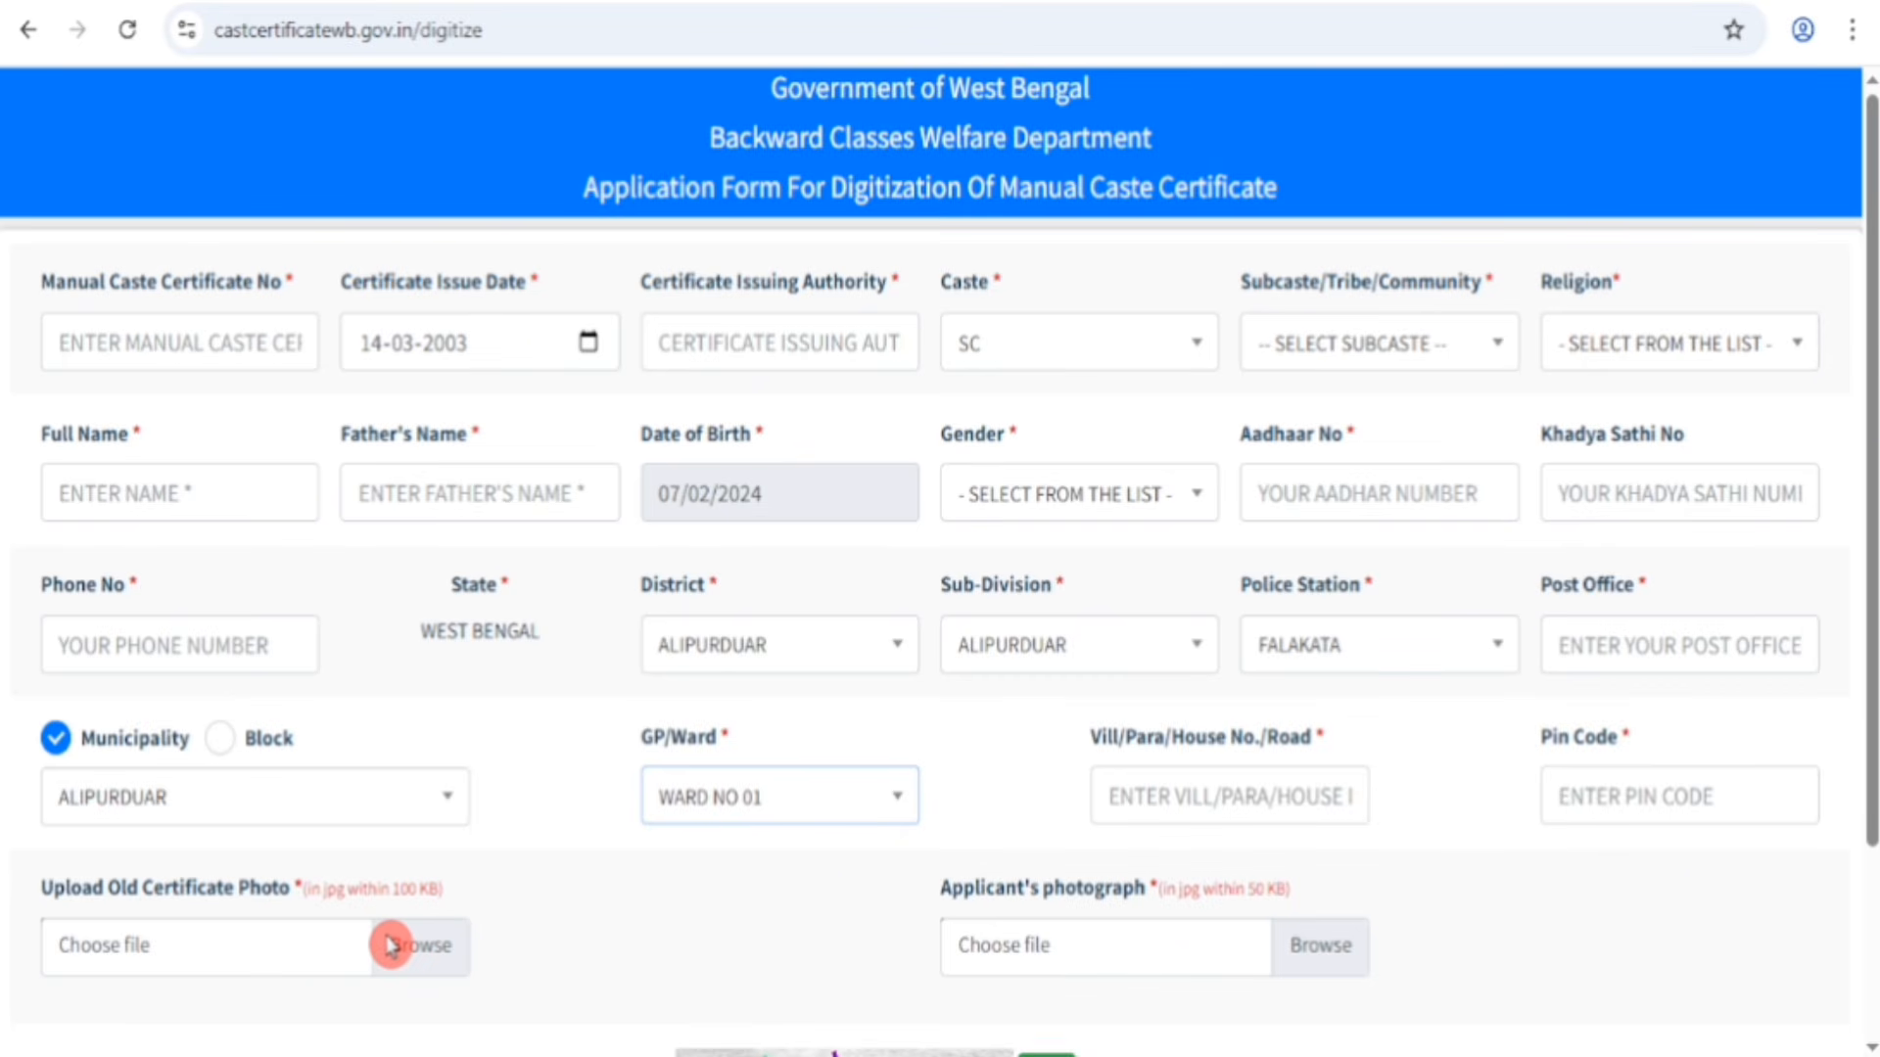
Check the file limit for the old certificate photo and view its file chooser without selecting a file.
left_click_drag(325, 891, 455, 899)
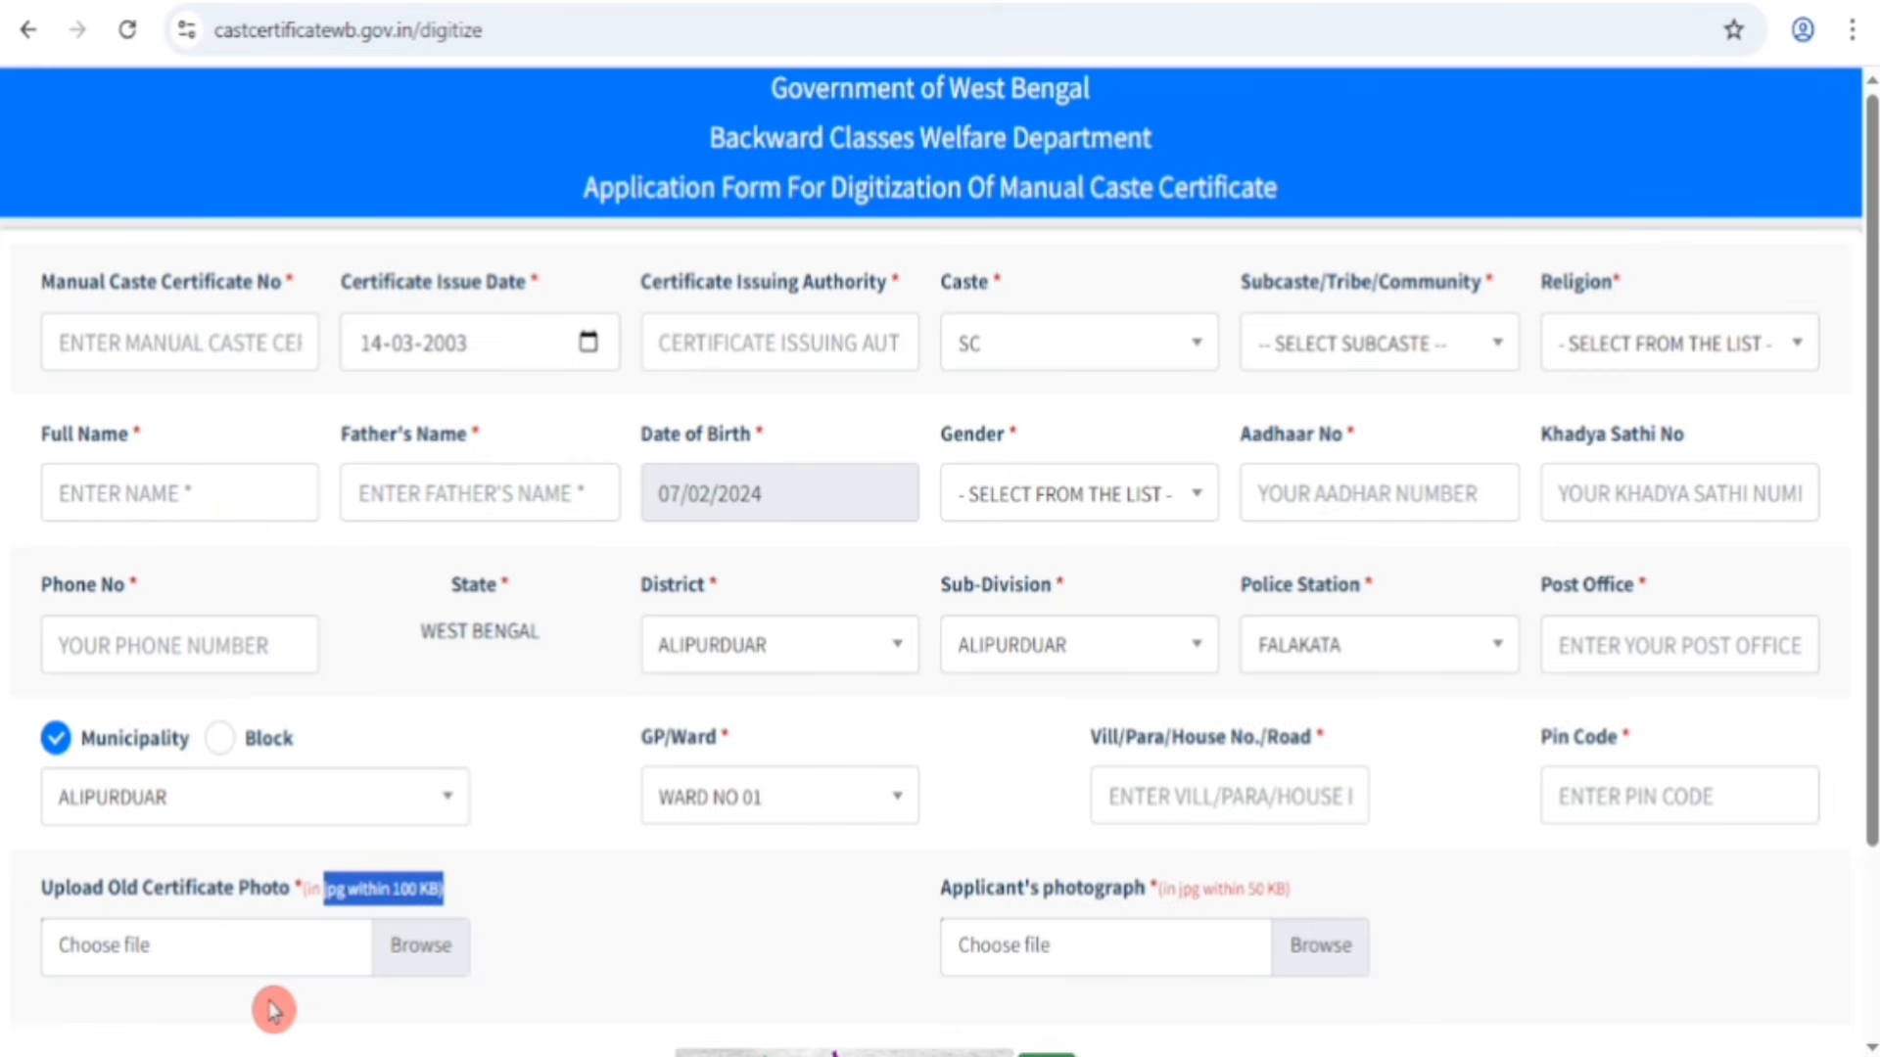
left_click(421, 960)
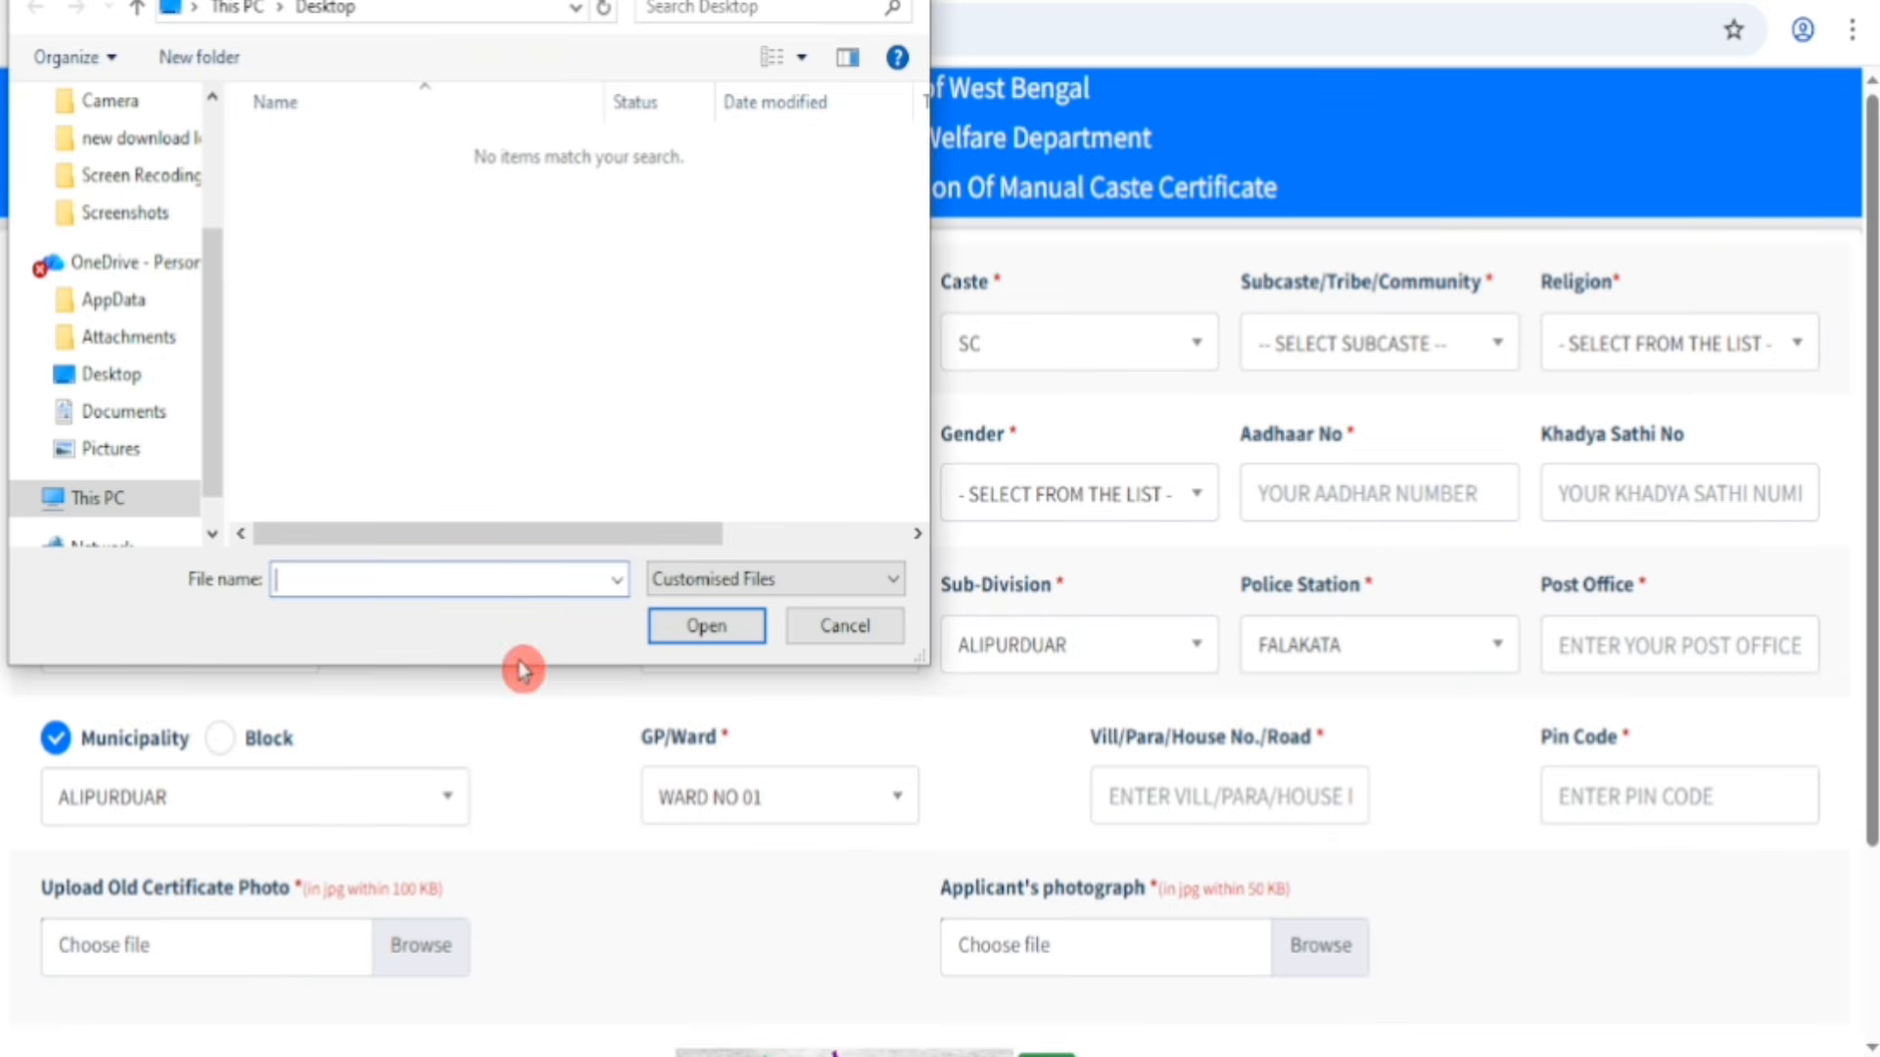
left_click(865, 641)
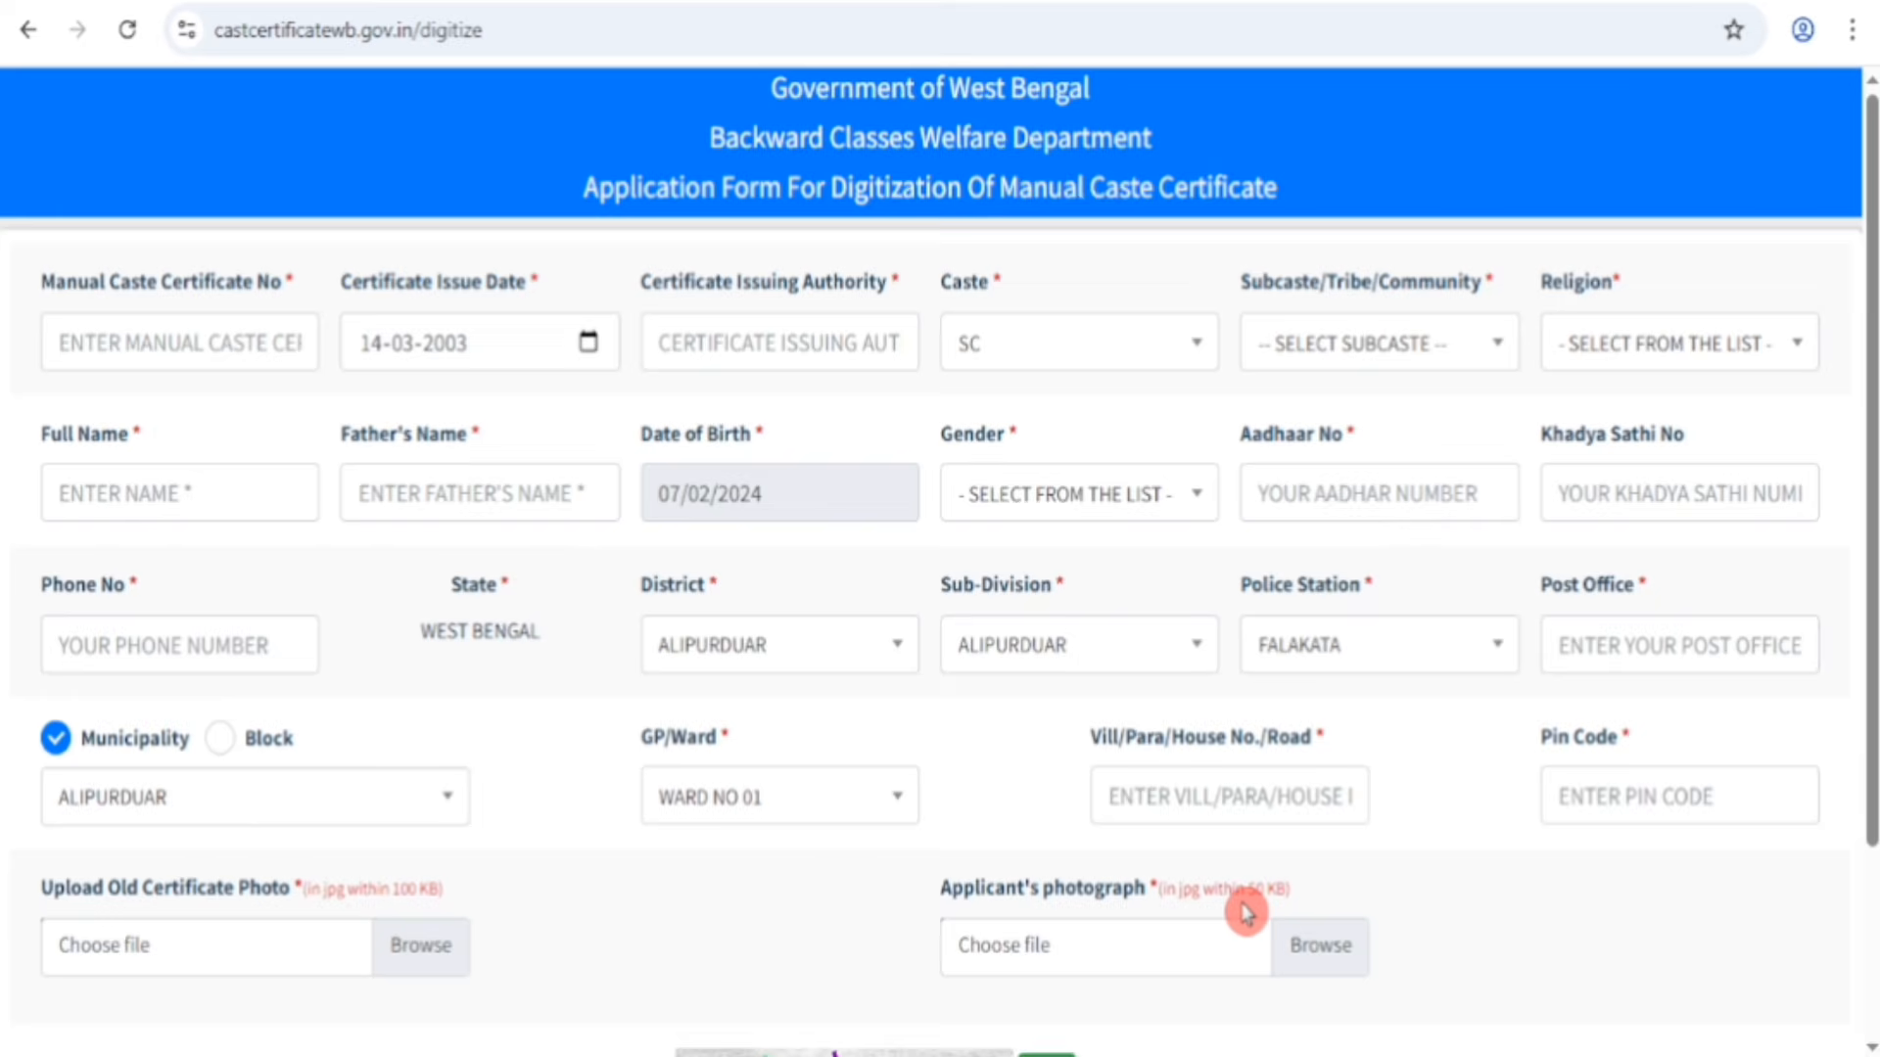
Load a new captcha image for the application form.
scroll(1294, 775, "down", 3)
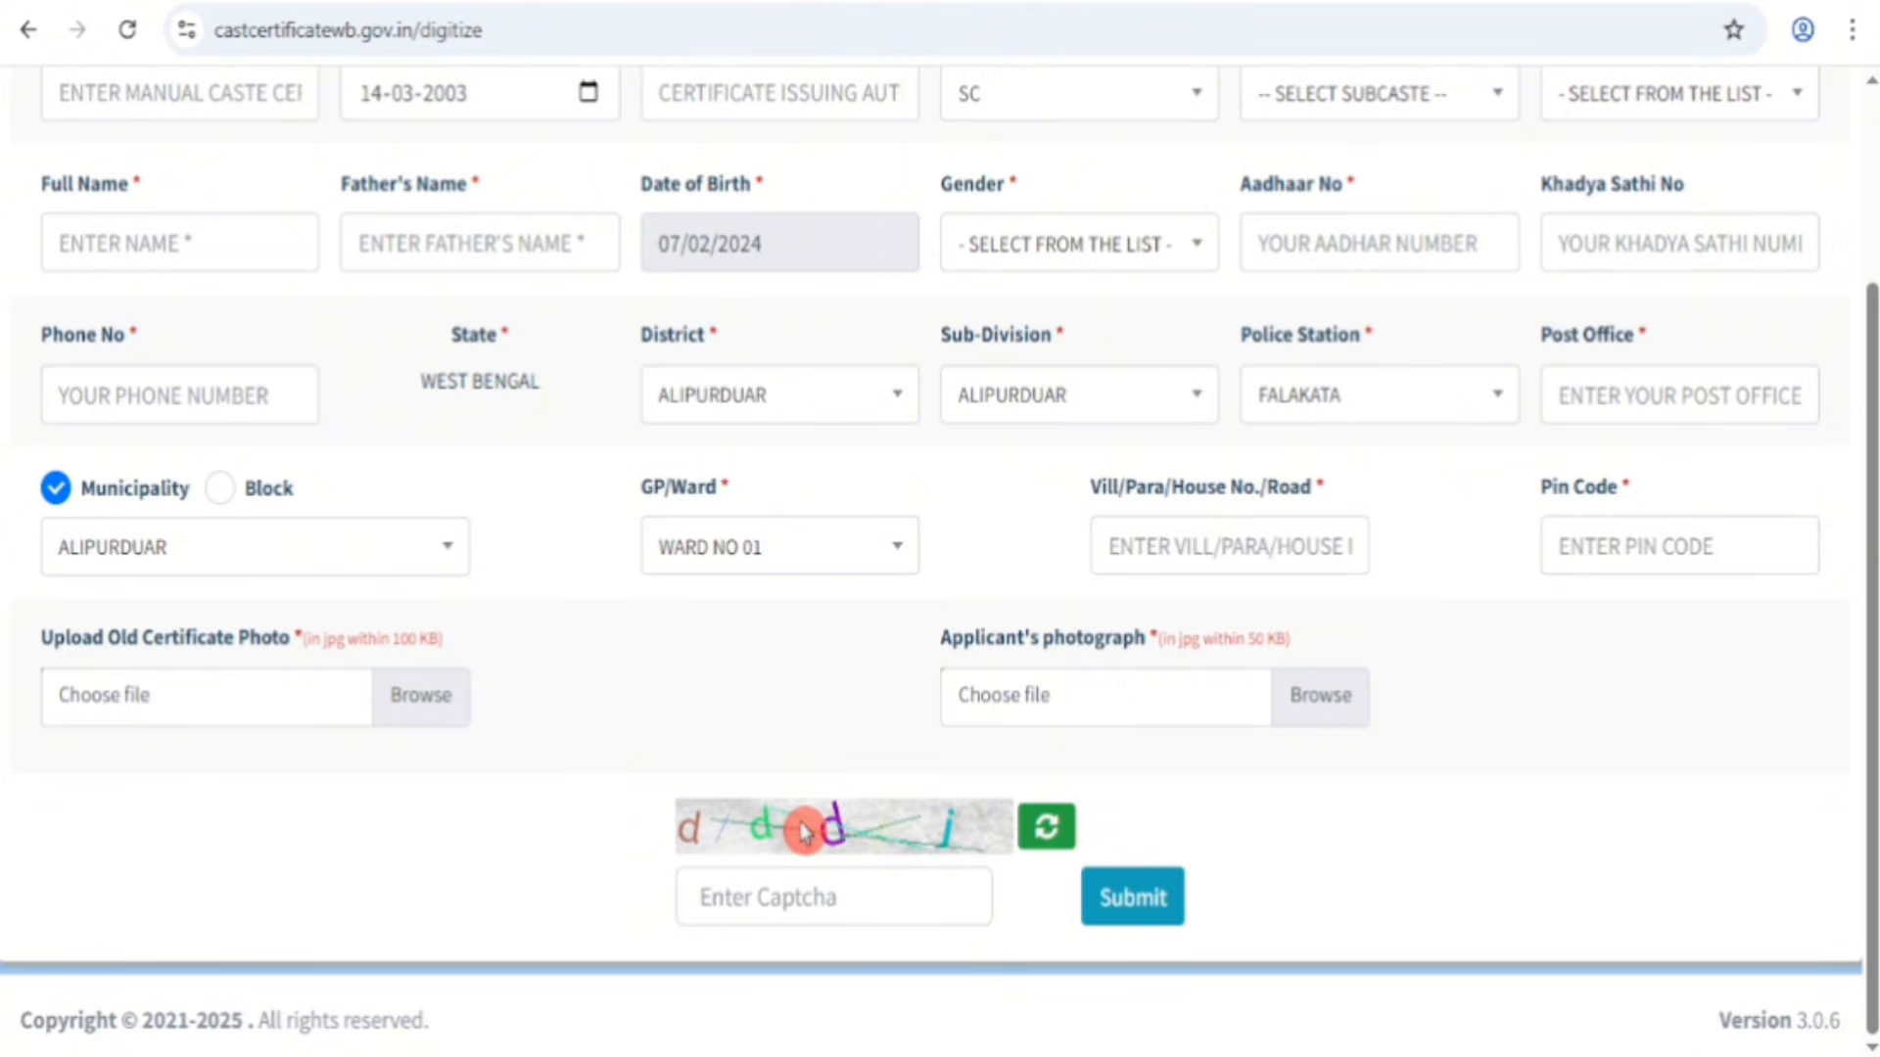
left_click(1048, 829)
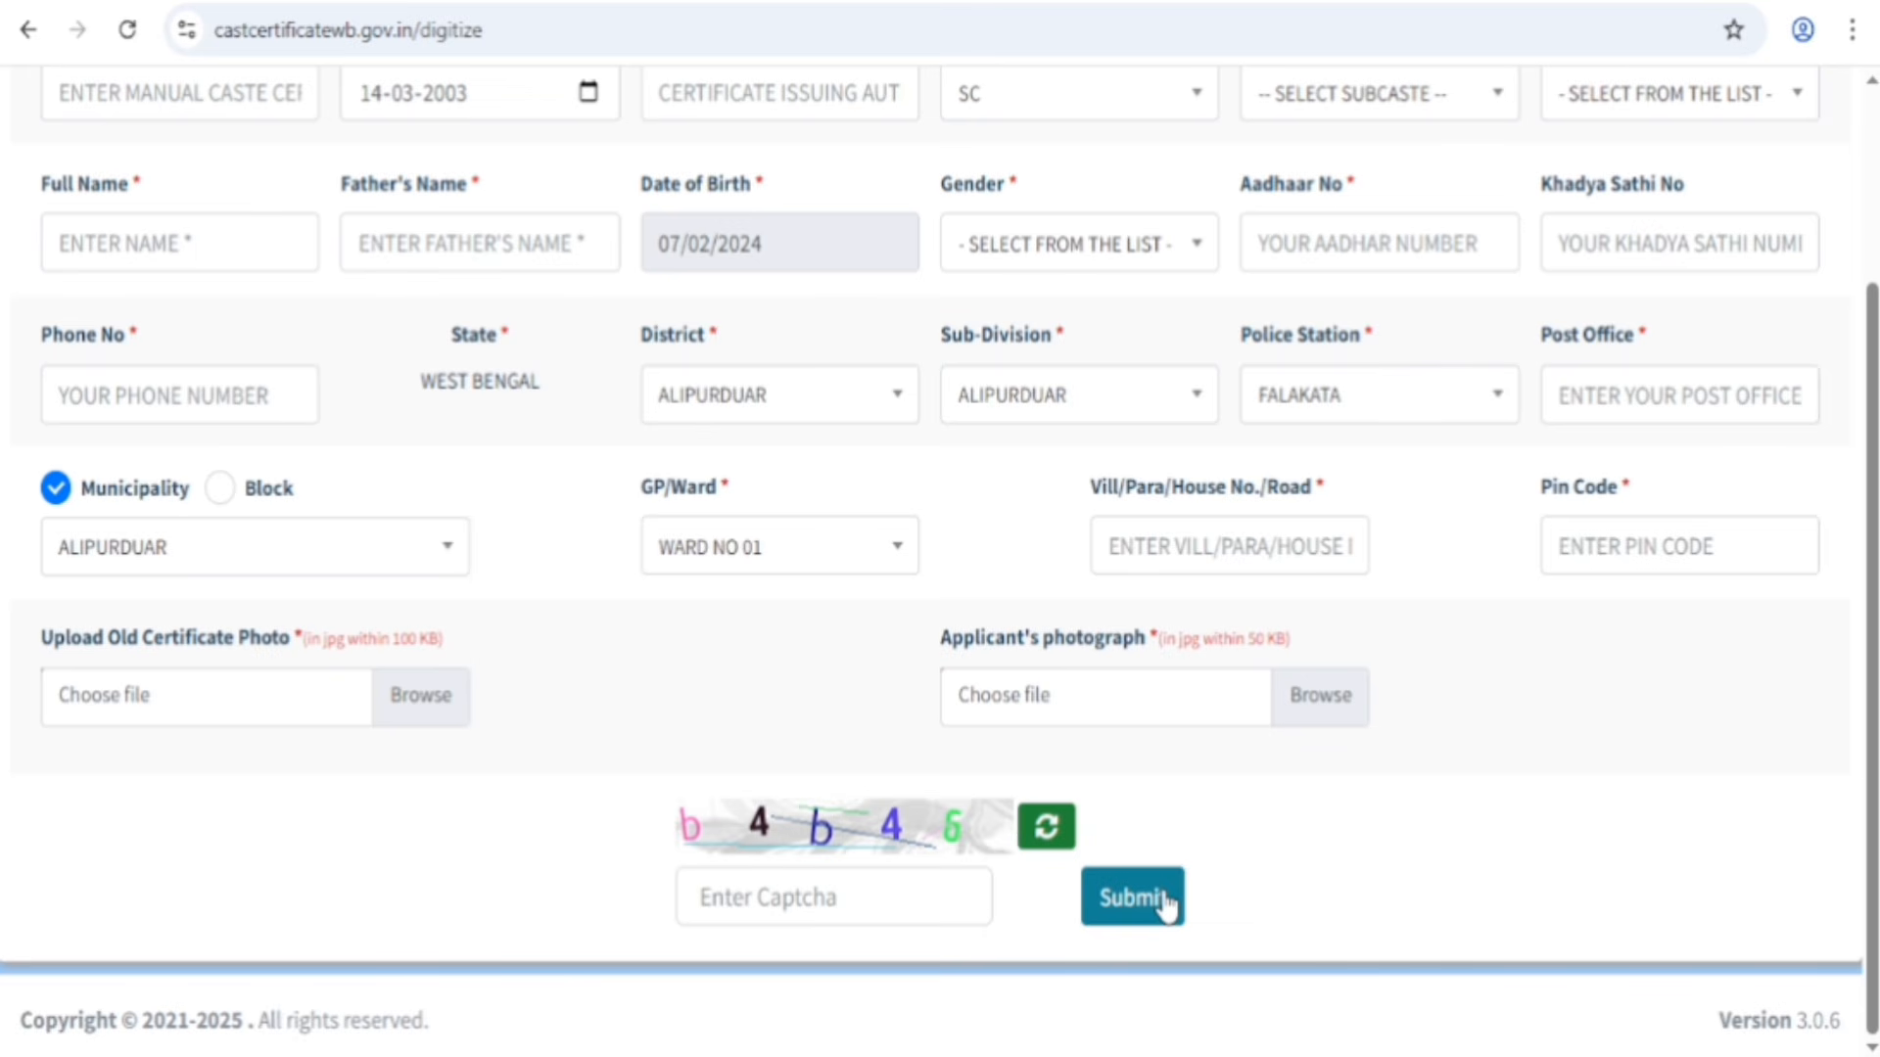
left_click(1085, 989)
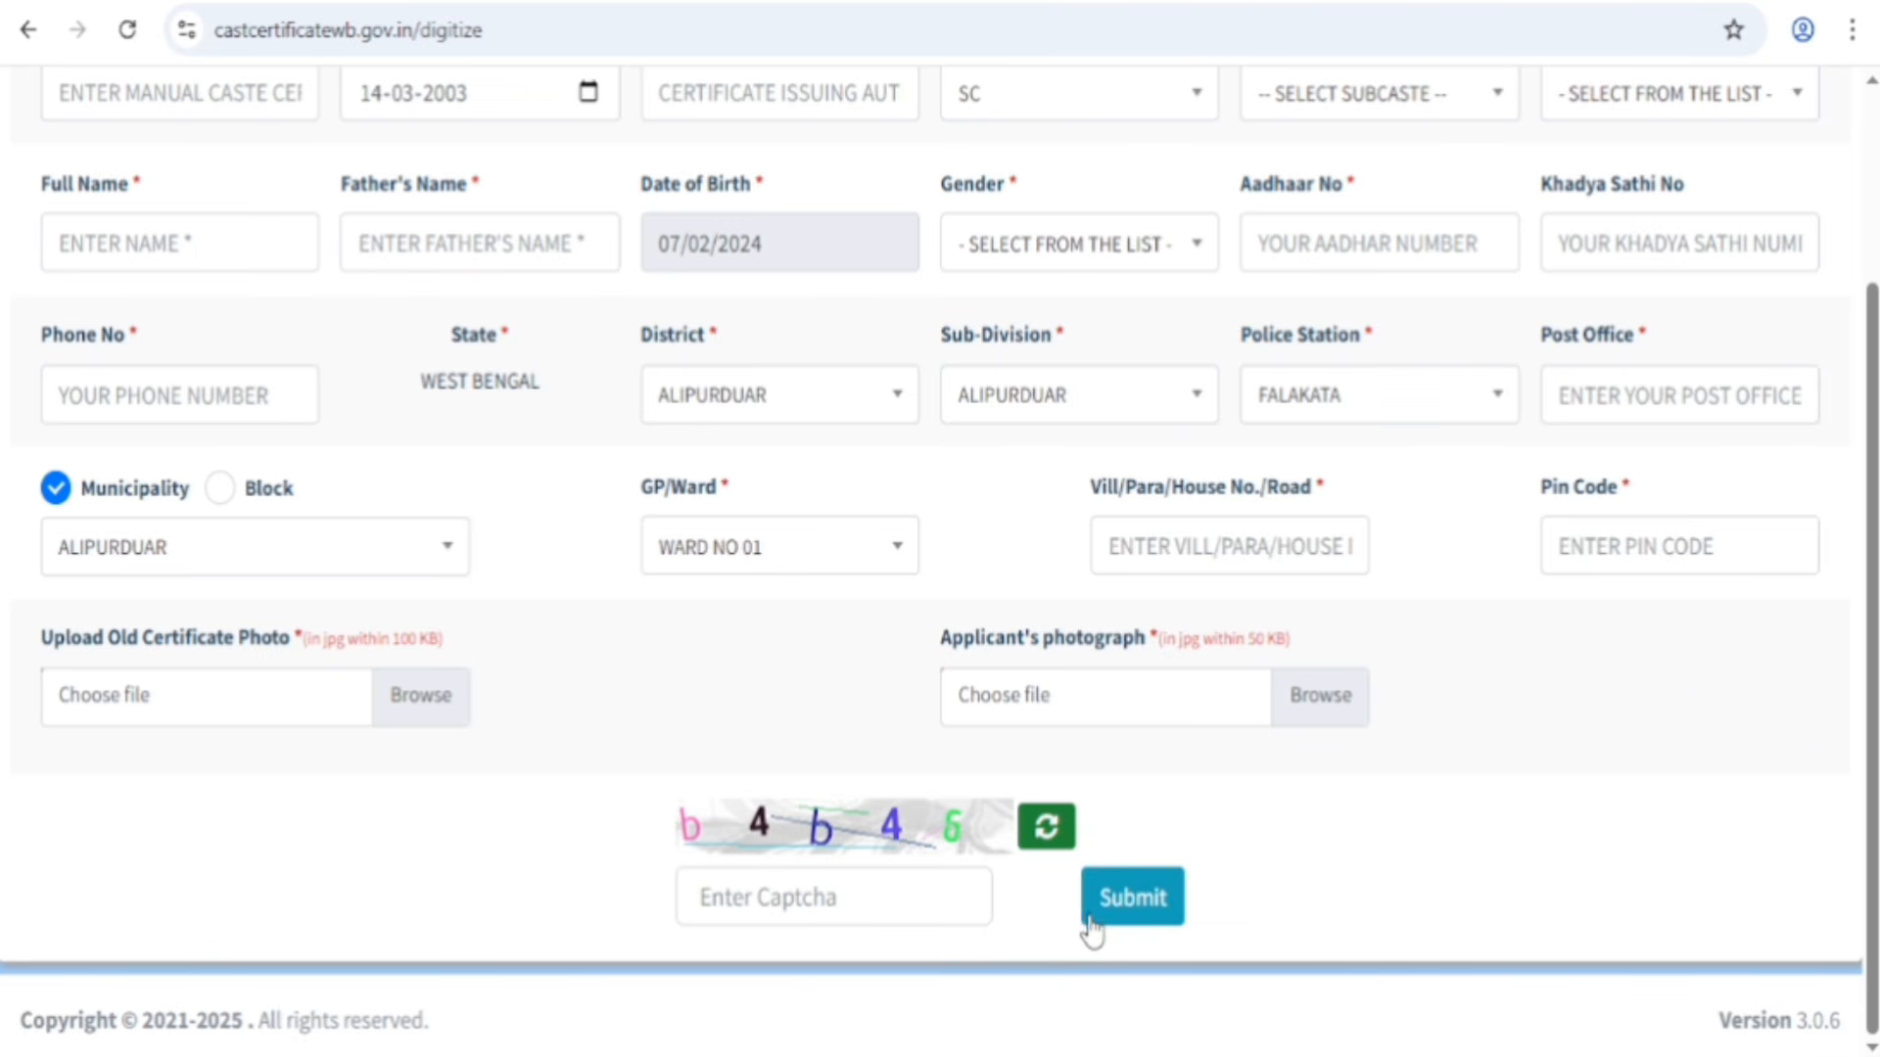
scroll(1091, 920, "up", 3)
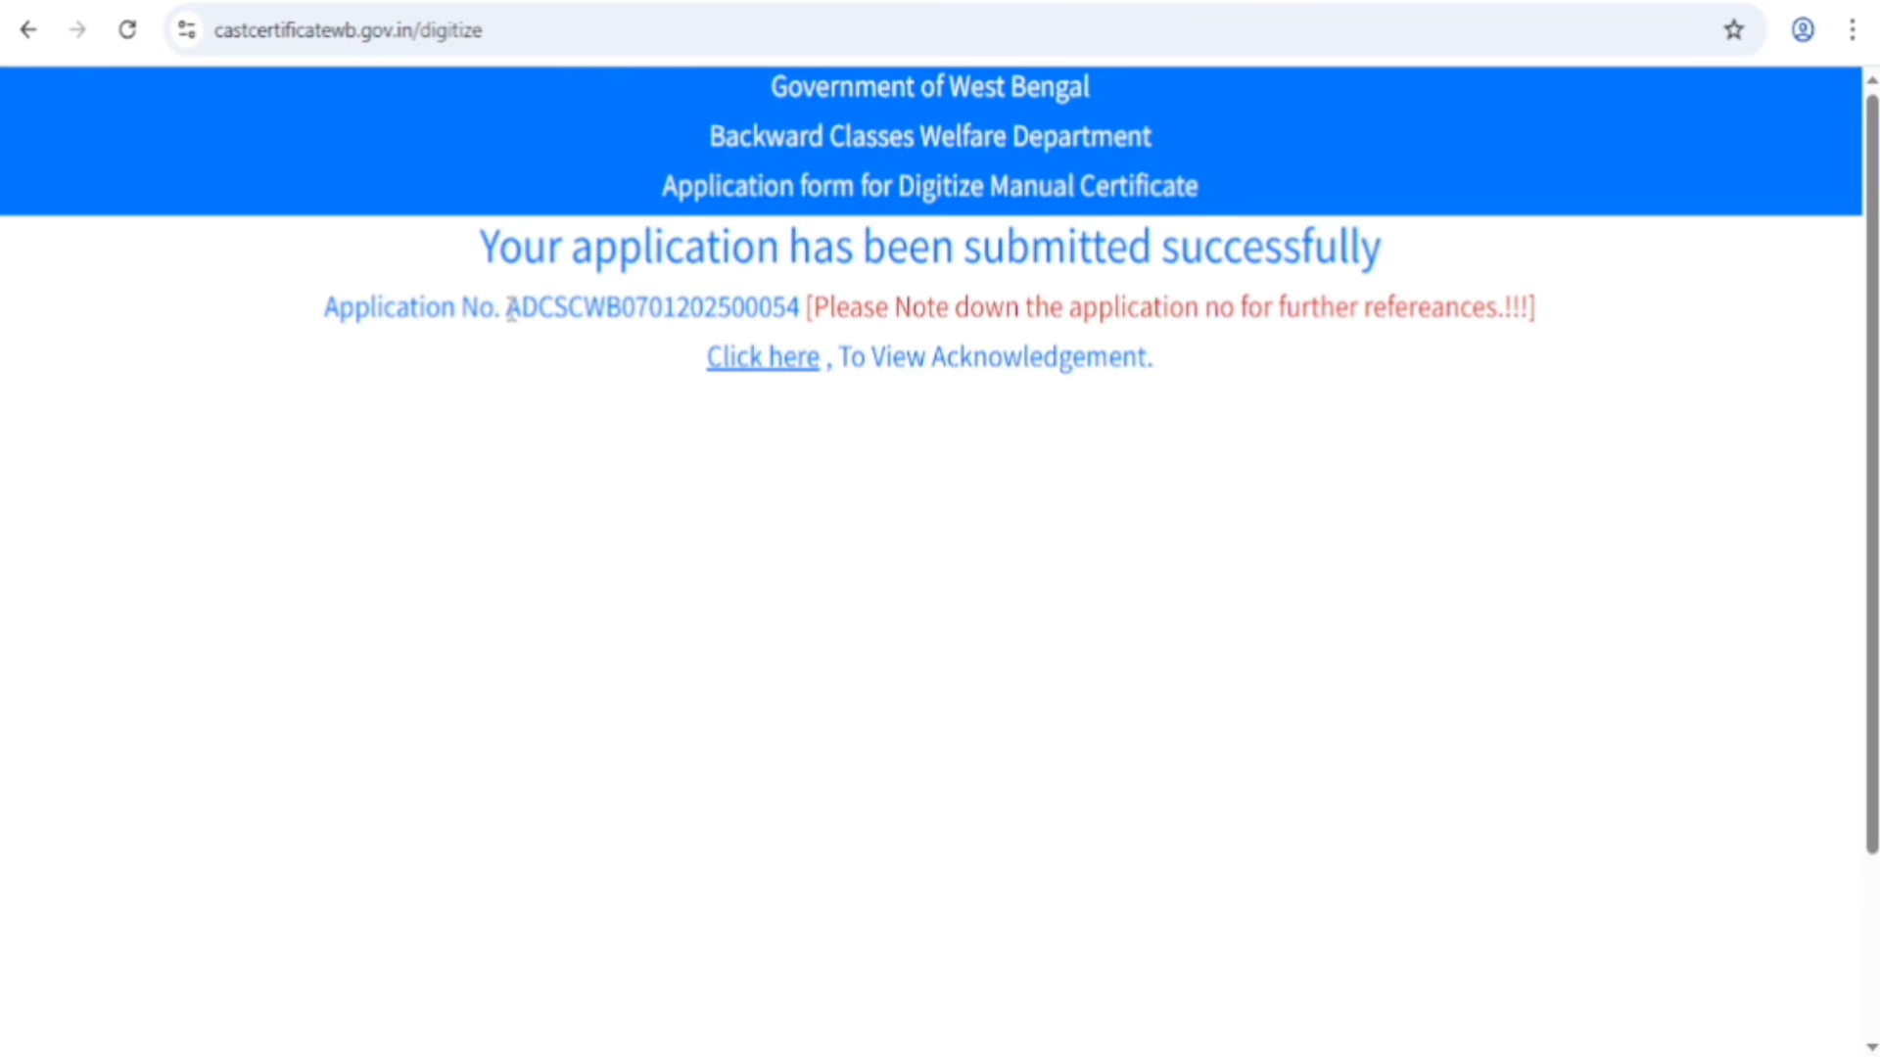
Copy the application number from the submission page and open the acknowledgement slip.
left_click_drag(510, 309, 800, 310)
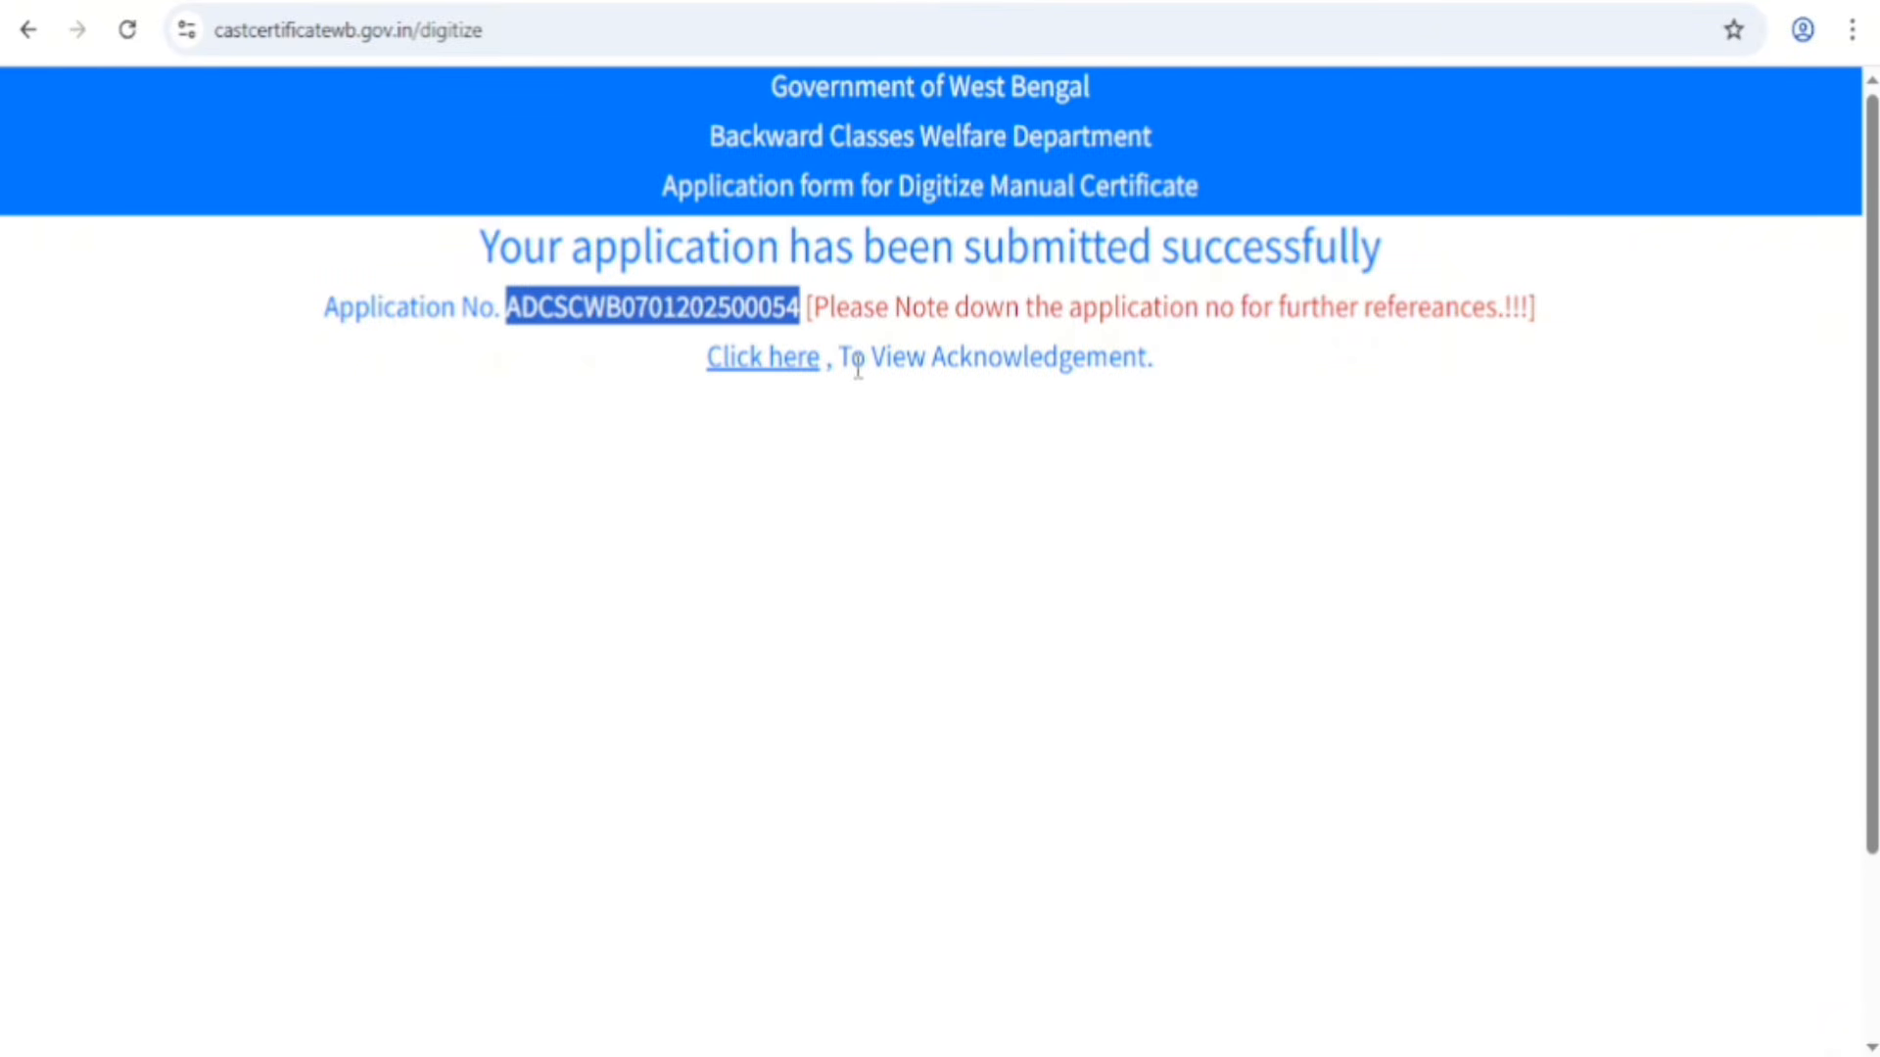
left_click(800, 375)
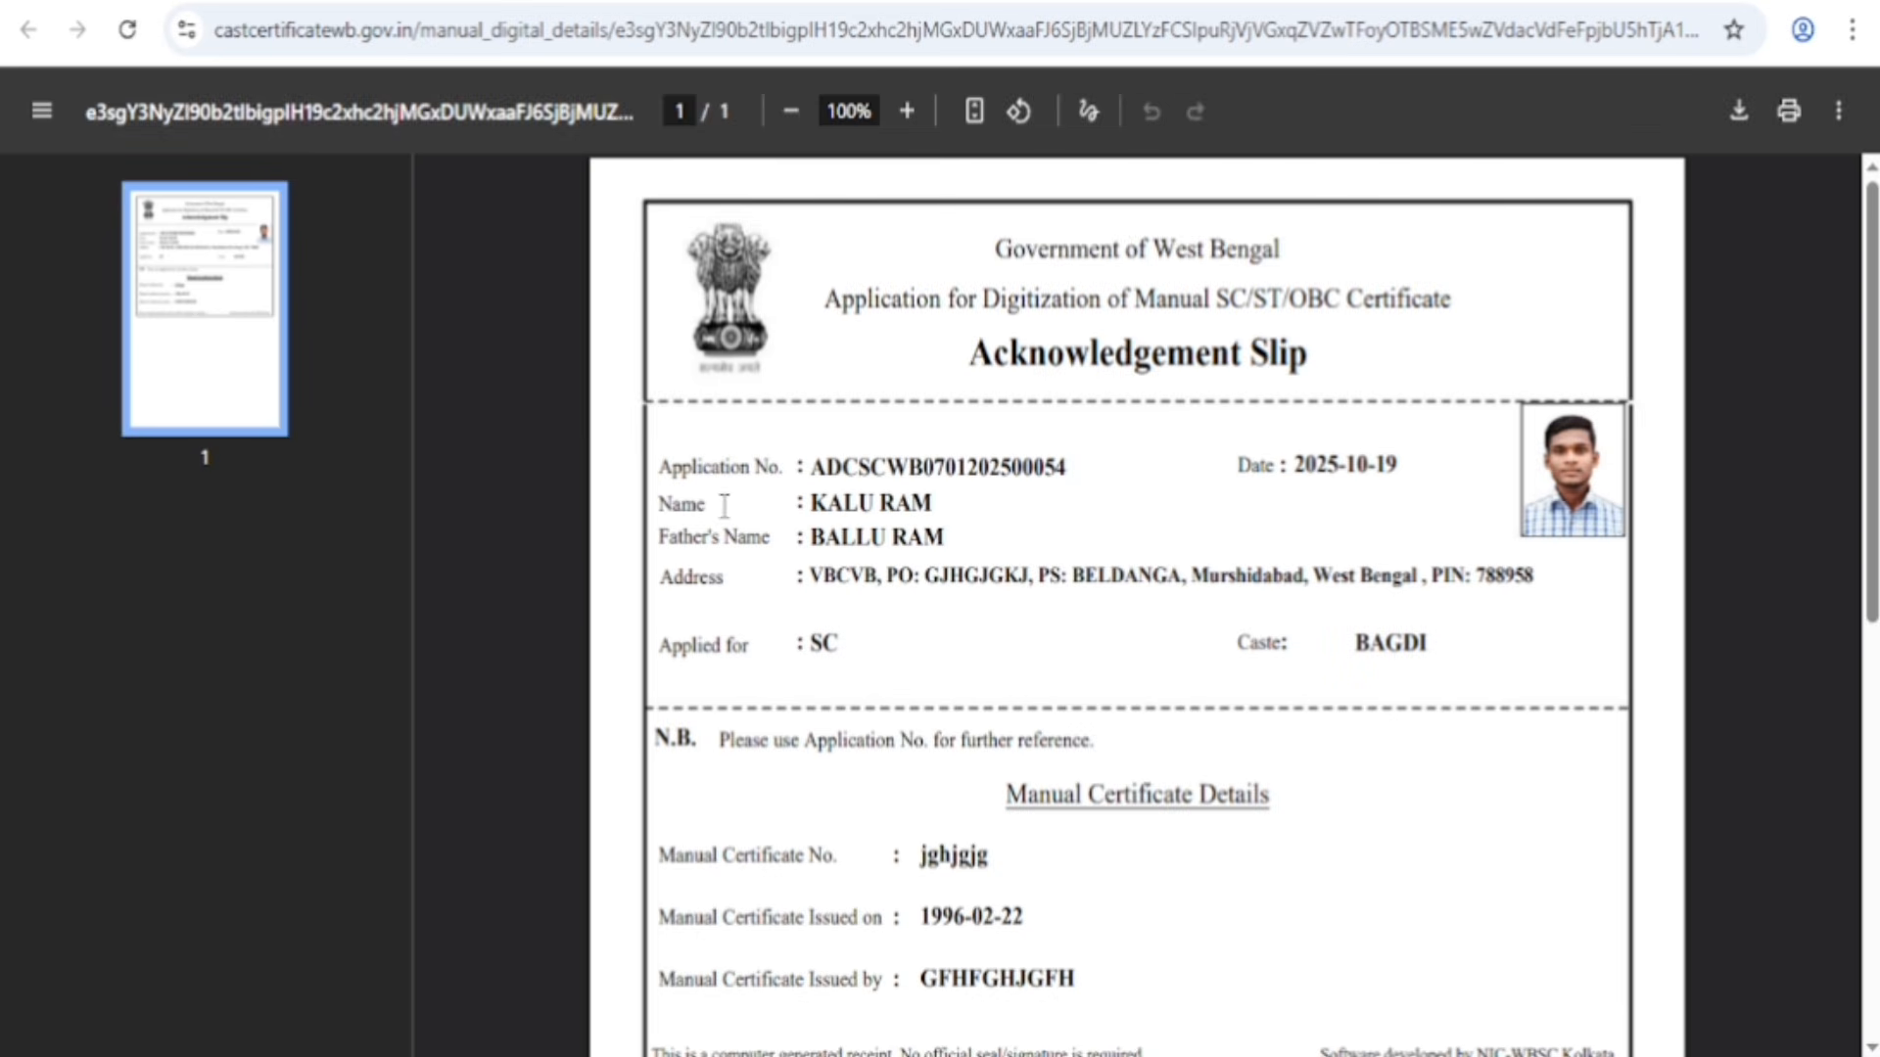
left_click(1126, 640)
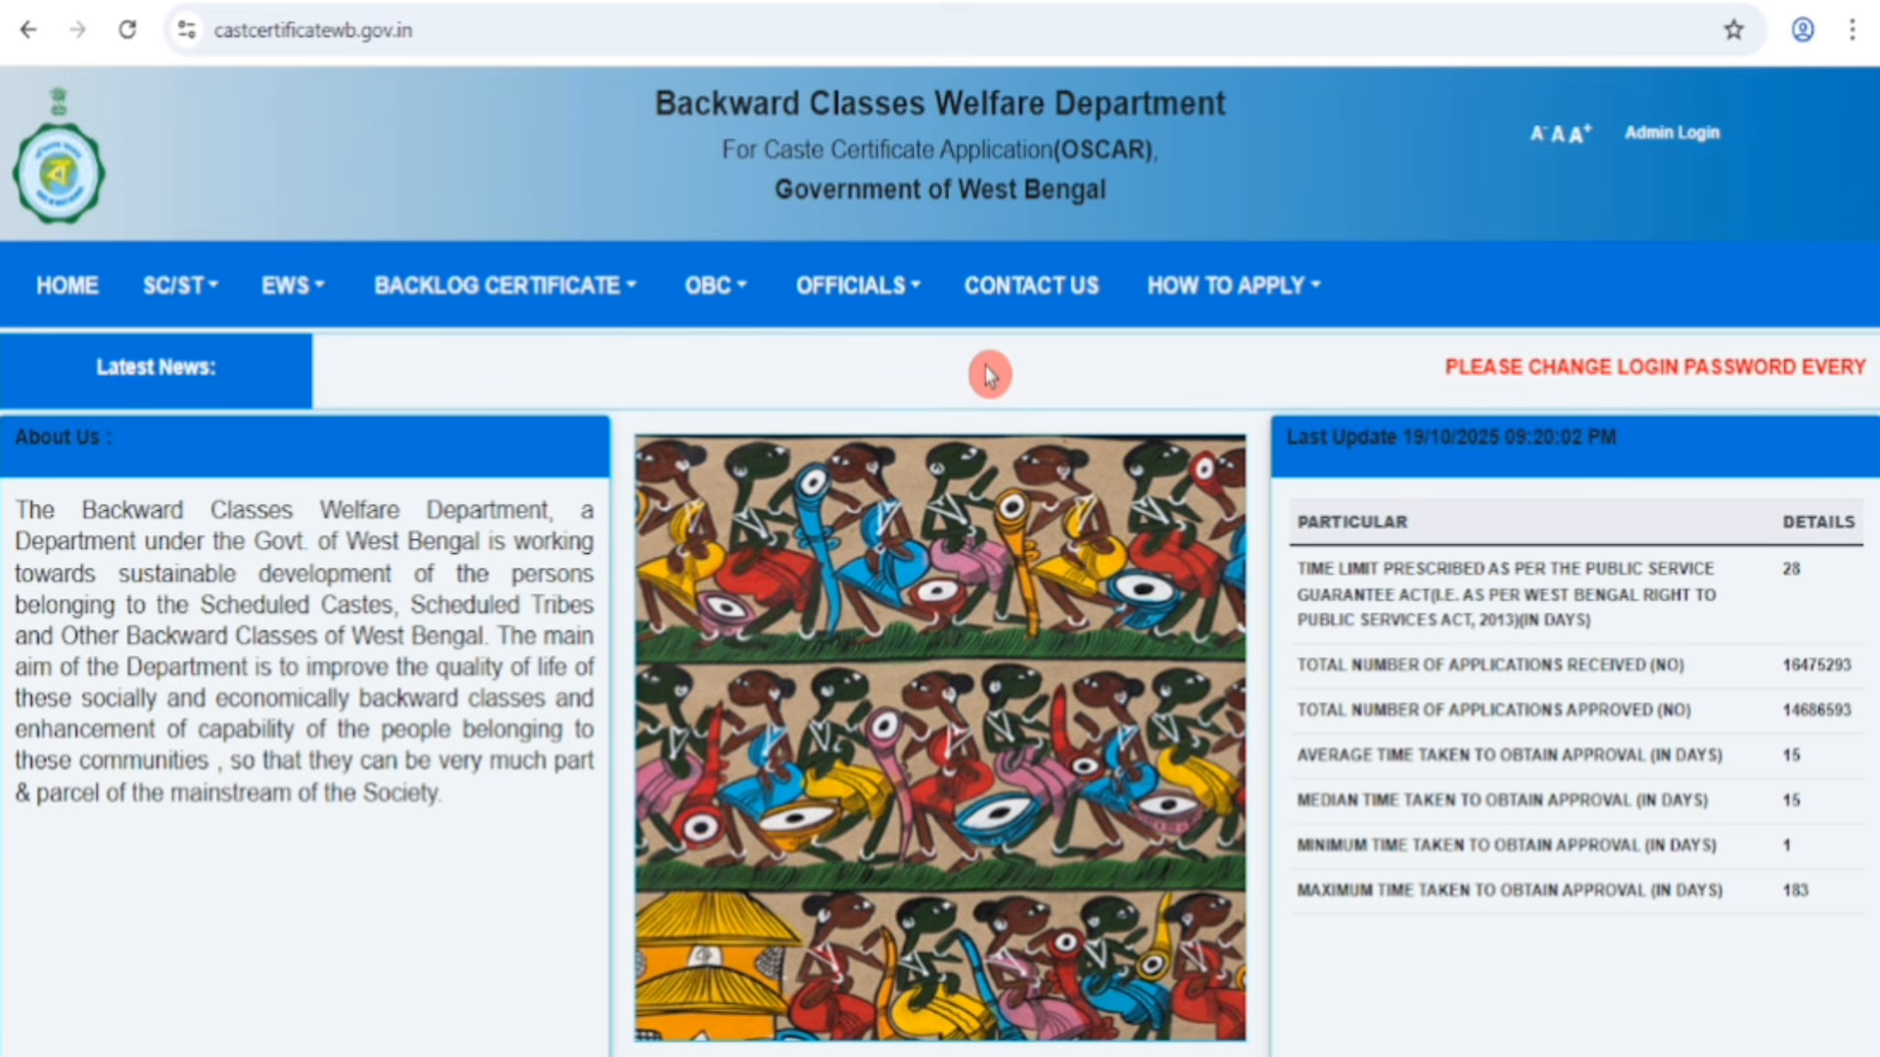
Open the status check for digitize certificate applications, search with the copied application number and examine the application's status.
mouse_move(525, 306)
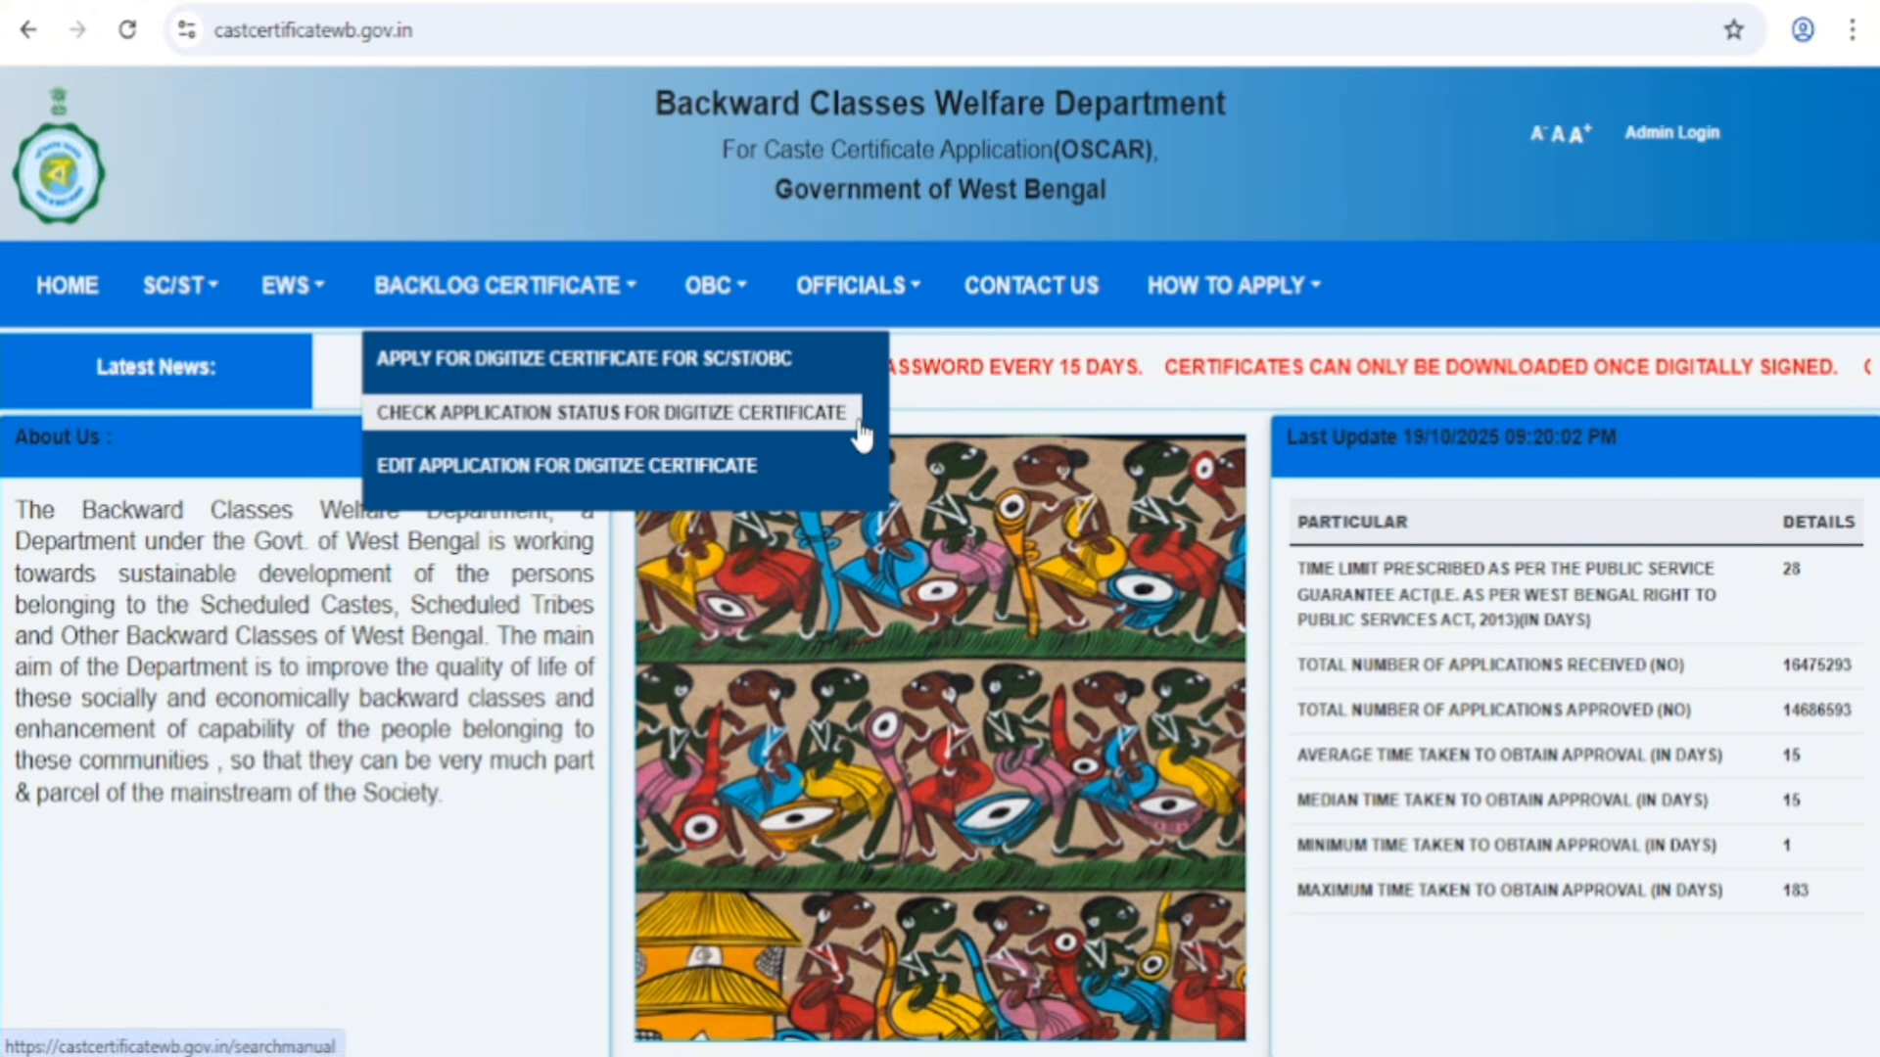
left_click(674, 416)
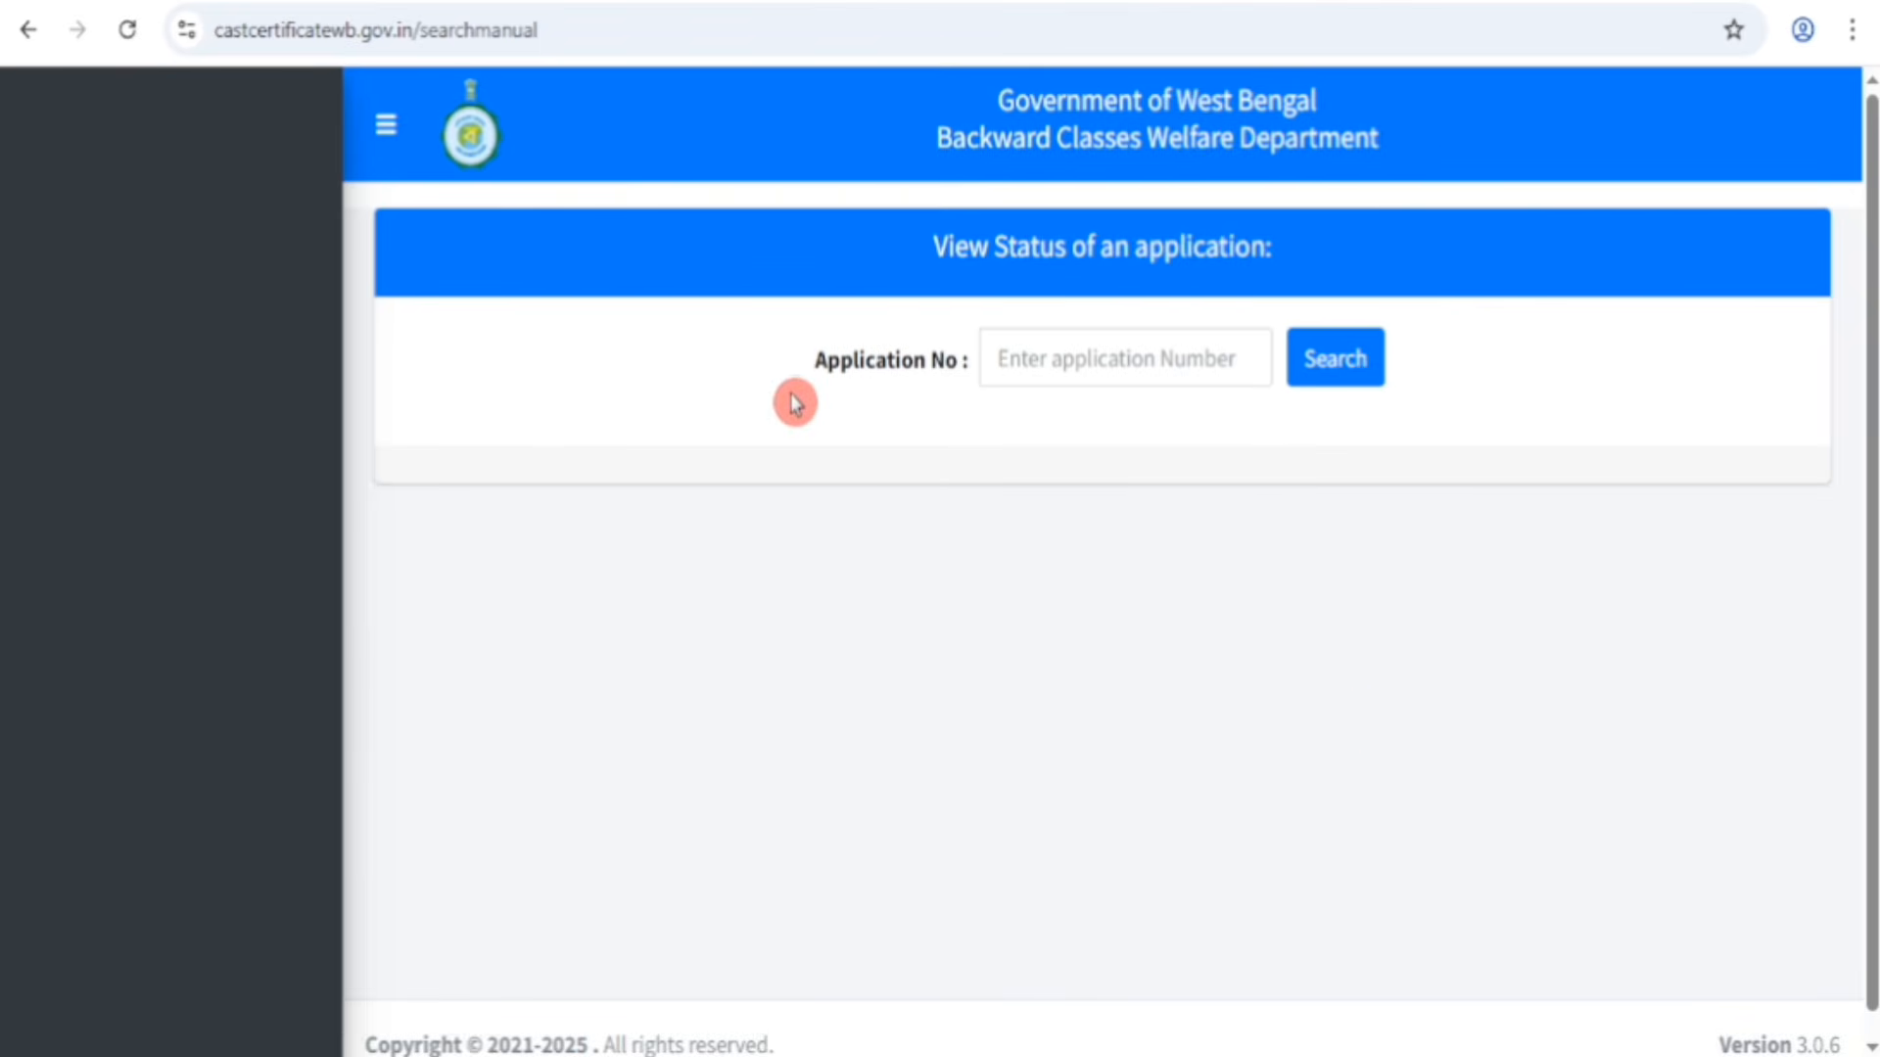
left_click(1183, 358)
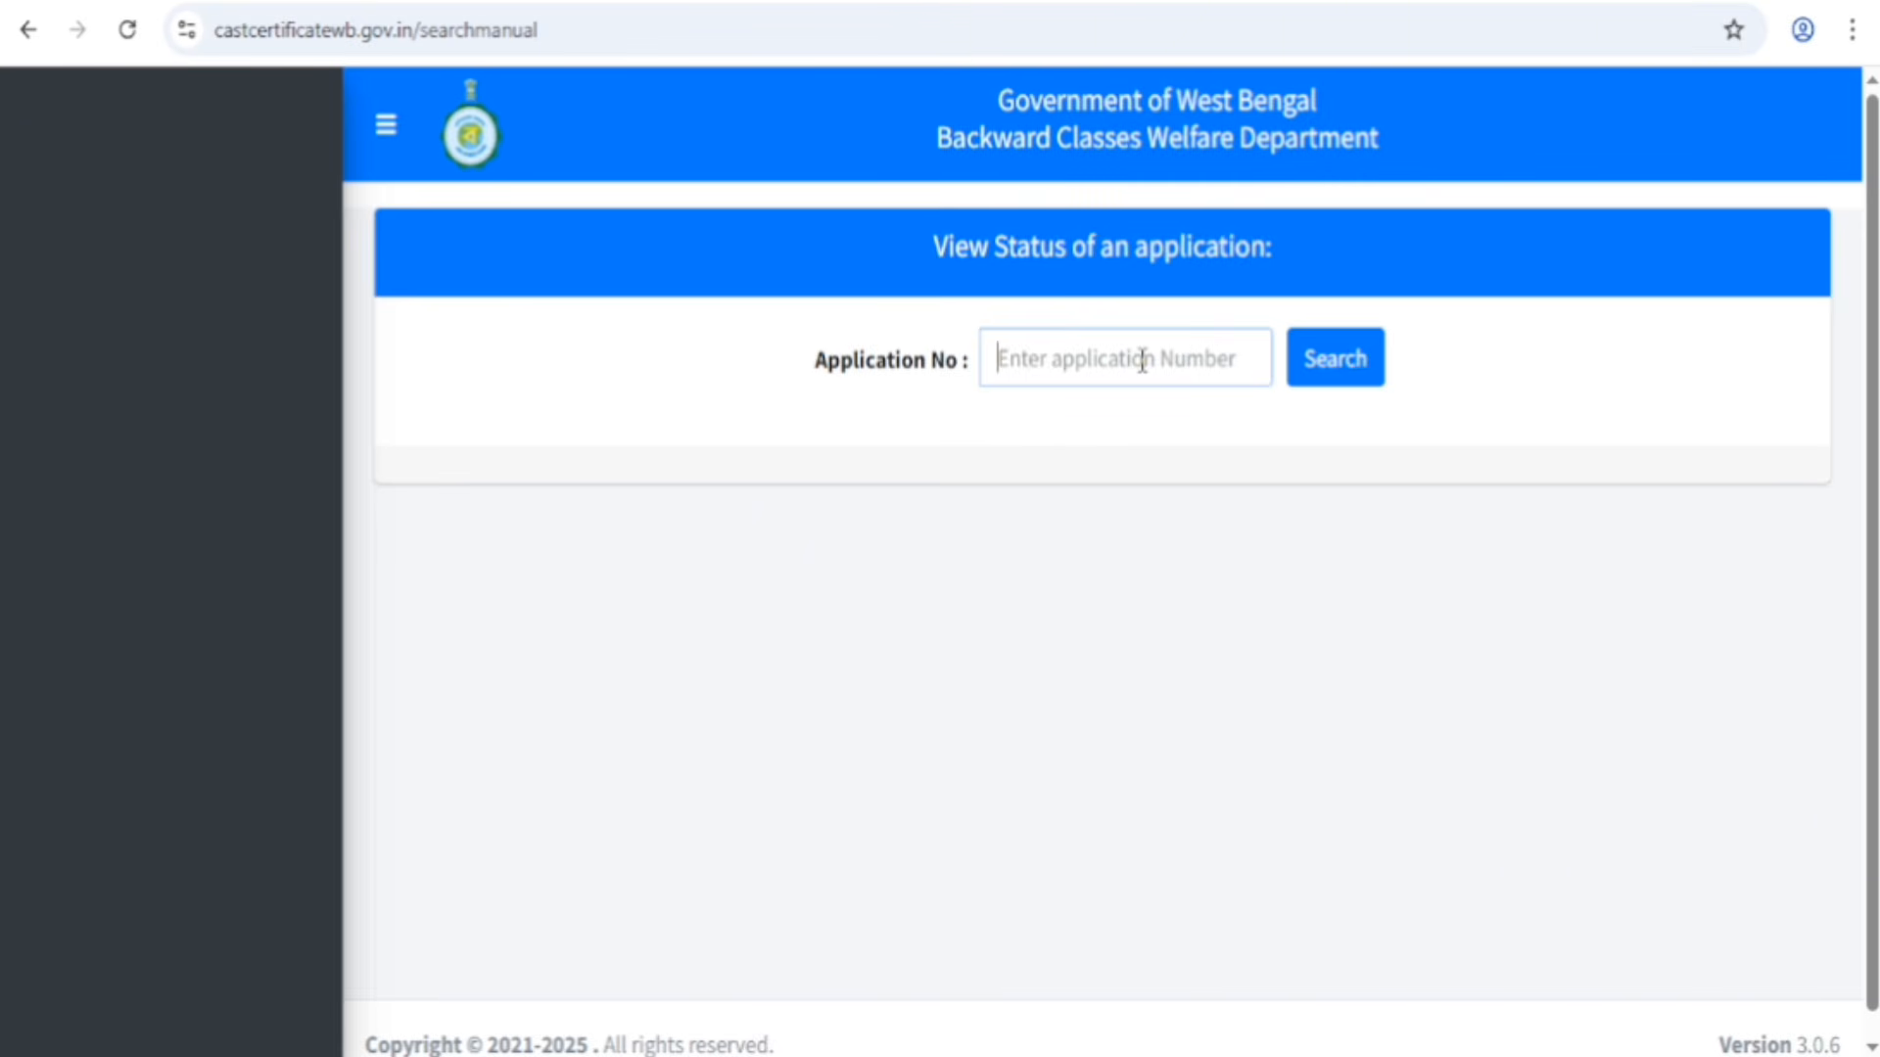
key("ctrl+v")
key("Return")
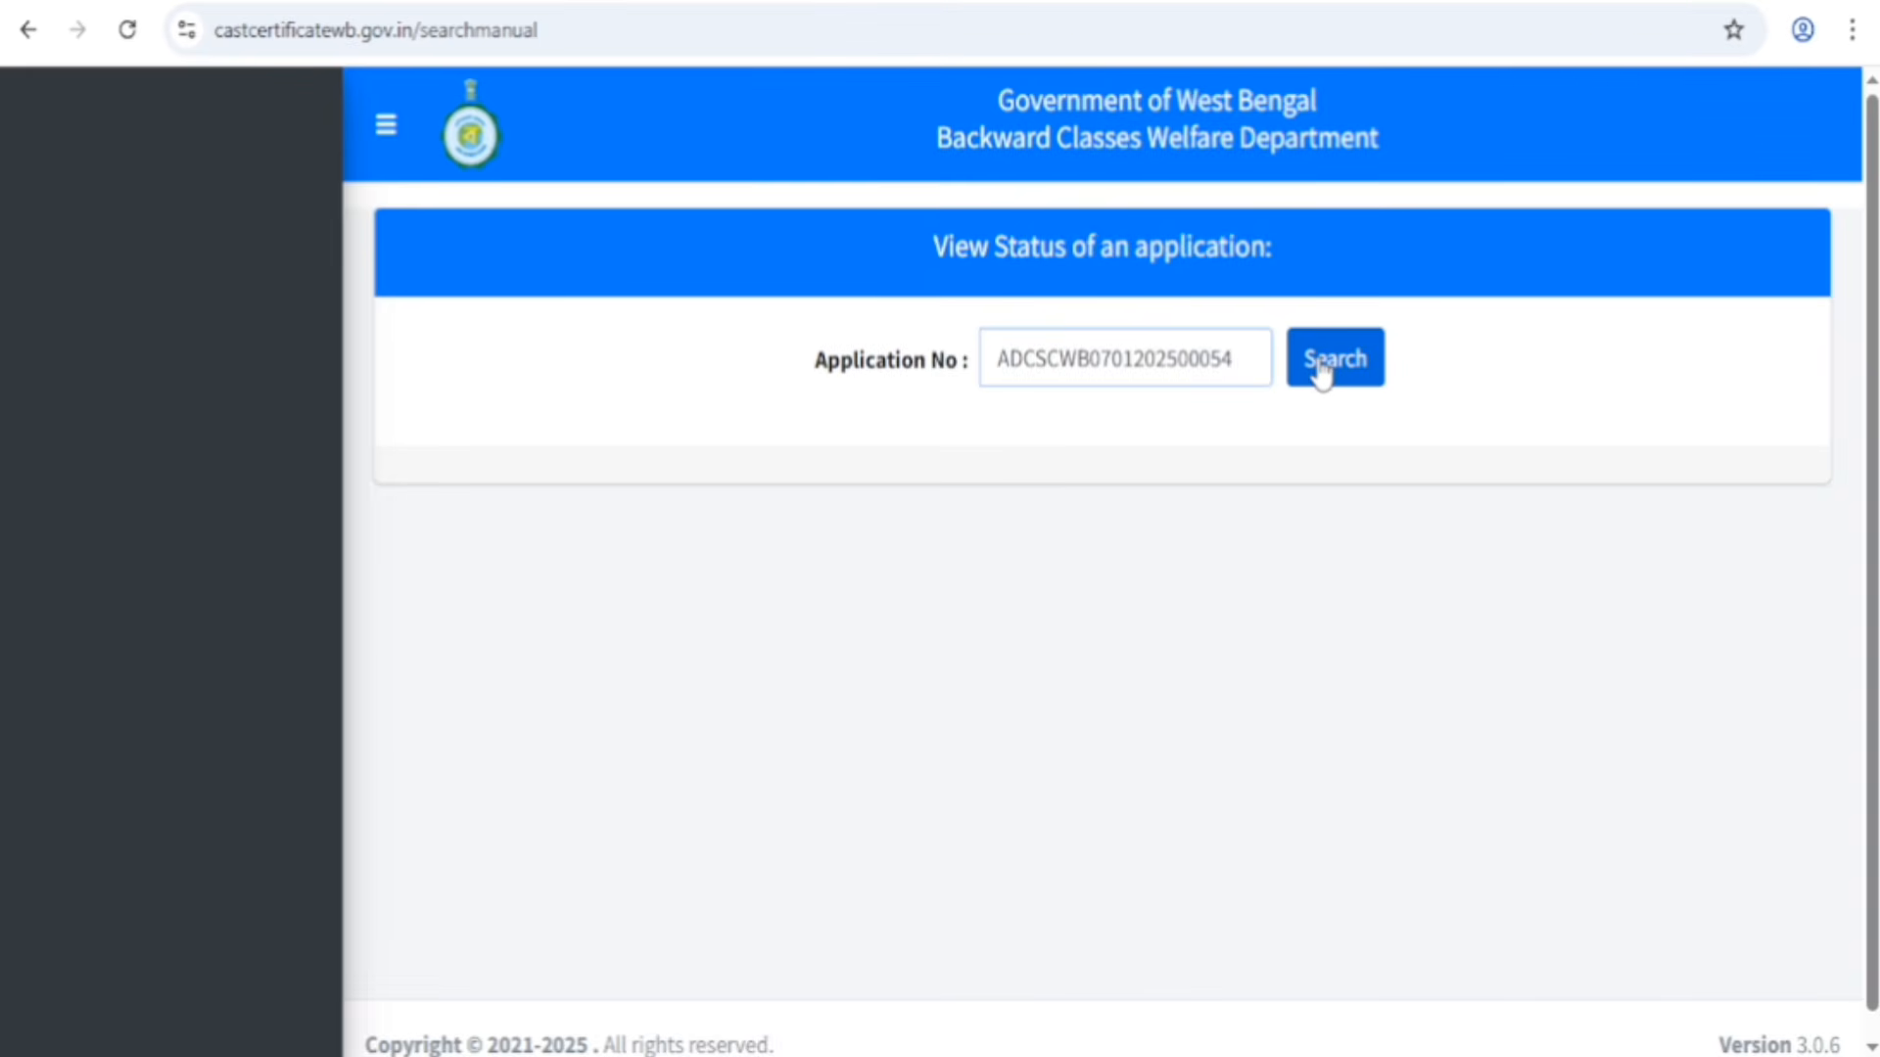
left_click(1321, 372)
left_click(1339, 370)
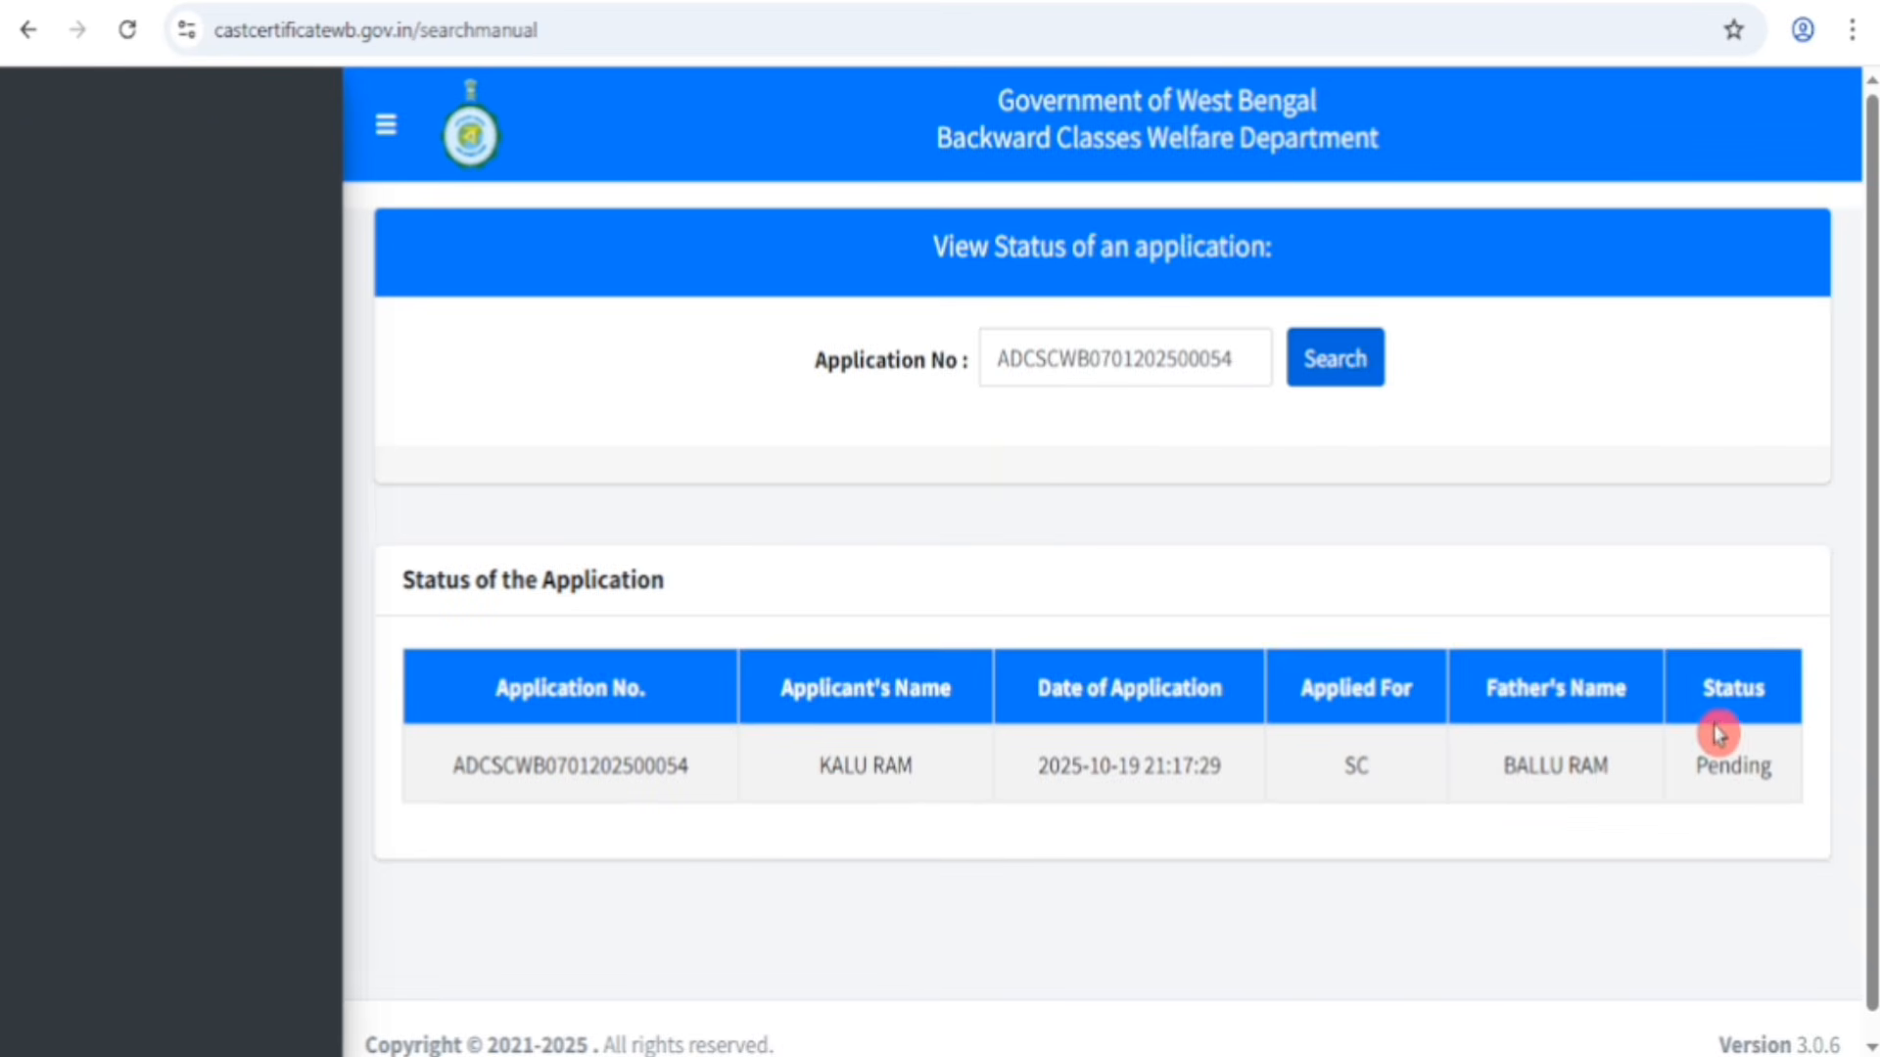
left_click_drag(1696, 765, 1774, 772)
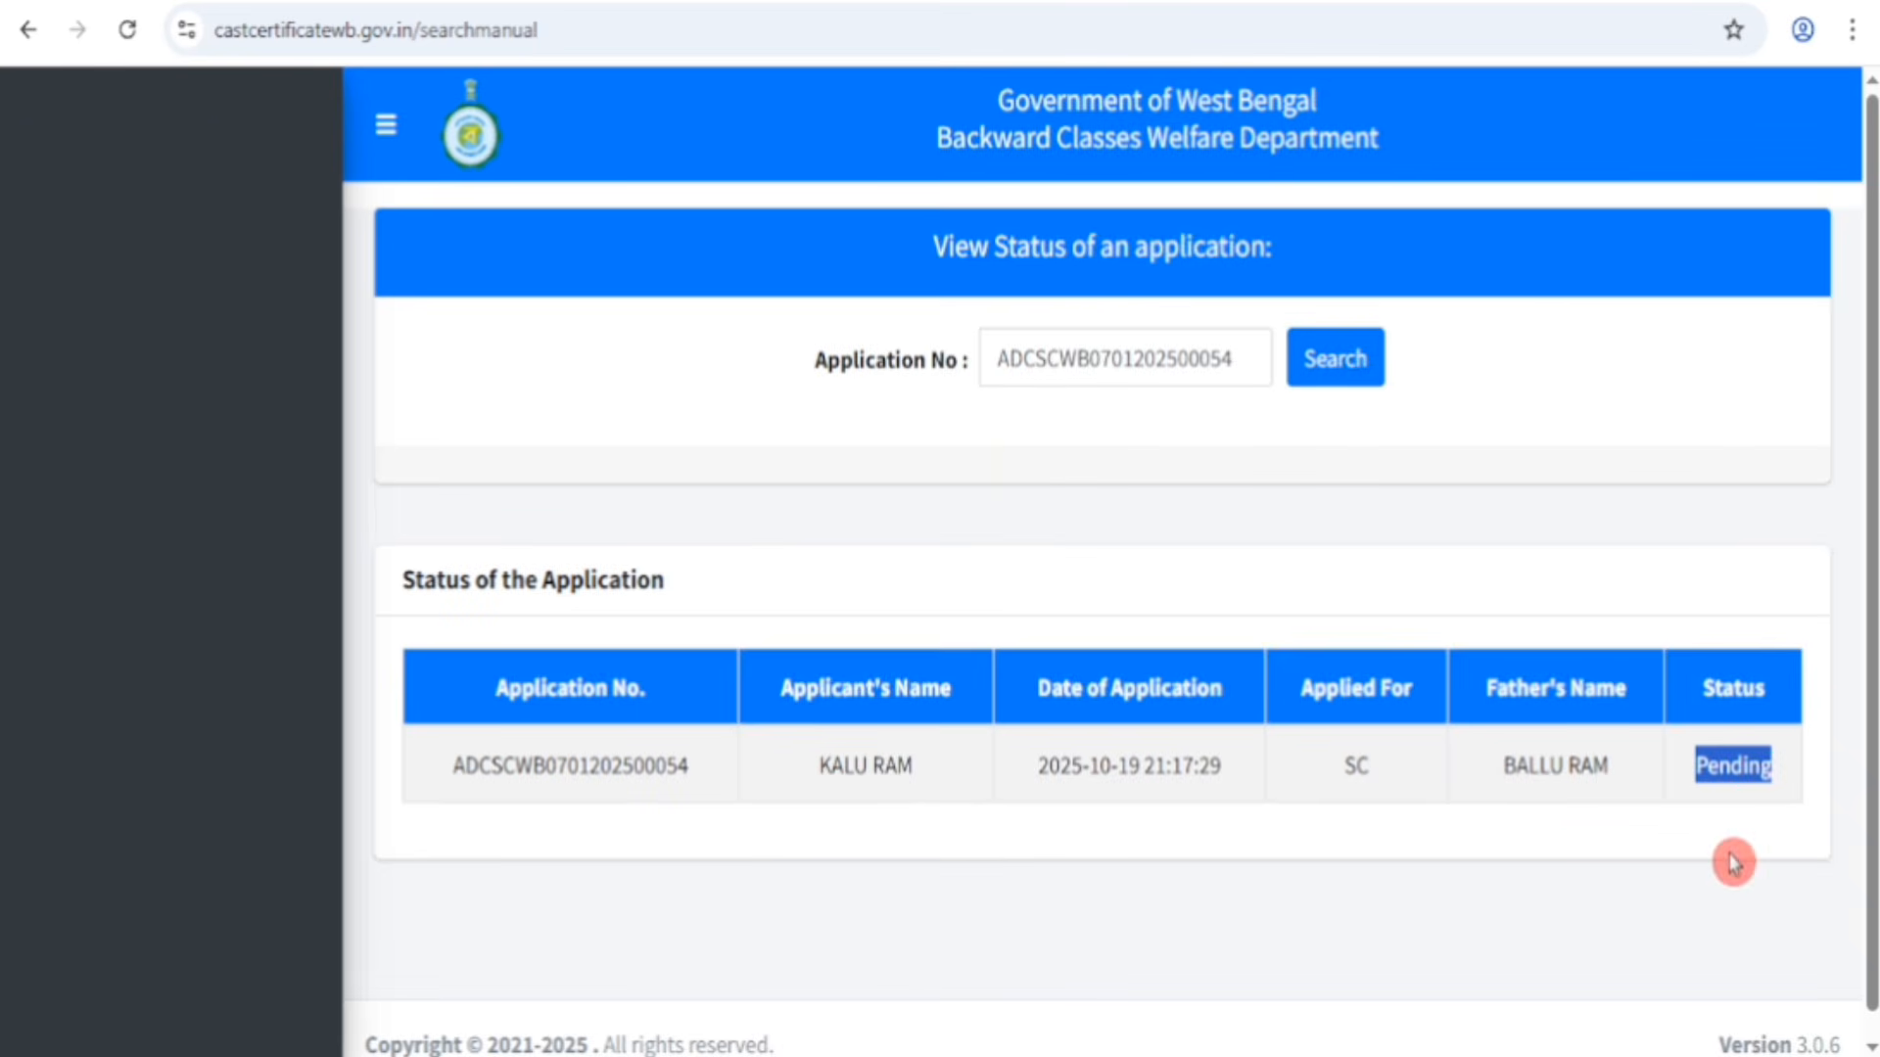